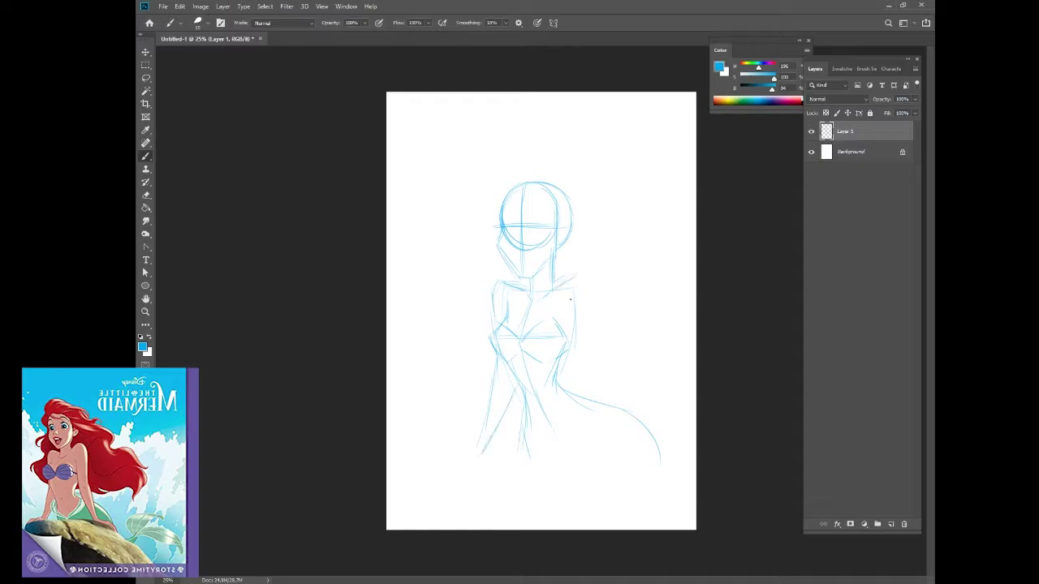
Step: Sketch the mermaid's two arms in light blue, from the shoulders down to the wrists propping up her torso
{"action": "left_click_drag", "start_coordinate": [570, 302], "coordinate": [575, 380]}
{"action": "mouse_move", "coordinate": [555, 286]}
{"action": "left_mouse_down"}
{"action": "mouse_move", "coordinate": [590, 318]}
{"action": "mouse_move", "coordinate": [593, 373]}
{"action": "left_mouse_up"}
{"action": "mouse_move", "coordinate": [574, 385]}
{"action": "left_mouse_down"}
{"action": "mouse_move", "coordinate": [599, 376]}
{"action": "mouse_move", "coordinate": [586, 448]}
{"action": "left_mouse_up"}
{"action": "left_click_drag", "start_coordinate": [593, 371], "coordinate": [604, 474]}
{"action": "left_click_drag", "start_coordinate": [513, 366], "coordinate": [482, 466]}
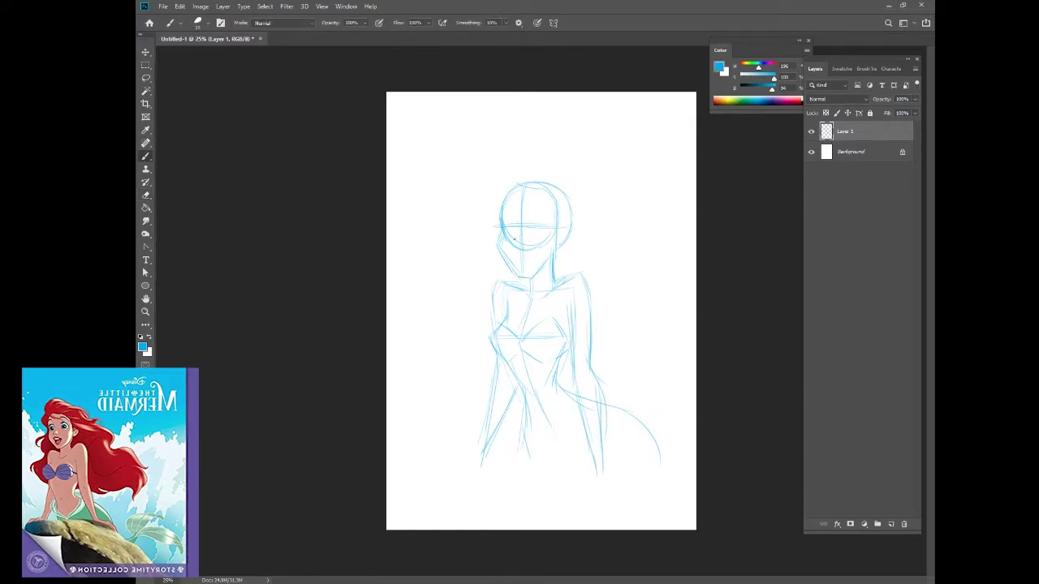
Step: Rough in the eyes, nose and open mouth on the head guides, cleaning up the jaw and adding the ear
{"action": "left_click_drag", "start_coordinate": [508, 237], "coordinate": [541, 226]}
{"action": "left_click_drag", "start_coordinate": [533, 217], "coordinate": [546, 232]}
{"action": "scroll", "coordinate": [549, 239], "scroll_direction": "up", "scroll_amount": 1}
{"action": "key", "text": "e"}
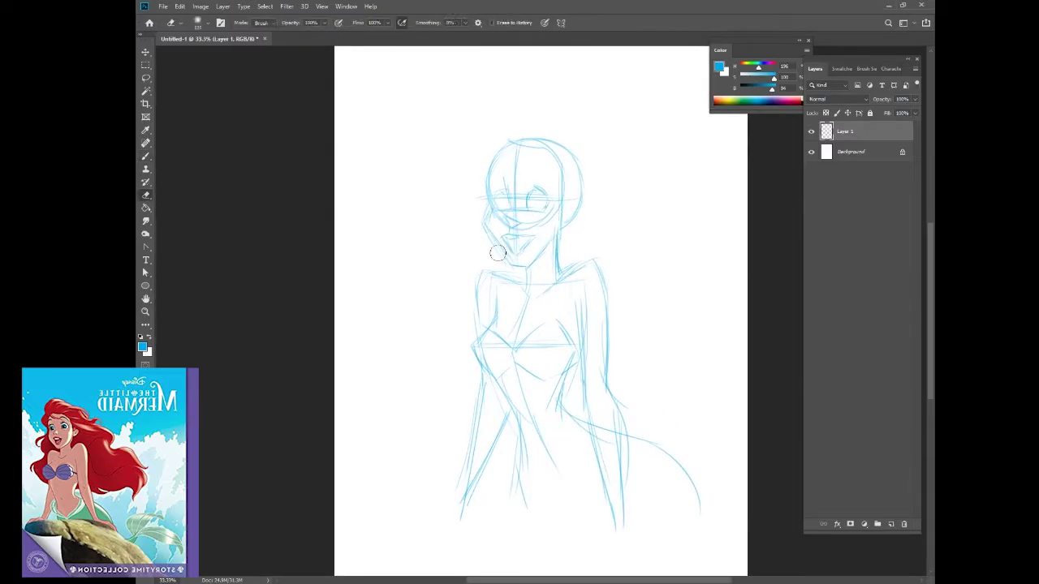
{"action": "key", "text": "b"}
{"action": "left_click_drag", "start_coordinate": [529, 264], "coordinate": [567, 211]}
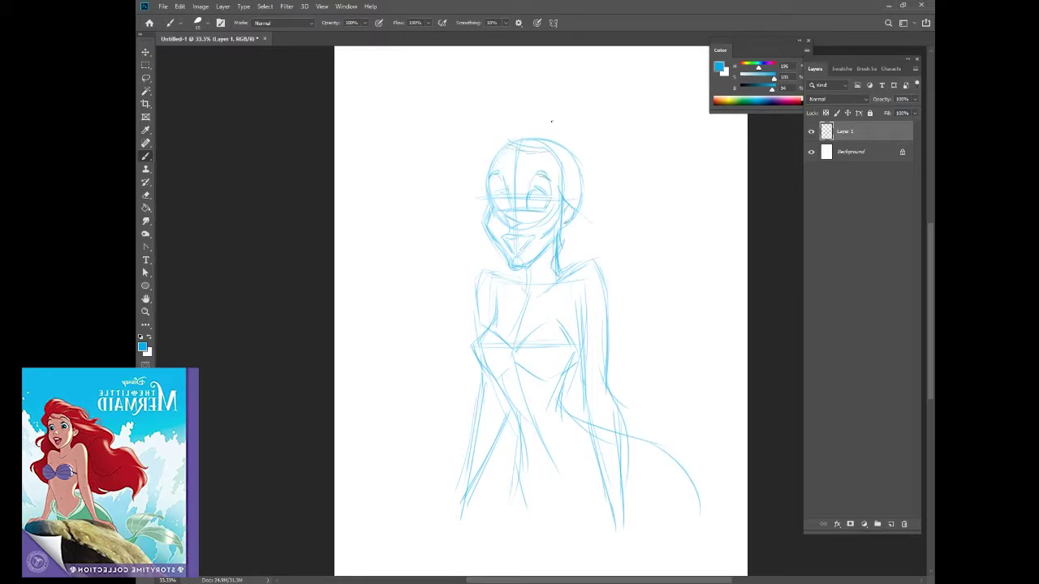
Step: Rough in the swept-up hair around the head, with long wavy locks falling beside the face
{"action": "left_click_drag", "start_coordinate": [573, 152], "coordinate": [542, 185]}
{"action": "left_click_drag", "start_coordinate": [505, 159], "coordinate": [535, 182]}
{"action": "left_click_drag", "start_coordinate": [479, 155], "coordinate": [461, 200]}
{"action": "left_click_drag", "start_coordinate": [501, 99], "coordinate": [631, 172]}
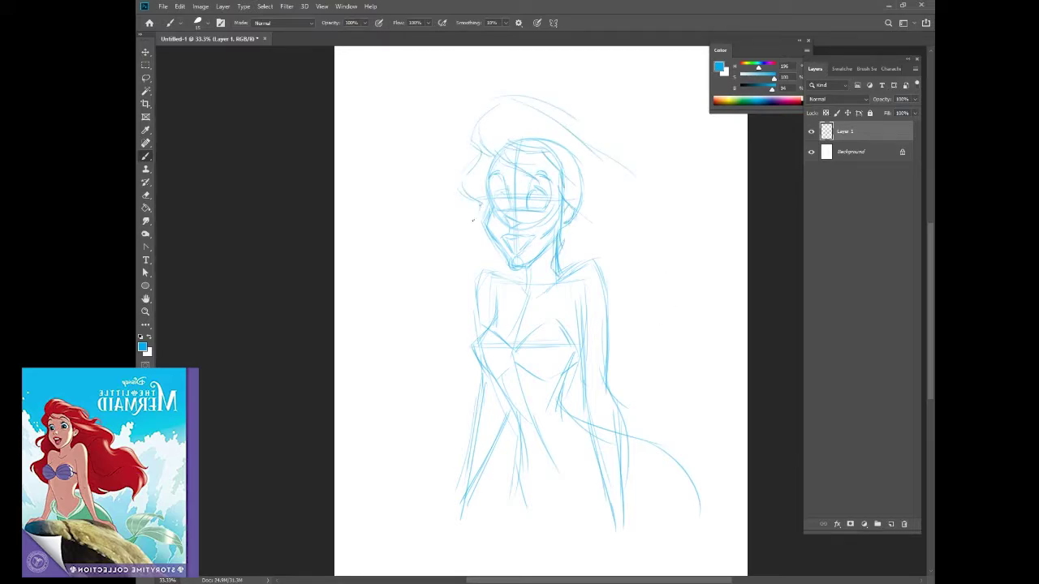
{"action": "left_click_drag", "start_coordinate": [472, 220], "coordinate": [430, 378]}
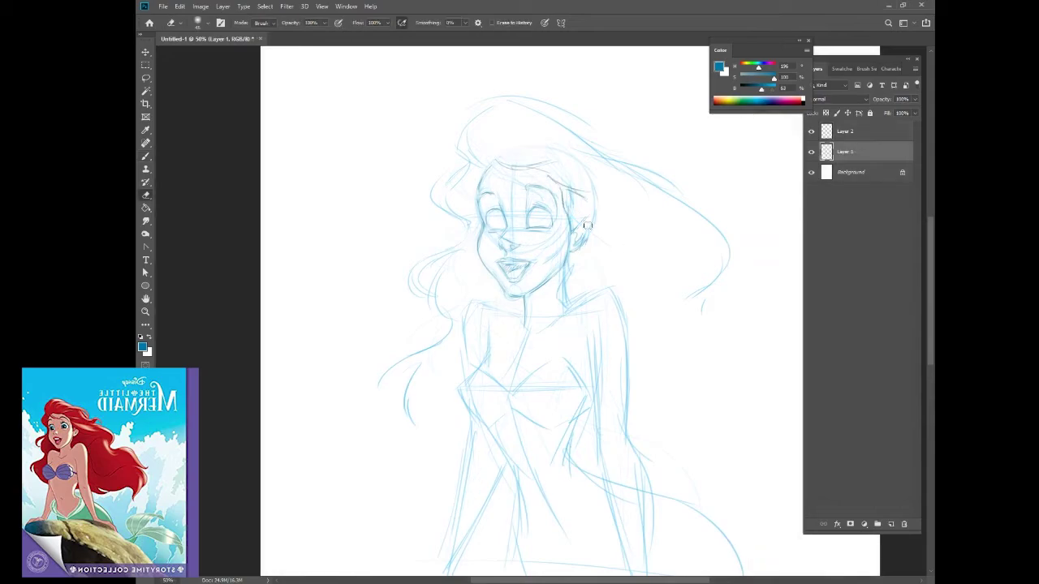
Step: Redraw the fringe and the windblown strands behind the head in darker blue, erasing stray hair lines
{"action": "key", "text": "b"}
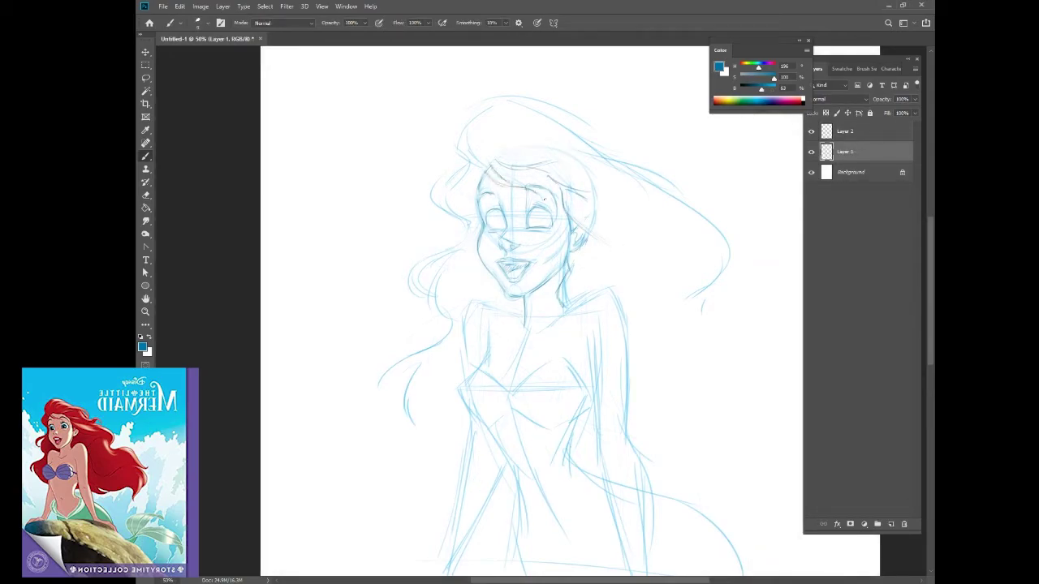
{"action": "left_click_drag", "start_coordinate": [459, 133], "coordinate": [555, 104]}
{"action": "left_click_drag", "start_coordinate": [497, 162], "coordinate": [580, 130]}
{"action": "left_click_drag", "start_coordinate": [526, 171], "coordinate": [661, 154]}
{"action": "key", "text": "e"}
{"action": "mouse_move", "coordinate": [578, 154]}
{"action": "left_mouse_down"}
{"action": "mouse_move", "coordinate": [674, 177]}
{"action": "mouse_move", "coordinate": [634, 185]}
{"action": "mouse_move", "coordinate": [725, 203]}
{"action": "left_mouse_up"}
{"action": "key", "text": "b"}
{"action": "left_click_drag", "start_coordinate": [584, 232], "coordinate": [678, 248]}
{"action": "left_click_drag", "start_coordinate": [617, 179], "coordinate": [739, 276]}
Step: Redraw the wavy locks on the left side of the face down to their curled tips
{"action": "left_click_drag", "start_coordinate": [461, 170], "coordinate": [410, 286]}
{"action": "mouse_move", "coordinate": [466, 239]}
{"action": "left_mouse_down"}
{"action": "mouse_move", "coordinate": [432, 259]}
{"action": "mouse_move", "coordinate": [388, 359]}
{"action": "left_mouse_up"}
{"action": "left_click_drag", "start_coordinate": [447, 334], "coordinate": [372, 395]}
{"action": "left_click_drag", "start_coordinate": [411, 357], "coordinate": [393, 379]}
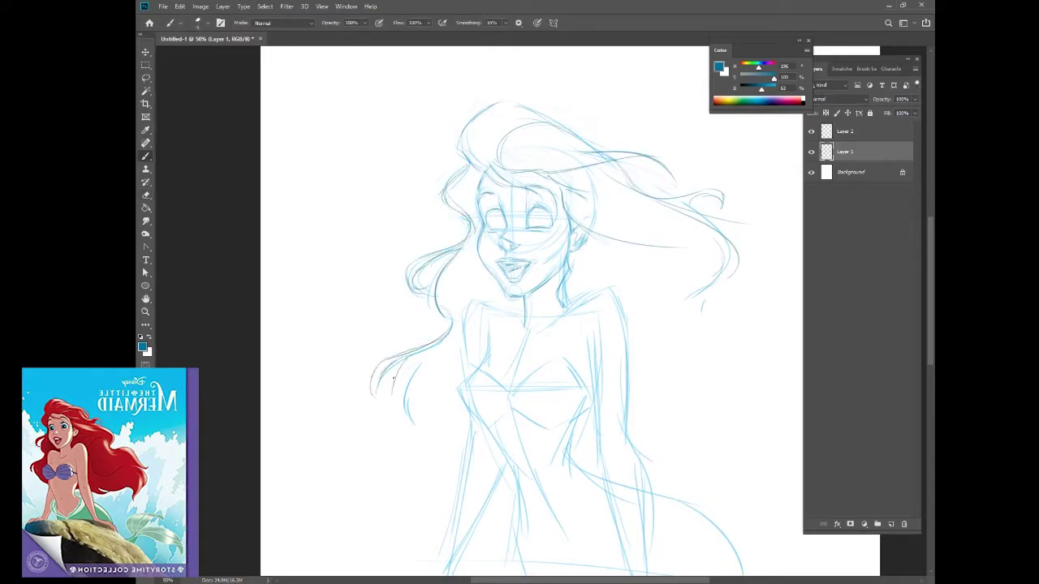
Step: Sketch the collarbones and refine the hairline across the forehead and down to the ear
{"action": "key", "text": "ctrl+minus"}
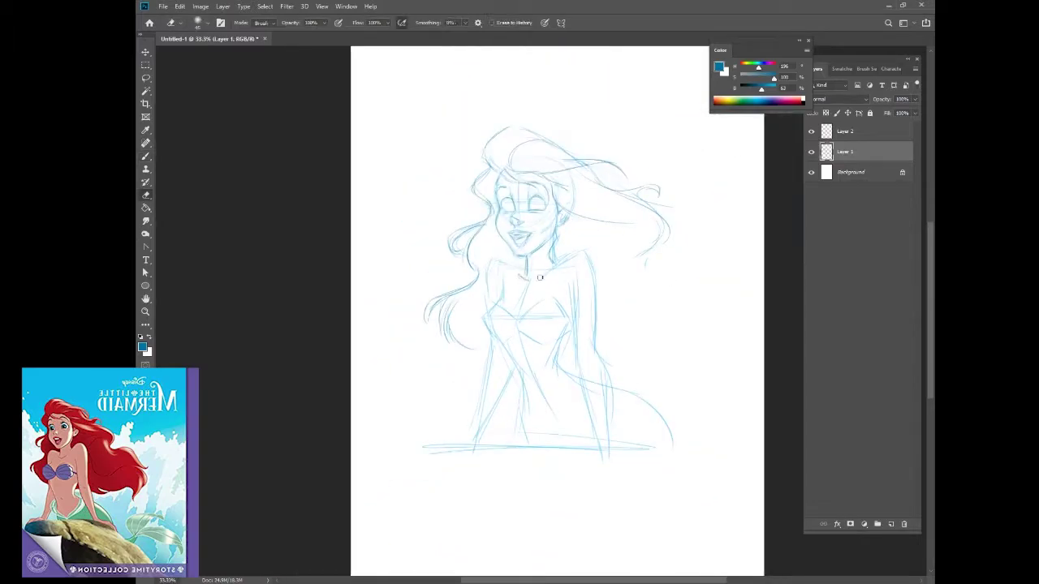
{"action": "left_click_drag", "start_coordinate": [518, 276], "coordinate": [538, 281]}
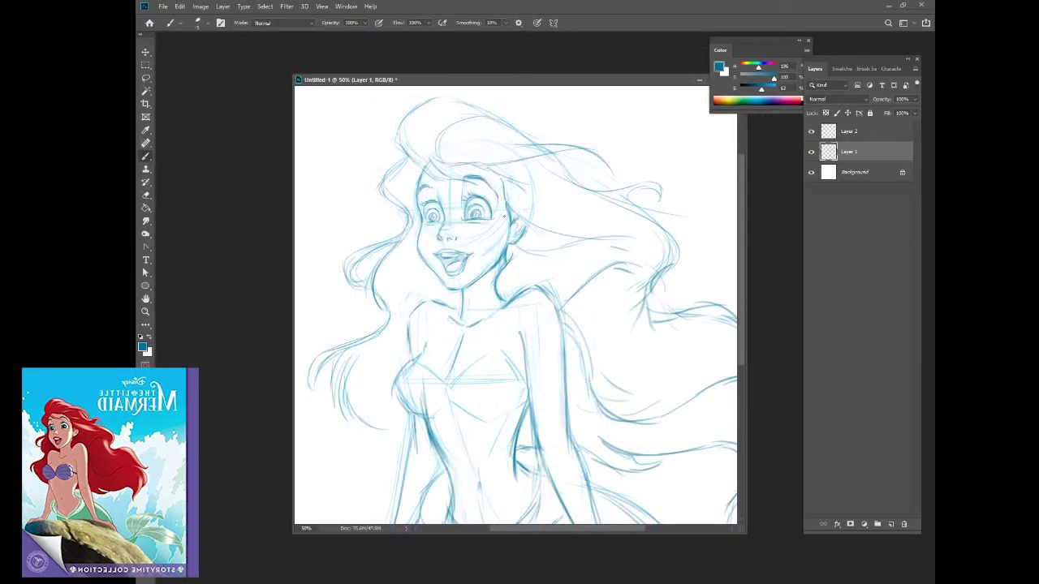
{"action": "left_click_drag", "start_coordinate": [436, 162], "coordinate": [522, 159]}
{"action": "mouse_move", "coordinate": [491, 165]}
{"action": "left_mouse_down"}
{"action": "mouse_move", "coordinate": [483, 169]}
{"action": "mouse_move", "coordinate": [519, 185]}
{"action": "mouse_move", "coordinate": [519, 217]}
{"action": "left_mouse_up"}
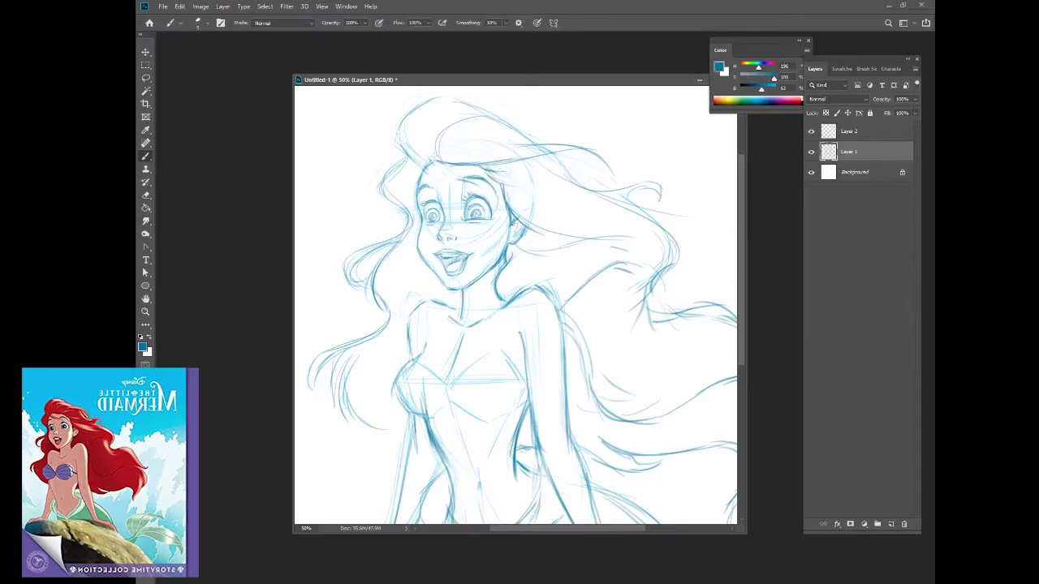
{"action": "left_click_drag", "start_coordinate": [422, 177], "coordinate": [469, 186]}
Step: Strengthen the sketch lines of the raised fringe and the crown of the hair
{"action": "mouse_move", "coordinate": [396, 137]}
{"action": "left_mouse_down"}
{"action": "mouse_move", "coordinate": [430, 101]}
{"action": "mouse_move", "coordinate": [457, 96]}
{"action": "left_mouse_up"}
{"action": "left_click_drag", "start_coordinate": [430, 160], "coordinate": [480, 119]}
{"action": "left_click_drag", "start_coordinate": [472, 161], "coordinate": [591, 143]}
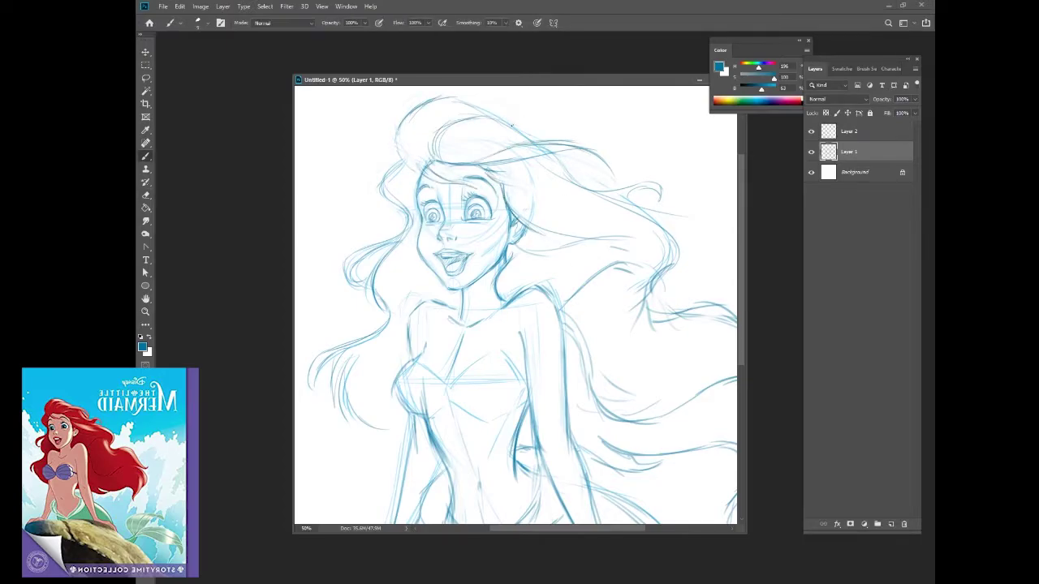
{"action": "left_click_drag", "start_coordinate": [512, 126], "coordinate": [471, 142]}
{"action": "left_click_drag", "start_coordinate": [450, 117], "coordinate": [491, 99]}
Step: Refine the hair strands flowing right from the temple, ear and neck, widening their outer curve
{"action": "mouse_move", "coordinate": [495, 192]}
{"action": "left_mouse_down"}
{"action": "mouse_move", "coordinate": [559, 178]}
{"action": "mouse_move", "coordinate": [571, 191]}
{"action": "mouse_move", "coordinate": [589, 146]}
{"action": "left_mouse_up"}
{"action": "mouse_move", "coordinate": [578, 193]}
{"action": "left_mouse_down"}
{"action": "mouse_move", "coordinate": [654, 184]}
{"action": "mouse_move", "coordinate": [641, 190]}
{"action": "left_mouse_up"}
{"action": "left_click_drag", "start_coordinate": [569, 151], "coordinate": [614, 182]}
{"action": "left_click_drag", "start_coordinate": [568, 154], "coordinate": [585, 175]}
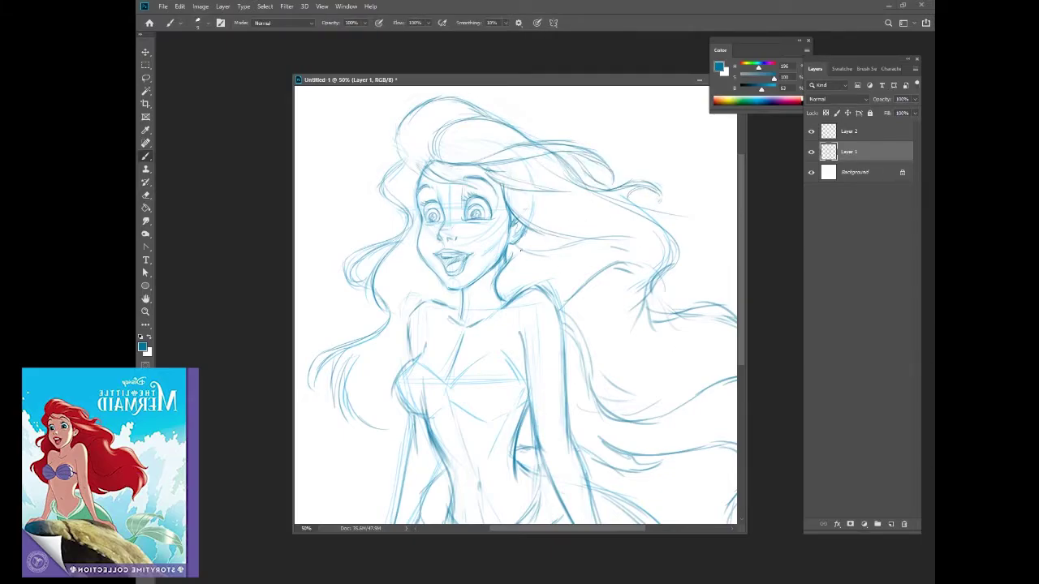
{"action": "left_click_drag", "start_coordinate": [529, 261], "coordinate": [637, 245]}
{"action": "mouse_move", "coordinate": [604, 208]}
{"action": "left_mouse_down"}
{"action": "mouse_move", "coordinate": [643, 197]}
{"action": "mouse_move", "coordinate": [696, 248]}
{"action": "mouse_move", "coordinate": [694, 265]}
{"action": "left_mouse_up"}
{"action": "left_click_drag", "start_coordinate": [688, 273], "coordinate": [646, 315]}
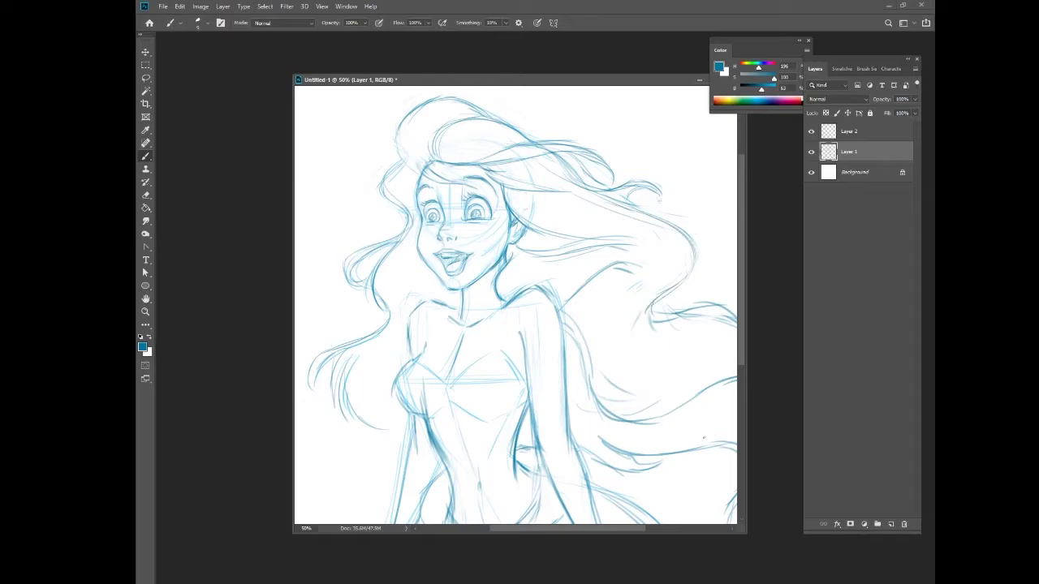
Step: Darken the long curling locks on the left side and touch up the hair beside the right arm
{"action": "left_click_drag", "start_coordinate": [406, 159], "coordinate": [374, 275]}
{"action": "mouse_move", "coordinate": [386, 266]}
{"action": "left_mouse_down"}
{"action": "mouse_move", "coordinate": [369, 313]}
{"action": "mouse_move", "coordinate": [314, 388]}
{"action": "left_mouse_up"}
{"action": "left_click_drag", "start_coordinate": [352, 343], "coordinate": [321, 417]}
{"action": "left_click_drag", "start_coordinate": [339, 358], "coordinate": [399, 436]}
{"action": "left_click_drag", "start_coordinate": [409, 211], "coordinate": [344, 278]}
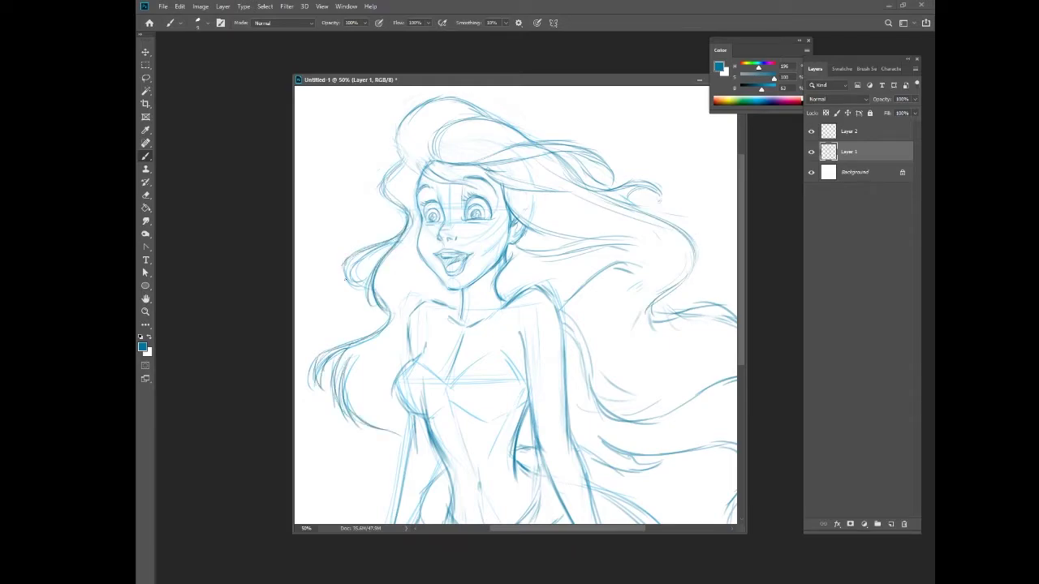
{"action": "left_click_drag", "start_coordinate": [398, 239], "coordinate": [347, 285]}
{"action": "left_click_drag", "start_coordinate": [412, 221], "coordinate": [365, 257]}
{"action": "left_click_drag", "start_coordinate": [609, 368], "coordinate": [613, 316]}
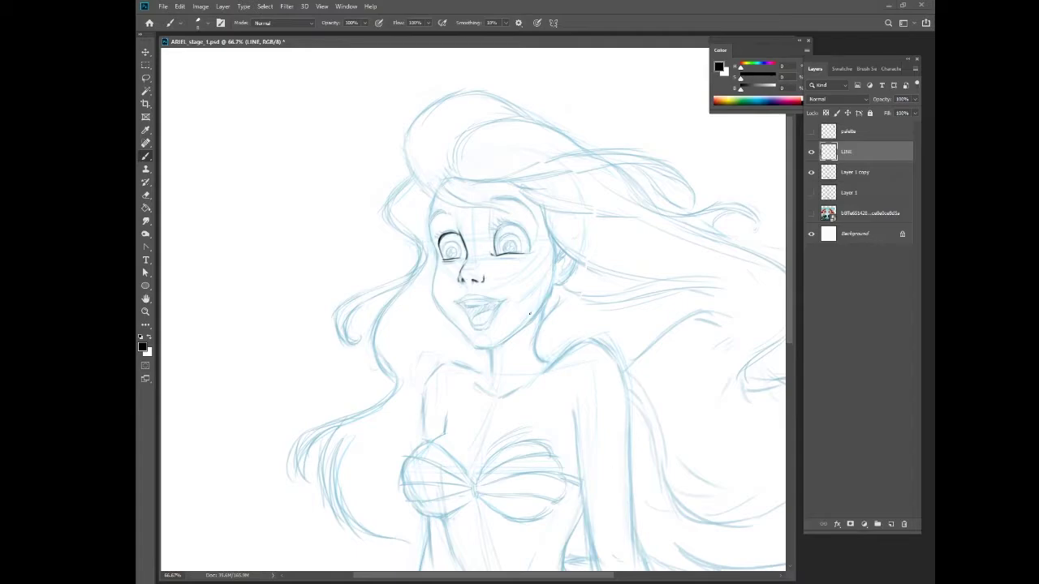
Step: Ink the eyes with upper lashes and the upper lip in black on the LINE layer
{"action": "key", "text": "r"}
{"action": "left_click_drag", "start_coordinate": [530, 315], "coordinate": [497, 231]}
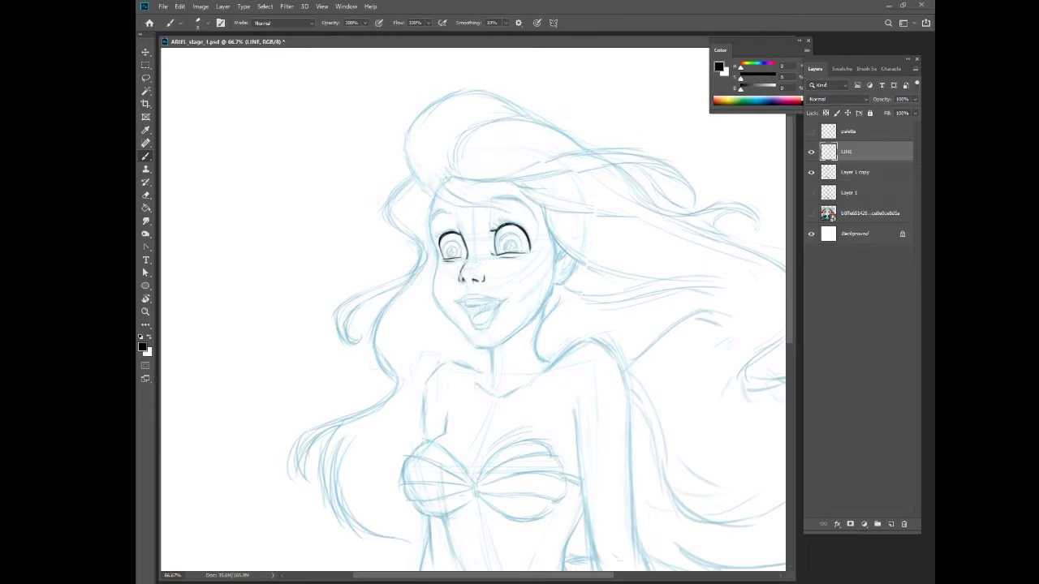
{"action": "mouse_move", "coordinate": [498, 231]}
{"action": "left_mouse_down"}
{"action": "mouse_move", "coordinate": [560, 264]}
{"action": "mouse_move", "coordinate": [587, 148]}
{"action": "mouse_move", "coordinate": [568, 143]}
{"action": "mouse_move", "coordinate": [381, 422]}
{"action": "mouse_move", "coordinate": [656, 235]}
{"action": "mouse_move", "coordinate": [500, 228]}
{"action": "left_mouse_up"}
{"action": "key", "text": "r"}
{"action": "key", "text": "e"}
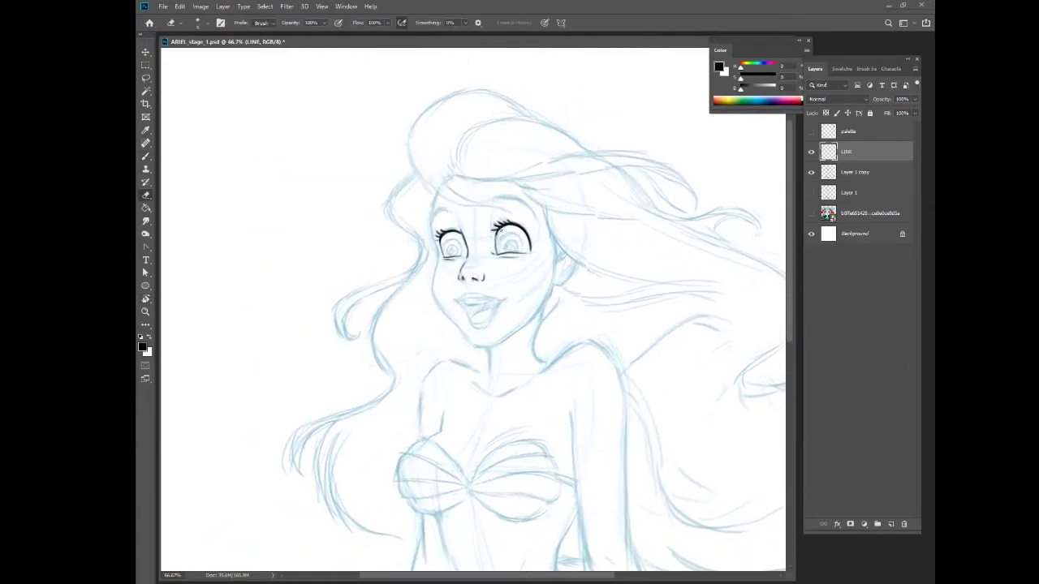
{"action": "key", "text": "b"}
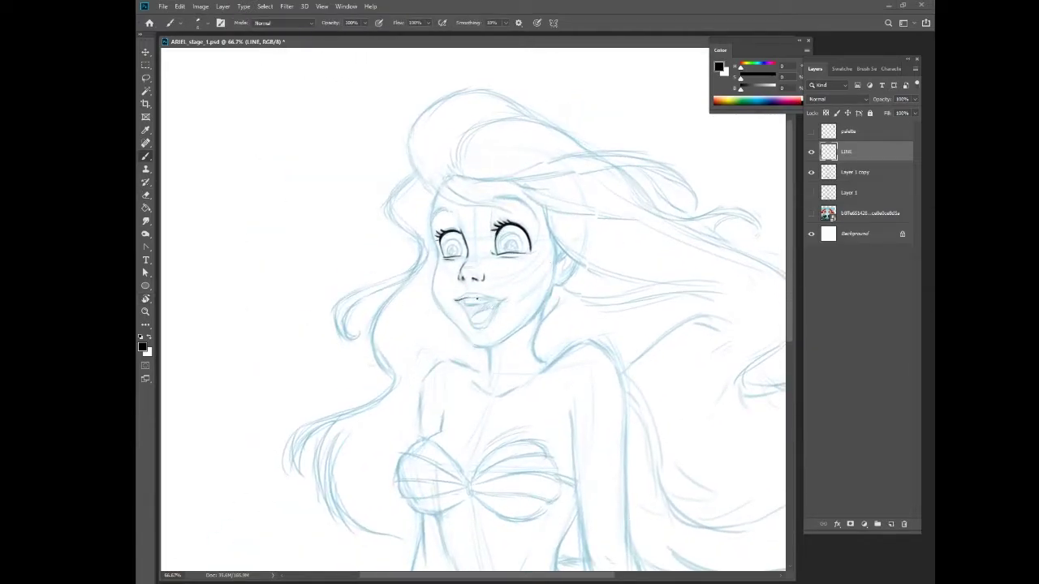
{"action": "left_click_drag", "start_coordinate": [461, 297], "coordinate": [486, 293]}
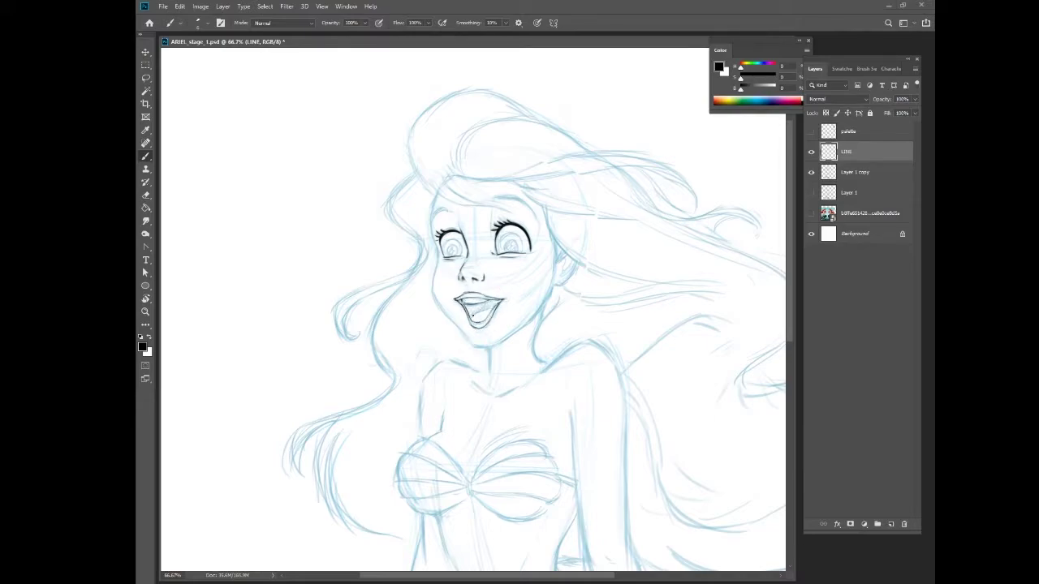
Step: Ink the mouth interior and the face contour from forehead around the cheek, chin and jaw to the ear
{"action": "key", "text": "r"}
{"action": "left_click_drag", "start_coordinate": [528, 154], "coordinate": [607, 169]}
{"action": "key", "text": "b"}
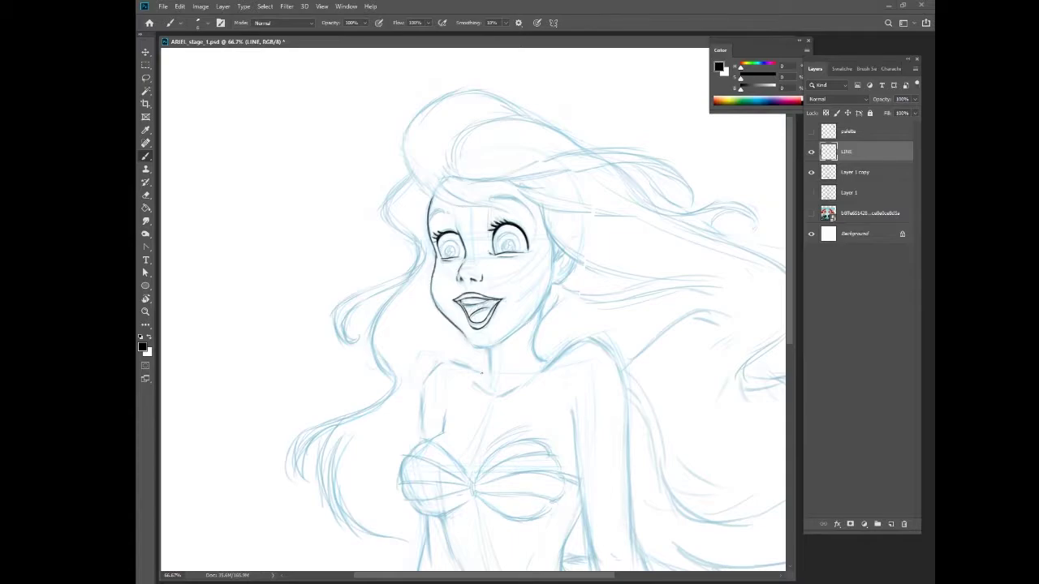
{"action": "left_click_drag", "start_coordinate": [481, 373], "coordinate": [475, 361]}
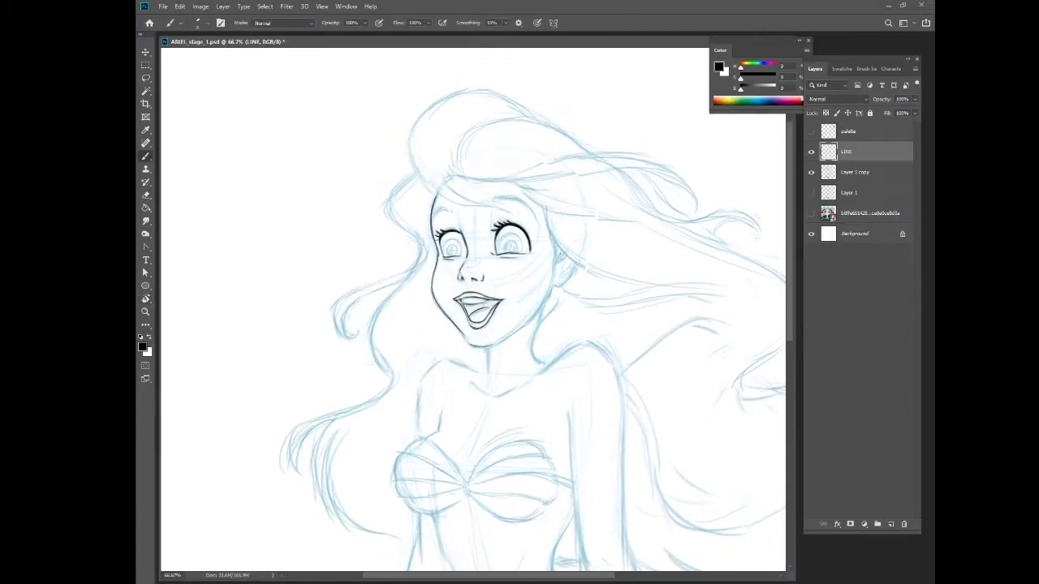
{"action": "mouse_move", "coordinate": [522, 324]}
{"action": "left_mouse_down"}
{"action": "mouse_move", "coordinate": [427, 309]}
{"action": "mouse_move", "coordinate": [518, 294]}
{"action": "mouse_move", "coordinate": [524, 320]}
{"action": "left_mouse_up"}
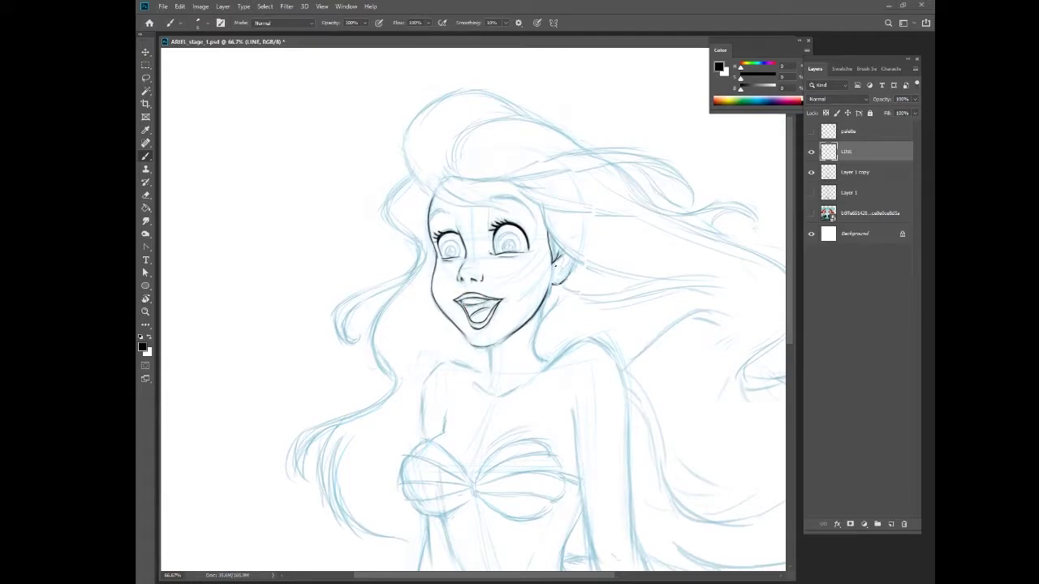
Step: Ink the lower hair locks flowing out behind the right arm to their curled tips
{"action": "scroll", "coordinate": [529, 375], "scroll_direction": "down", "scroll_amount": 2}
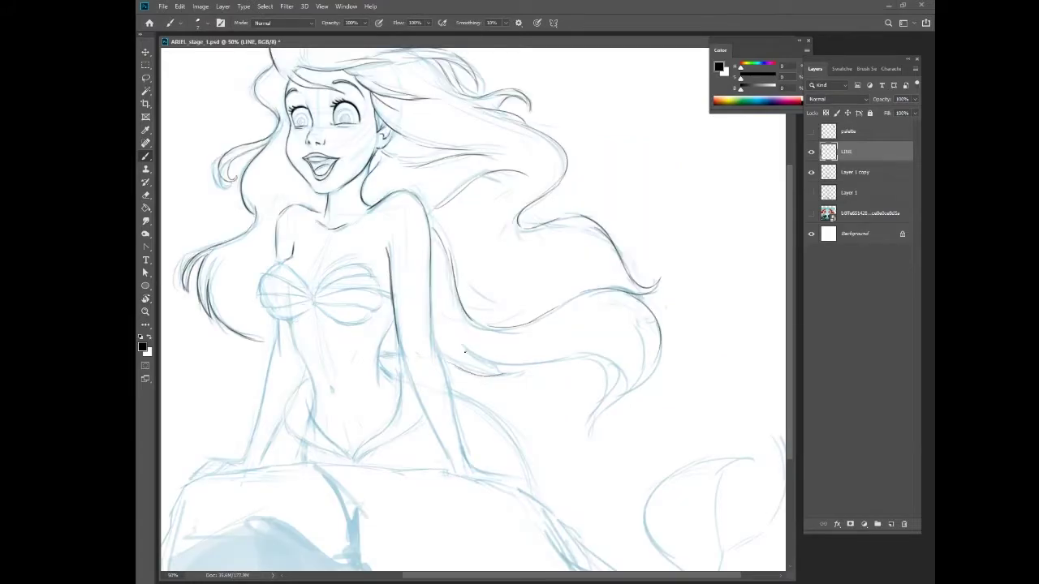
{"action": "left_click_drag", "start_coordinate": [465, 351], "coordinate": [622, 368]}
{"action": "left_click_drag", "start_coordinate": [578, 354], "coordinate": [601, 370]}
{"action": "left_click_drag", "start_coordinate": [588, 439], "coordinate": [631, 370]}
{"action": "left_click_drag", "start_coordinate": [634, 390], "coordinate": [652, 315]}
{"action": "left_click_drag", "start_coordinate": [475, 364], "coordinate": [503, 373]}
{"action": "mouse_move", "coordinate": [503, 373]}
{"action": "left_mouse_down"}
{"action": "mouse_move", "coordinate": [568, 243]}
{"action": "mouse_move", "coordinate": [634, 169]}
{"action": "mouse_move", "coordinate": [616, 154]}
{"action": "left_mouse_up"}
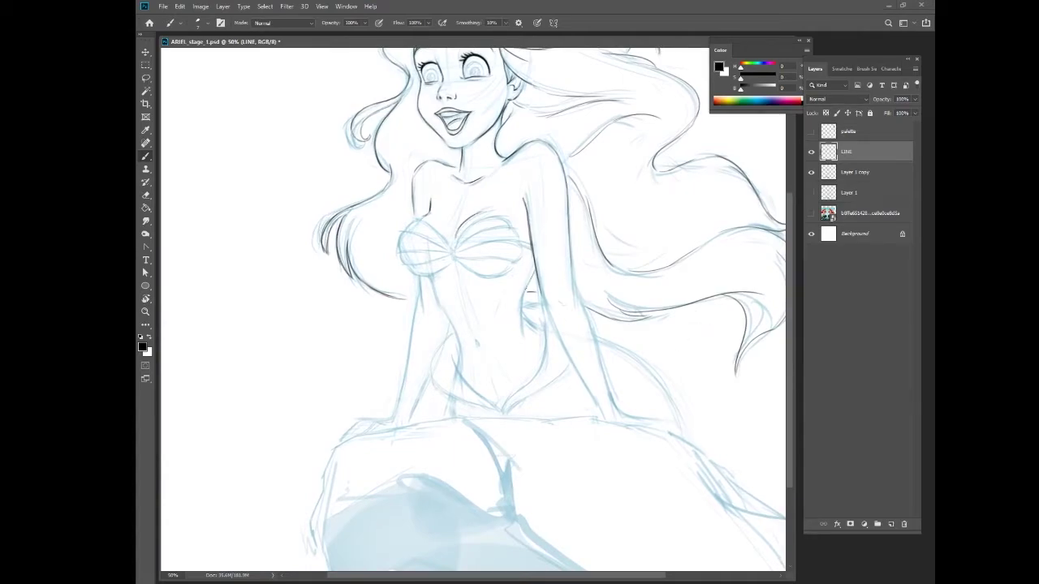
Step: Ink the arms, waist and hips, and the curve of the tail behind the right arm
{"action": "left_click_drag", "start_coordinate": [414, 311], "coordinate": [415, 405]}
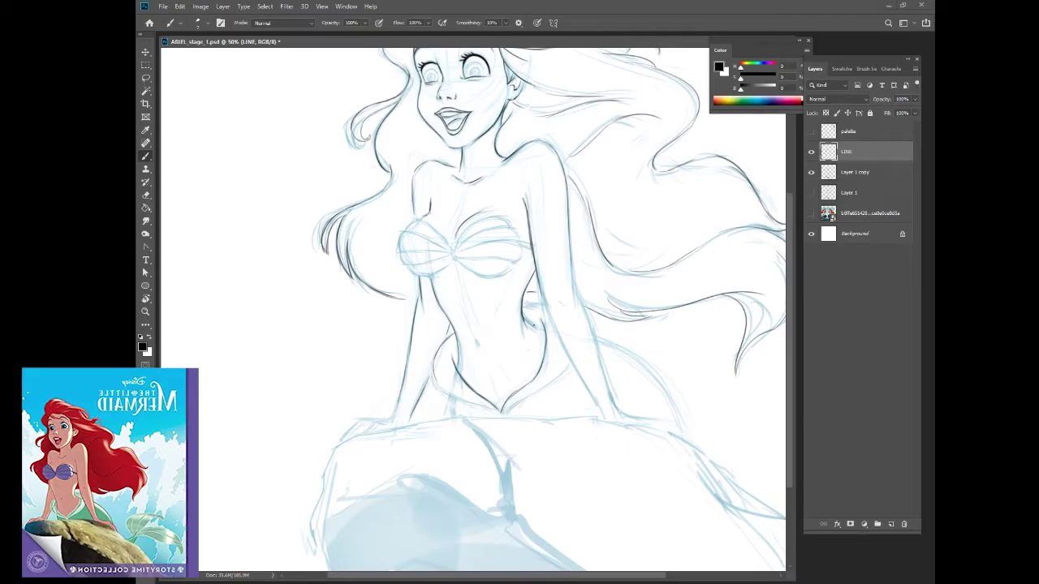
{"action": "left_click_drag", "start_coordinate": [460, 436], "coordinate": [479, 333]}
{"action": "left_click_drag", "start_coordinate": [568, 307], "coordinate": [580, 423]}
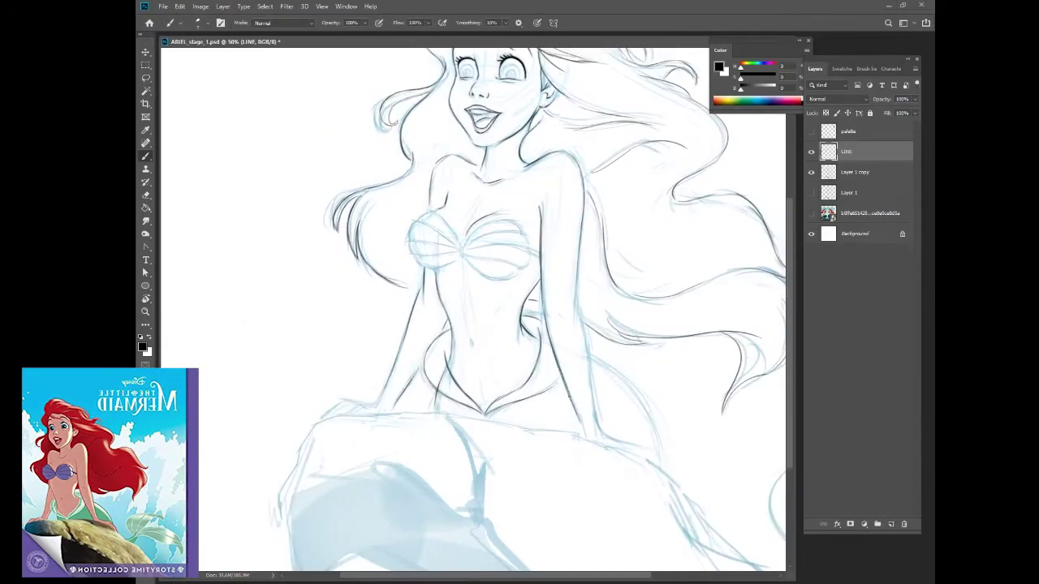
{"action": "mouse_move", "coordinate": [576, 280]}
{"action": "left_mouse_down"}
{"action": "mouse_move", "coordinate": [589, 379]}
{"action": "mouse_move", "coordinate": [690, 332]}
{"action": "mouse_move", "coordinate": [617, 341]}
{"action": "mouse_move", "coordinate": [601, 374]}
{"action": "mouse_move", "coordinate": [719, 355]}
{"action": "left_mouse_up"}
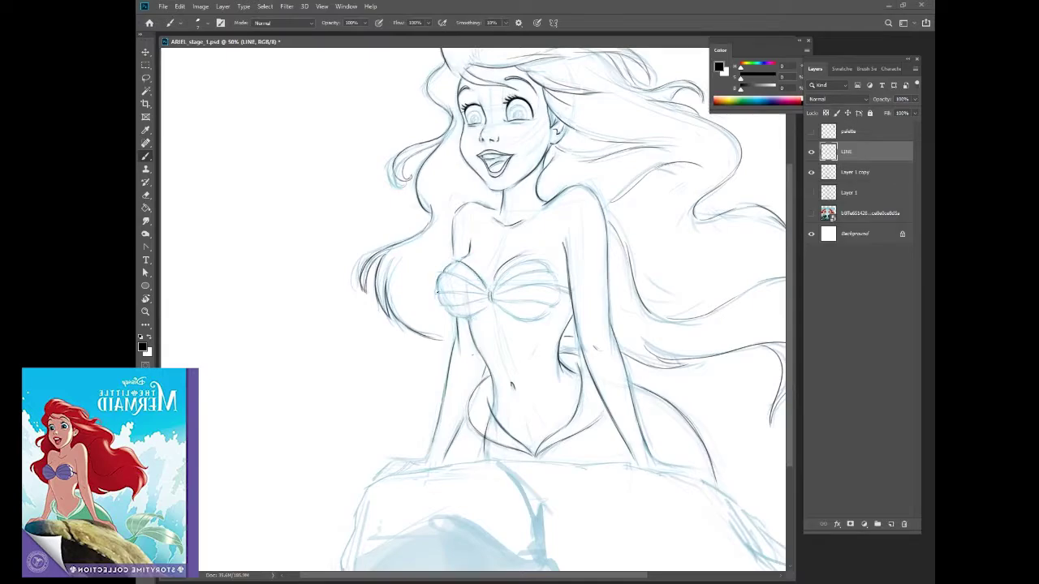
Step: Ink the ribbed shell top and the hands resting on the rock
{"action": "left_click_drag", "start_coordinate": [473, 146], "coordinate": [310, 308]}
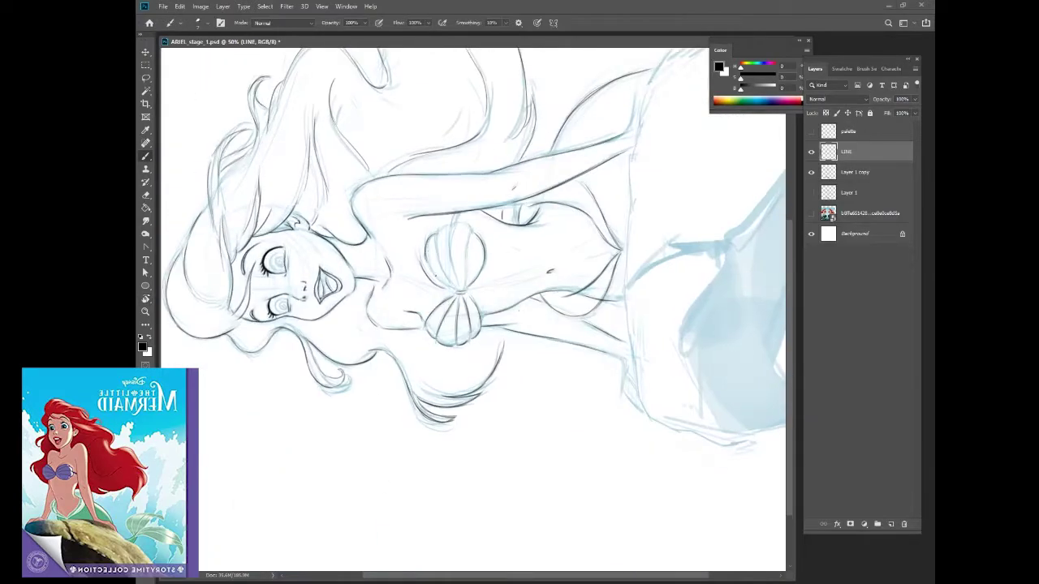
{"action": "mouse_move", "coordinate": [451, 114]}
{"action": "left_mouse_down"}
{"action": "mouse_move", "coordinate": [666, 325]}
{"action": "mouse_move", "coordinate": [487, 122]}
{"action": "mouse_move", "coordinate": [365, 163]}
{"action": "mouse_move", "coordinate": [649, 244]}
{"action": "mouse_move", "coordinate": [503, 390]}
{"action": "mouse_move", "coordinate": [476, 290]}
{"action": "mouse_move", "coordinate": [501, 128]}
{"action": "left_mouse_up"}
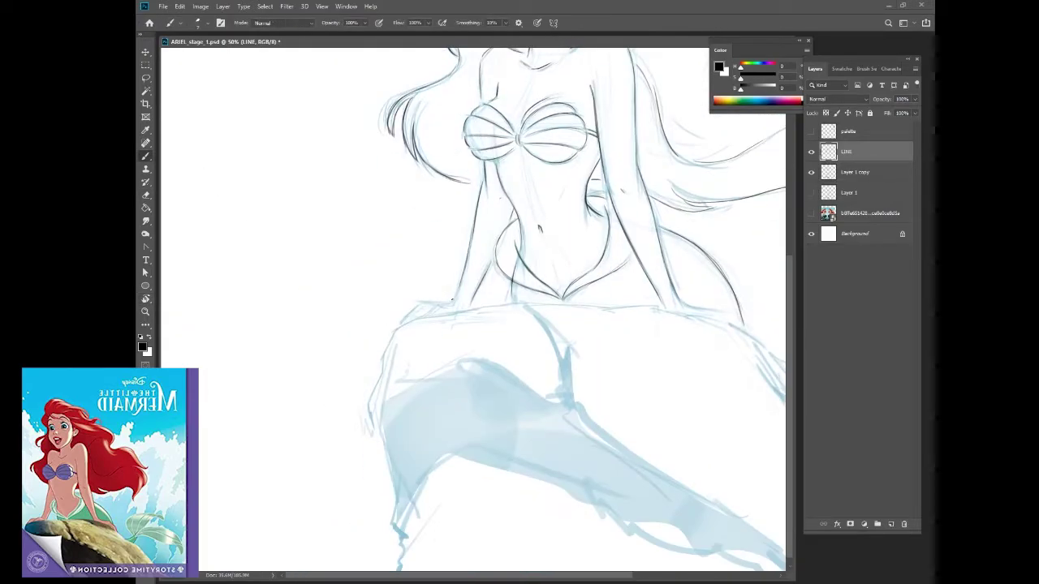
{"action": "scroll", "coordinate": [601, 334], "scroll_direction": "right", "scroll_amount": 3}
{"action": "scroll", "coordinate": [586, 444], "scroll_direction": "up", "scroll_amount": 2}
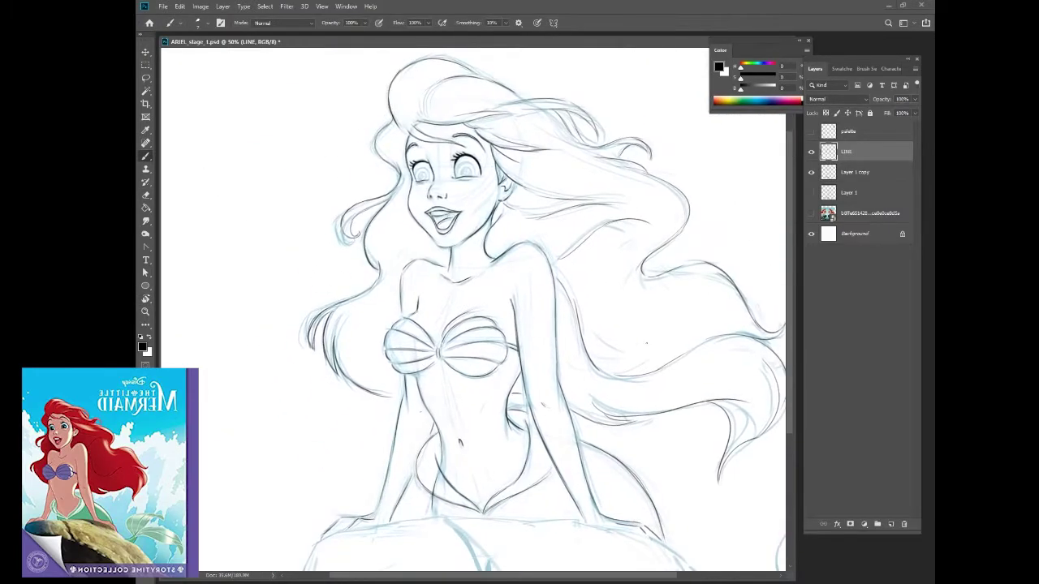
Step: Create a new layer and stroke a circular selection to make the iris outline
{"action": "left_click", "coordinate": [890, 524]}
{"action": "key", "text": "m"}
{"action": "mouse_move", "coordinate": [272, 200]}
{"action": "left_mouse_down"}
{"action": "mouse_move", "coordinate": [302, 231]}
{"action": "mouse_move", "coordinate": [554, 247]}
{"action": "mouse_move", "coordinate": [553, 230]}
{"action": "mouse_move", "coordinate": [549, 257]}
{"action": "mouse_move", "coordinate": [457, 250]}
{"action": "mouse_move", "coordinate": [473, 250]}
{"action": "left_mouse_up"}
{"action": "right_click", "coordinate": [303, 218]}
{"action": "left_click", "coordinate": [325, 347]}
{"action": "key", "text": "Return"}
{"action": "key", "text": "Return"}
Step: Duplicate the stroked circle and scale the copy to form concentric iris and pupil rings
{"action": "key", "text": "v"}
{"action": "key", "text": "ctrl+j"}
{"action": "key", "text": "ctrl+t"}
{"action": "key", "text": "Return"}
Step: Duplicate the iris rings for the other eye, then scale and position both irises inside the eyes
{"action": "key", "text": "ctrl+j"}
{"action": "key", "text": "ctrl+t"}
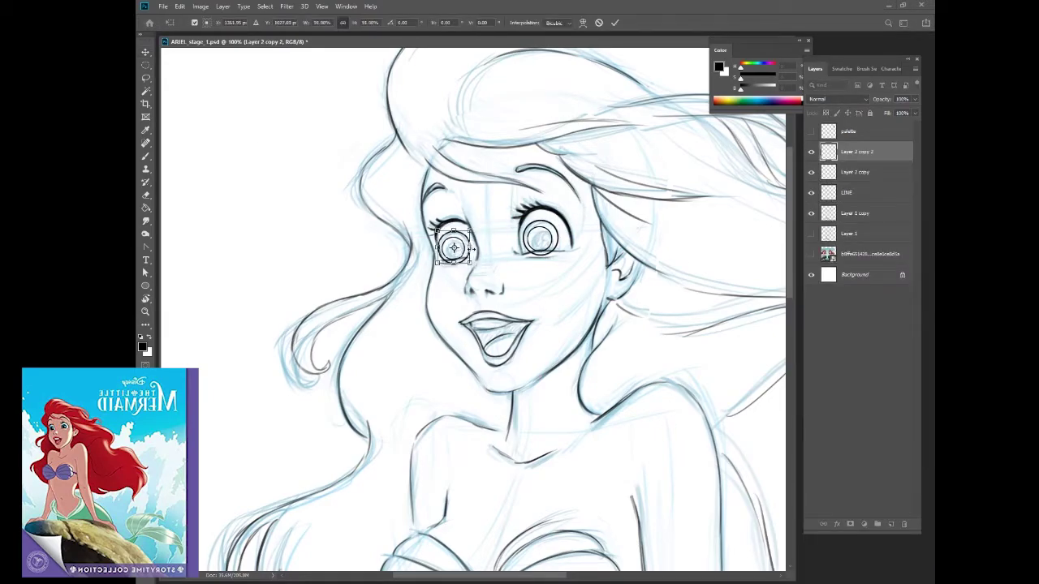
{"action": "key", "text": "Return"}
{"action": "left_click_drag", "start_coordinate": [540, 237], "coordinate": [540, 237]}
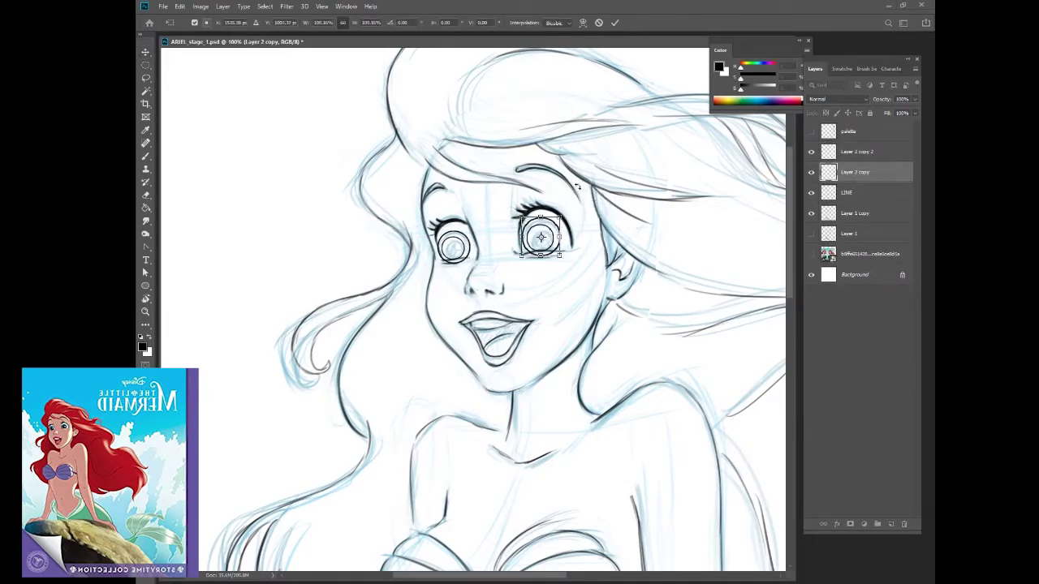
{"action": "left_click_drag", "start_coordinate": [455, 246], "coordinate": [457, 244]}
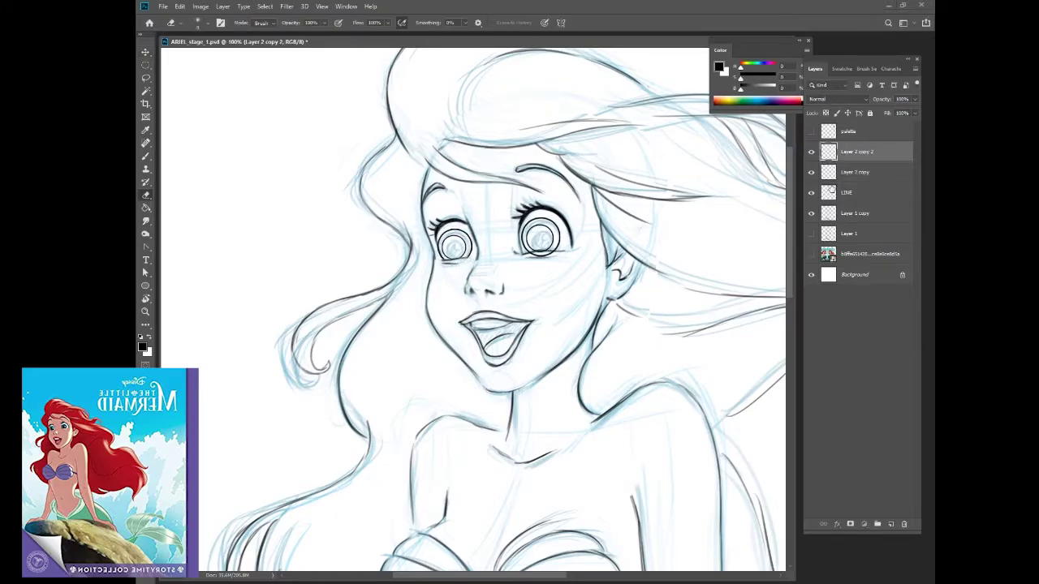
Step: Erase the excess iris lines, reduce the irises to one layer, and hide the blue sketch layer Layer 1 copy
{"action": "key", "text": "e"}
{"action": "key", "text": "ctrl+minus"}
{"action": "key", "text": "ctrl+minus"}
{"action": "key", "text": "ctrl+minus"}
{"action": "key", "text": "Delete"}
{"action": "left_click", "coordinate": [810, 193]}
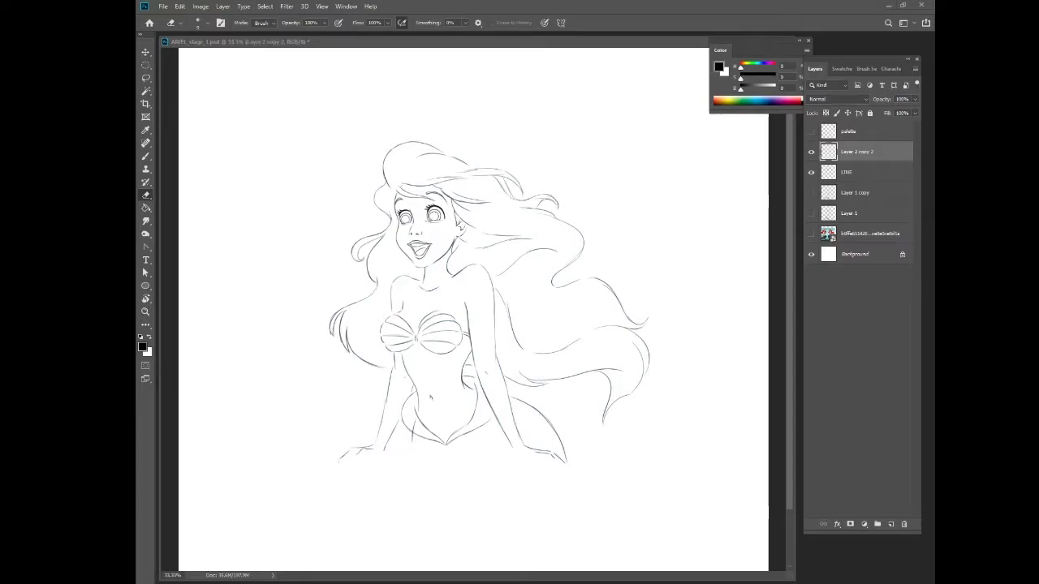
Step: Select the larger eye with its iris on the layers Layer 2 copy 2 and LINE and adjust its placement
{"action": "key", "text": "ctrl+plus"}
{"action": "key", "text": "alt+shift+bracketleft"}
{"action": "key", "text": "v"}
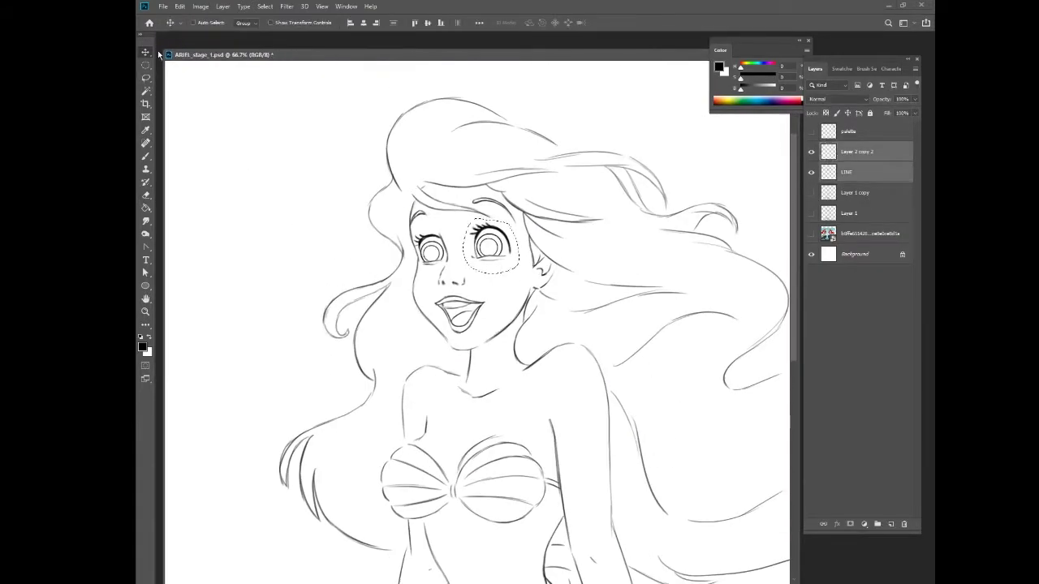
{"action": "left_click", "coordinate": [163, 54]}
{"action": "left_click", "coordinate": [861, 154]}
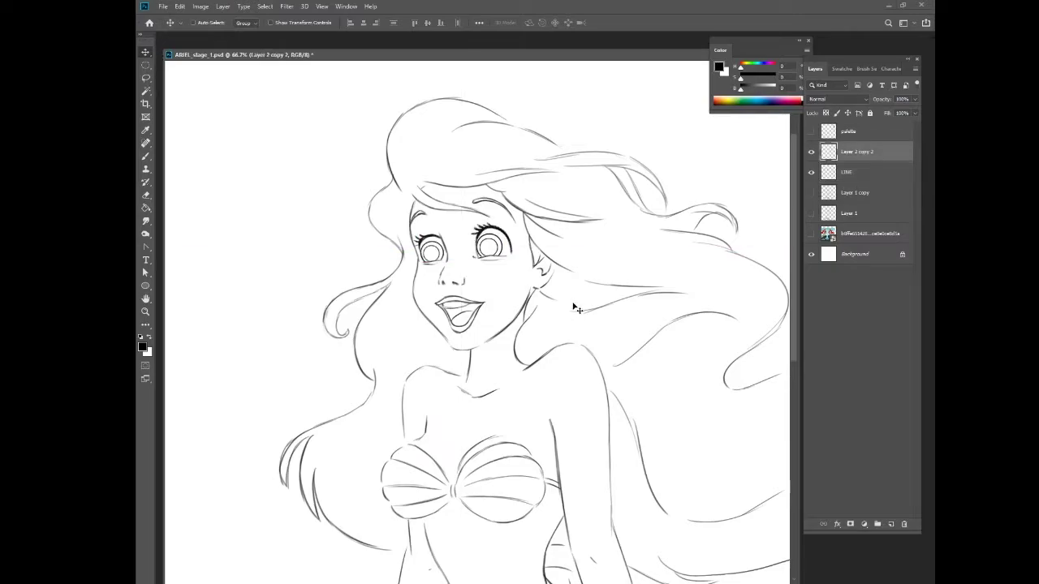
{"action": "key", "text": "l"}
{"action": "key", "text": "v"}
Step: Touch up the fringe and surrounding hair outlines above the forehead on the LINE layer with the brush
{"action": "key", "text": "alt+bracketleft"}
{"action": "key", "text": "b"}
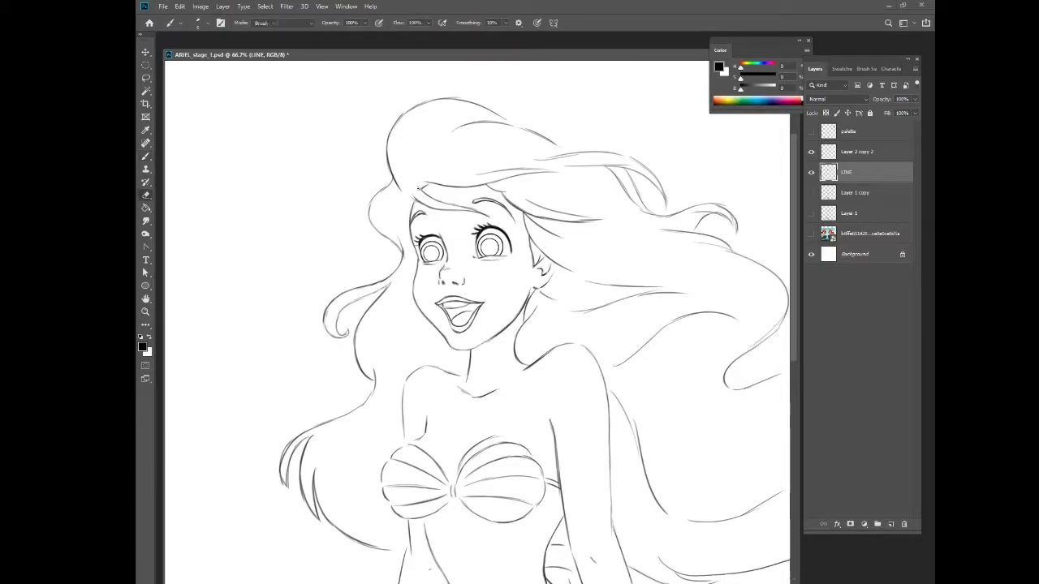
{"action": "key", "text": "r"}
{"action": "mouse_move", "coordinate": [424, 190]}
{"action": "left_mouse_down"}
{"action": "mouse_move", "coordinate": [519, 163]}
{"action": "mouse_move", "coordinate": [455, 183]}
{"action": "left_mouse_up"}
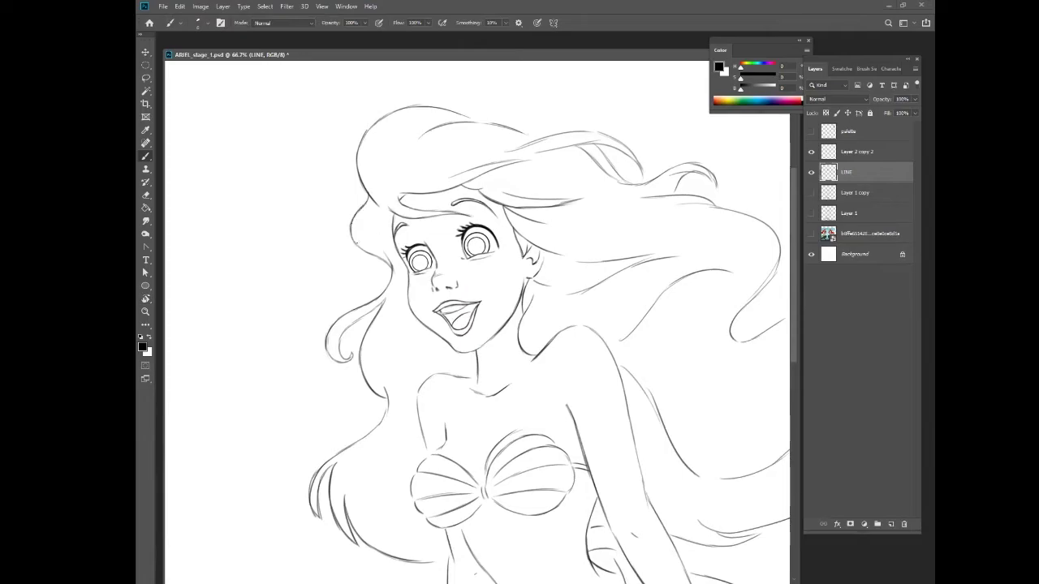
{"action": "mouse_move", "coordinate": [381, 304]}
{"action": "left_mouse_down"}
{"action": "mouse_move", "coordinate": [410, 268]}
{"action": "mouse_move", "coordinate": [447, 317]}
{"action": "left_mouse_up"}
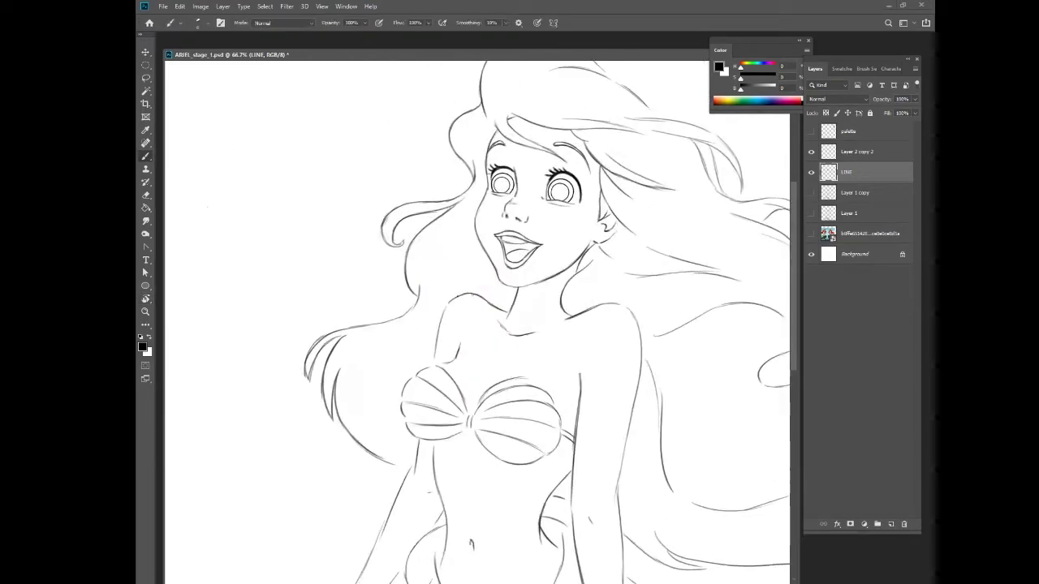
Step: Reinforce the outlines of the shell top and the waist on the LINE layer
{"action": "key", "text": "r"}
{"action": "mouse_move", "coordinate": [592, 462]}
{"action": "left_mouse_down"}
{"action": "mouse_move", "coordinate": [617, 439]}
{"action": "mouse_move", "coordinate": [487, 504]}
{"action": "mouse_move", "coordinate": [659, 289]}
{"action": "mouse_move", "coordinate": [650, 384]}
{"action": "mouse_move", "coordinate": [594, 464]}
{"action": "left_mouse_up"}
{"action": "scroll", "coordinate": [593, 464], "scroll_direction": "down", "scroll_amount": 6}
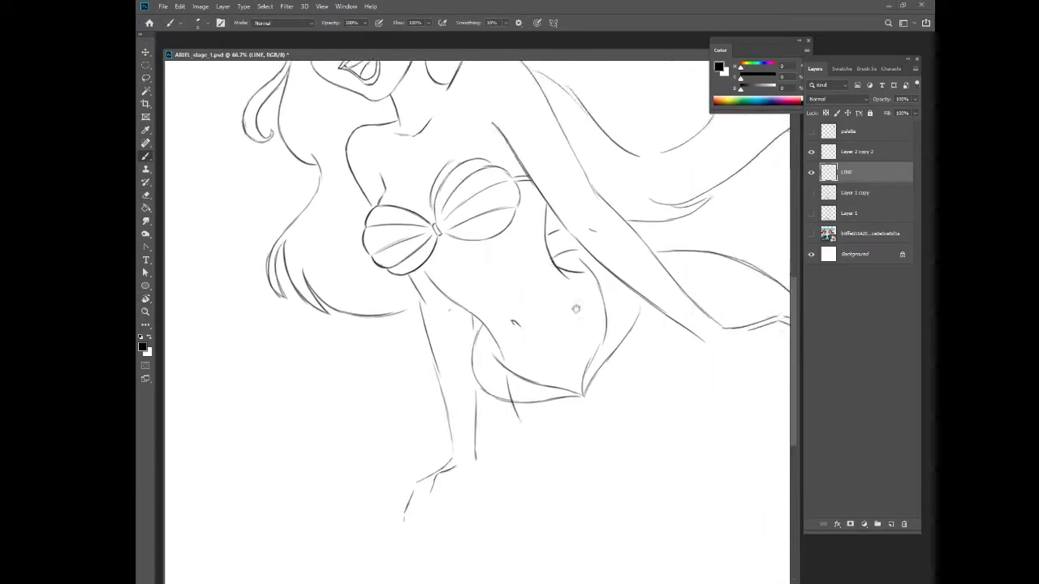
{"action": "scroll", "coordinate": [510, 323], "scroll_direction": "down", "scroll_amount": 2}
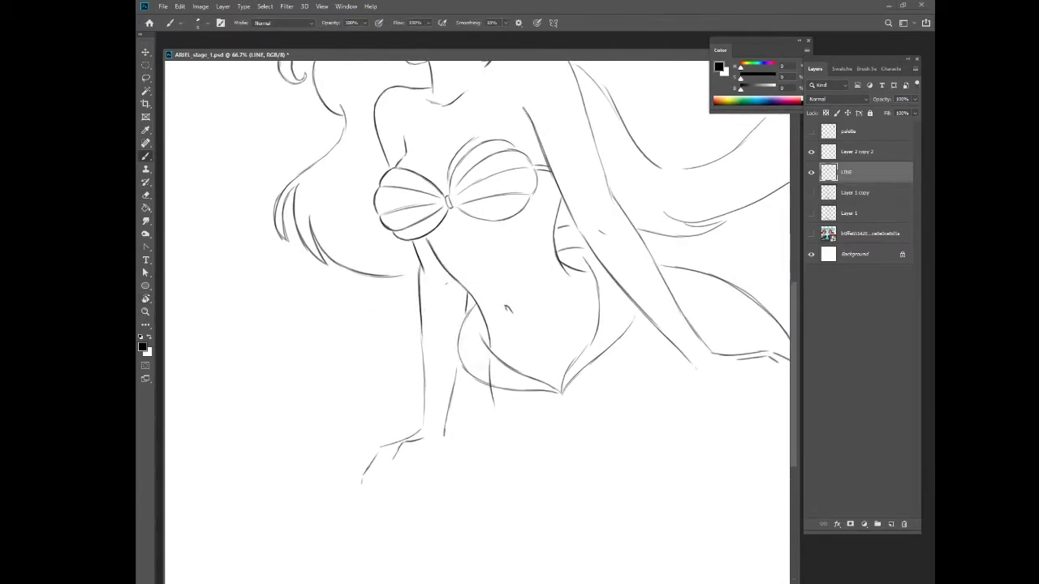
{"action": "scroll", "coordinate": [509, 322], "scroll_direction": "down", "scroll_amount": 2}
Step: Clean up and darken the remaining arm, body and hair outlines on the LINE layer
{"action": "key", "text": "r"}
{"action": "mouse_move", "coordinate": [520, 325]}
{"action": "left_mouse_down"}
{"action": "mouse_move", "coordinate": [619, 190]}
{"action": "mouse_move", "coordinate": [650, 244]}
{"action": "mouse_move", "coordinate": [632, 380]}
{"action": "mouse_move", "coordinate": [587, 285]}
{"action": "mouse_move", "coordinate": [634, 338]}
{"action": "mouse_move", "coordinate": [325, 308]}
{"action": "mouse_move", "coordinate": [650, 366]}
{"action": "mouse_move", "coordinate": [503, 284]}
{"action": "left_mouse_up"}
{"action": "left_click_drag", "start_coordinate": [386, 209], "coordinate": [358, 310]}
{"action": "left_click_drag", "start_coordinate": [373, 250], "coordinate": [348, 402]}
{"action": "mouse_move", "coordinate": [412, 318]}
{"action": "left_mouse_down"}
{"action": "mouse_move", "coordinate": [335, 480]}
{"action": "mouse_move", "coordinate": [503, 324]}
{"action": "mouse_move", "coordinate": [422, 308]}
{"action": "mouse_move", "coordinate": [385, 333]}
{"action": "mouse_move", "coordinate": [401, 341]}
{"action": "mouse_move", "coordinate": [434, 410]}
{"action": "mouse_move", "coordinate": [519, 235]}
{"action": "mouse_move", "coordinate": [536, 268]}
{"action": "mouse_move", "coordinate": [455, 414]}
{"action": "mouse_move", "coordinate": [401, 342]}
{"action": "mouse_move", "coordinate": [640, 346]}
{"action": "left_mouse_up"}
{"action": "key", "text": "e"}
{"action": "key", "text": "b"}
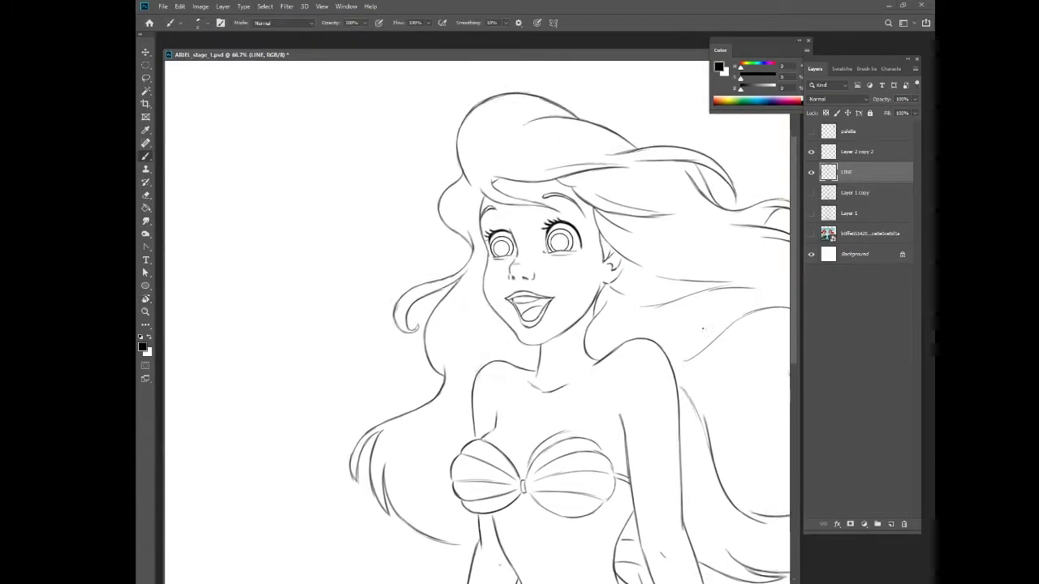
Step: Show the colour palette and block in the face, torso and arms with its flesh tone on a new layer named skin
{"action": "key", "text": "alt+bracketright"}
{"action": "left_click", "coordinate": [811, 144]}
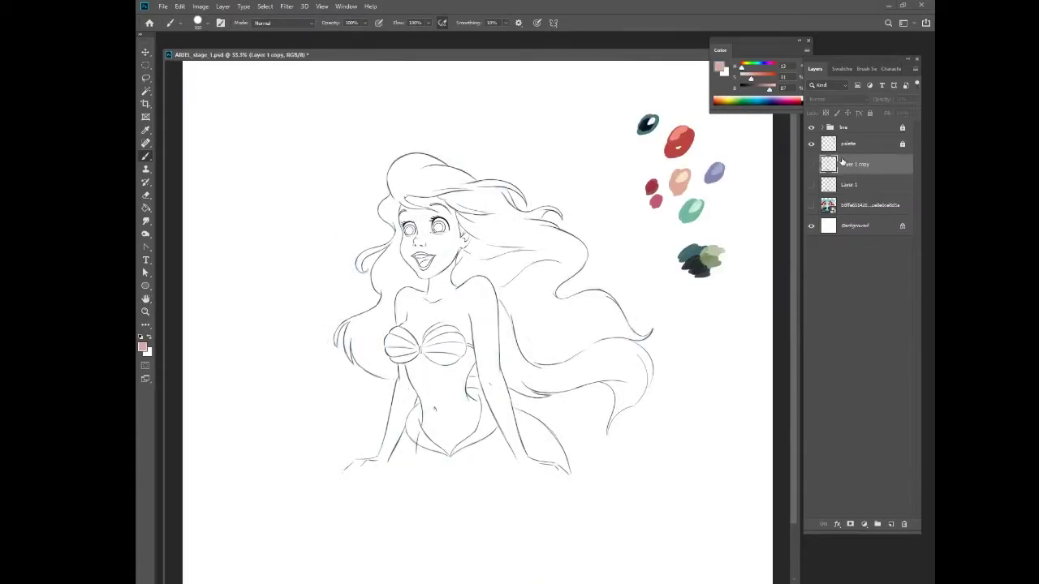
{"action": "key", "text": "ctrl+shift+n"}
{"action": "type", "text": "skin"}
{"action": "key", "text": "Return"}
{"action": "key", "text": "ctrl+equal"}
{"action": "mouse_move", "coordinate": [422, 187]}
{"action": "left_mouse_down"}
{"action": "mouse_move", "coordinate": [446, 214]}
{"action": "mouse_move", "coordinate": [365, 406]}
{"action": "mouse_move", "coordinate": [540, 511]}
{"action": "mouse_move", "coordinate": [414, 366]}
{"action": "left_mouse_up"}
{"action": "key", "text": "i"}
{"action": "left_click", "coordinate": [811, 164]}
Step: Create a layer named hair and roughly block in the whole hair mass with the palette's red
{"action": "key", "text": "ctrl+shift+n"}
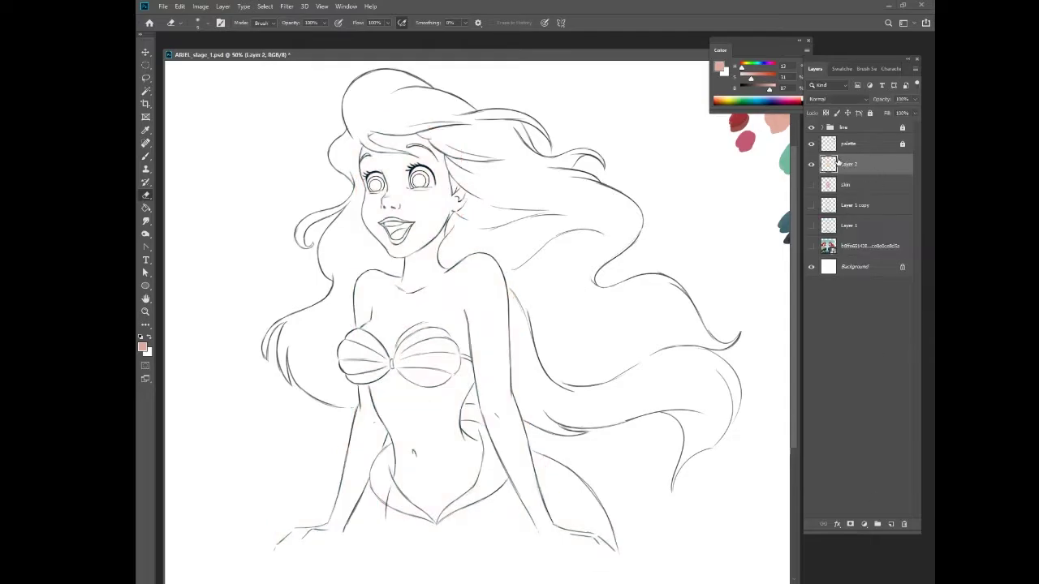
{"action": "mouse_move", "coordinate": [652, 178]}
{"action": "left_mouse_down"}
{"action": "mouse_move", "coordinate": [510, 283]}
{"action": "mouse_move", "coordinate": [688, 194]}
{"action": "left_mouse_up"}
{"action": "double_click", "coordinate": [850, 164]}
{"action": "type", "text": "hair"}
{"action": "key", "text": "Return"}
{"action": "key", "text": "b"}
{"action": "mouse_move", "coordinate": [406, 163]}
{"action": "left_mouse_down"}
{"action": "mouse_move", "coordinate": [454, 227]}
{"action": "mouse_move", "coordinate": [349, 438]}
{"action": "mouse_move", "coordinate": [651, 461]}
{"action": "mouse_move", "coordinate": [676, 575]}
{"action": "left_mouse_up"}
{"action": "mouse_move", "coordinate": [675, 575]}
{"action": "left_mouse_down"}
{"action": "mouse_move", "coordinate": [673, 557]}
{"action": "mouse_move", "coordinate": [580, 464]}
{"action": "mouse_move", "coordinate": [569, 324]}
{"action": "mouse_move", "coordinate": [474, 443]}
{"action": "mouse_move", "coordinate": [487, 487]}
{"action": "left_mouse_up"}
{"action": "key", "text": "e"}
{"action": "left_click_drag", "start_coordinate": [487, 488], "coordinate": [520, 457]}
Step: Hide the hair layer and erase the skin colour spilling past the neck, shoulder and outer arm on the skin layer
{"action": "left_click", "coordinate": [811, 164]}
{"action": "left_click", "coordinate": [811, 184]}
{"action": "left_click", "coordinate": [850, 184]}
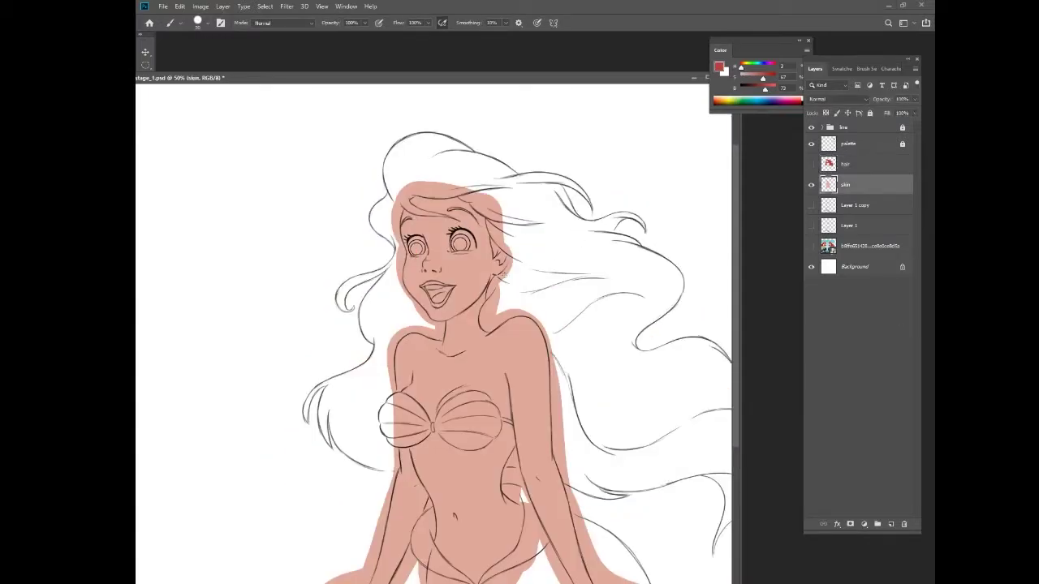
{"action": "left_click_drag", "start_coordinate": [484, 318], "coordinate": [511, 318]}
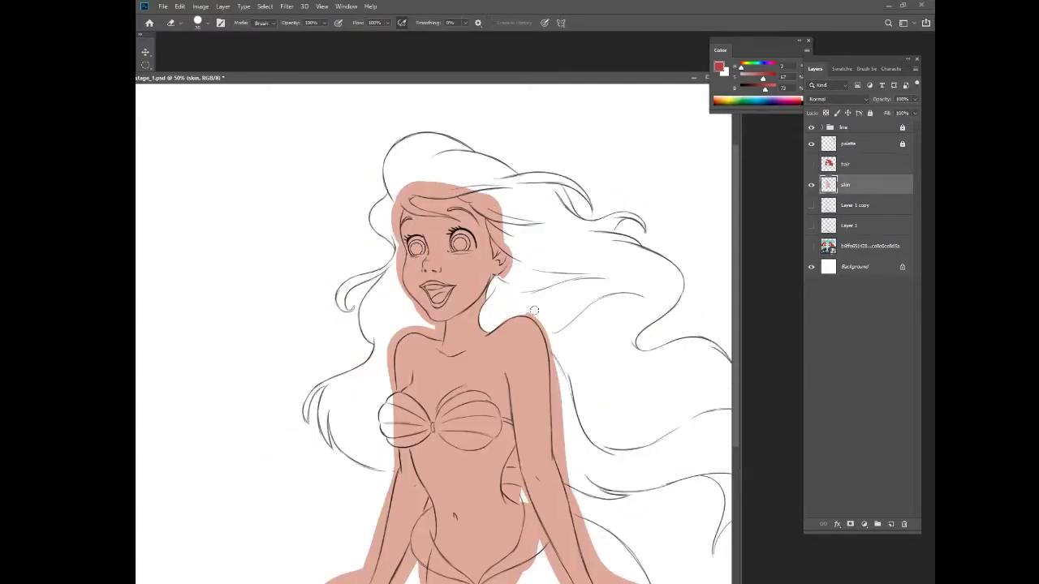
{"action": "mouse_move", "coordinate": [534, 310]}
{"action": "left_mouse_down"}
{"action": "mouse_move", "coordinate": [556, 401]}
{"action": "mouse_move", "coordinate": [518, 302]}
{"action": "mouse_move", "coordinate": [516, 319]}
{"action": "mouse_move", "coordinate": [556, 446]}
{"action": "mouse_move", "coordinate": [619, 481]}
{"action": "left_mouse_up"}
Step: Trim the skin colour along the waist and the V-shaped edge where the belly meets the tail
{"action": "left_click", "coordinate": [538, 340], "text": "alt"}
{"action": "scroll", "coordinate": [536, 341], "scroll_direction": "down", "scroll_amount": 3}
{"action": "key", "text": "["}
{"action": "mouse_move", "coordinate": [466, 315]}
{"action": "left_mouse_down"}
{"action": "mouse_move", "coordinate": [511, 422]}
{"action": "mouse_move", "coordinate": [471, 365]}
{"action": "mouse_move", "coordinate": [442, 451]}
{"action": "left_mouse_up"}
{"action": "left_click_drag", "start_coordinate": [499, 382], "coordinate": [434, 455]}
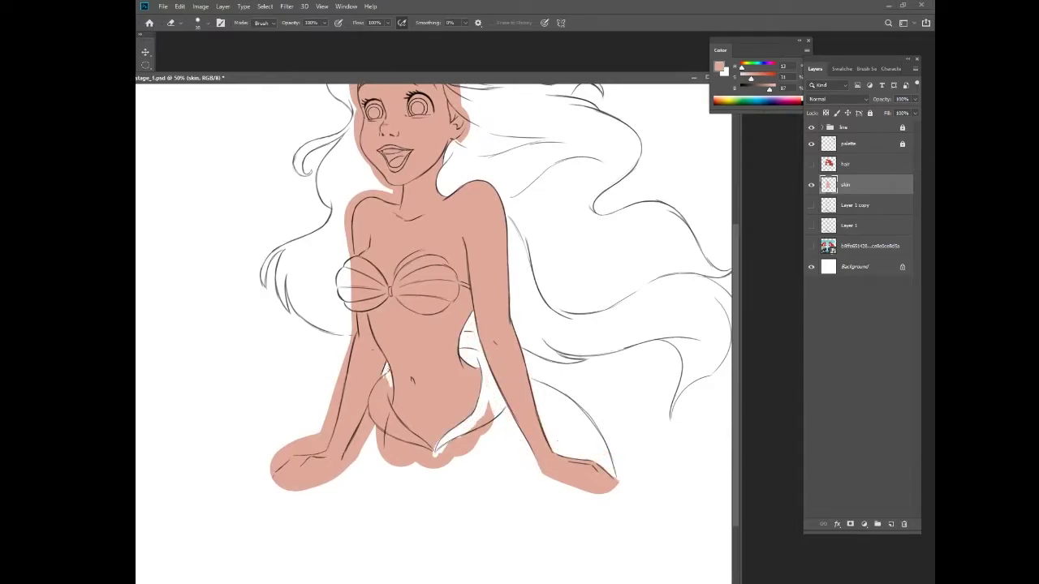
Step: Erase the leftover skin colour around the hips and outside the other shoulder, arm and hand
{"action": "key", "text": "]"}
{"action": "mouse_move", "coordinate": [381, 369]}
{"action": "left_mouse_down"}
{"action": "mouse_move", "coordinate": [375, 458]}
{"action": "mouse_move", "coordinate": [386, 418]}
{"action": "mouse_move", "coordinate": [487, 410]}
{"action": "left_mouse_up"}
{"action": "mouse_move", "coordinate": [349, 201]}
{"action": "left_mouse_down"}
{"action": "mouse_move", "coordinate": [351, 326]}
{"action": "mouse_move", "coordinate": [323, 439]}
{"action": "mouse_move", "coordinate": [276, 458]}
{"action": "left_mouse_up"}
{"action": "key", "text": "r"}
{"action": "mouse_move", "coordinate": [337, 483]}
{"action": "left_mouse_down"}
{"action": "mouse_move", "coordinate": [650, 355]}
{"action": "mouse_move", "coordinate": [547, 299]}
{"action": "mouse_move", "coordinate": [611, 391]}
{"action": "left_mouse_up"}
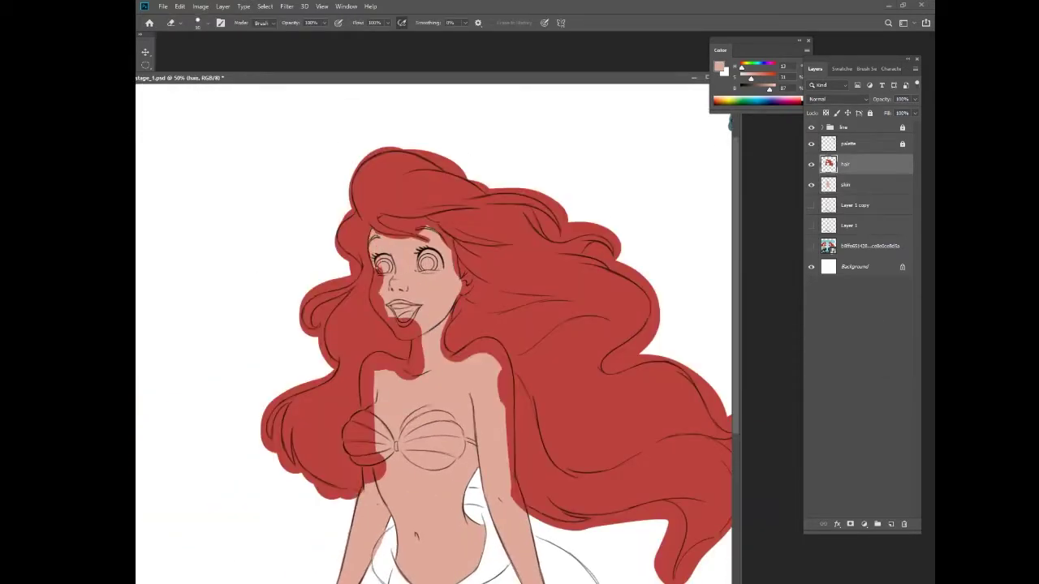
Step: Erase the red covering the face, neck, shoulders and arm on the hair layer
{"action": "key", "text": "]"}
{"action": "mouse_move", "coordinate": [376, 266]}
{"action": "left_mouse_down"}
{"action": "mouse_move", "coordinate": [383, 315]}
{"action": "mouse_move", "coordinate": [419, 353]}
{"action": "mouse_move", "coordinate": [414, 369]}
{"action": "left_mouse_up"}
{"action": "mouse_move", "coordinate": [412, 358]}
{"action": "left_mouse_down"}
{"action": "mouse_move", "coordinate": [490, 295]}
{"action": "mouse_move", "coordinate": [443, 307]}
{"action": "mouse_move", "coordinate": [478, 309]}
{"action": "mouse_move", "coordinate": [435, 355]}
{"action": "left_mouse_up"}
{"action": "key", "text": "["}
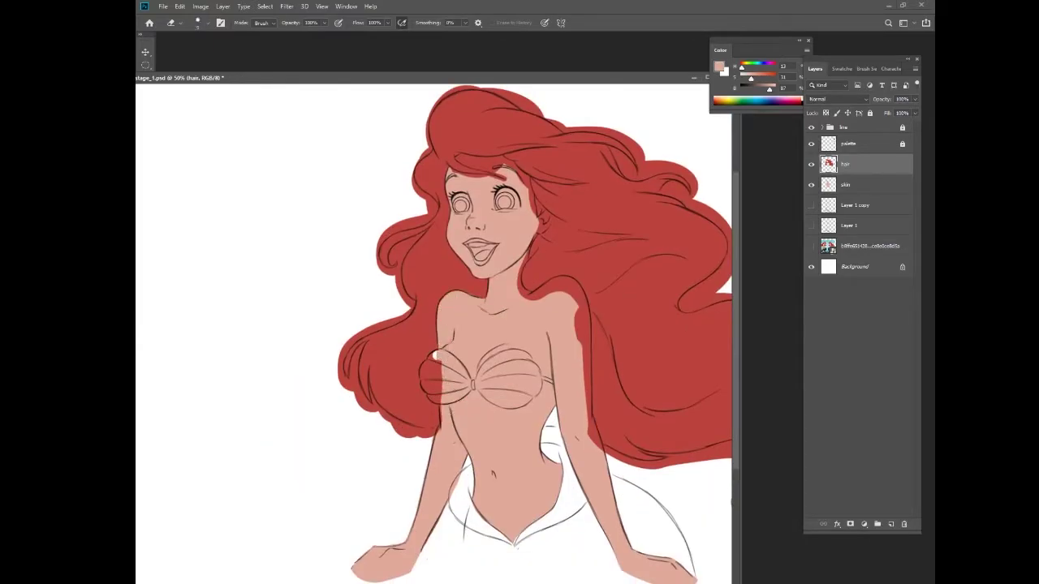
{"action": "mouse_move", "coordinate": [546, 288]}
{"action": "left_mouse_down"}
{"action": "mouse_move", "coordinate": [568, 333]}
{"action": "mouse_move", "coordinate": [589, 454]}
{"action": "left_mouse_up"}
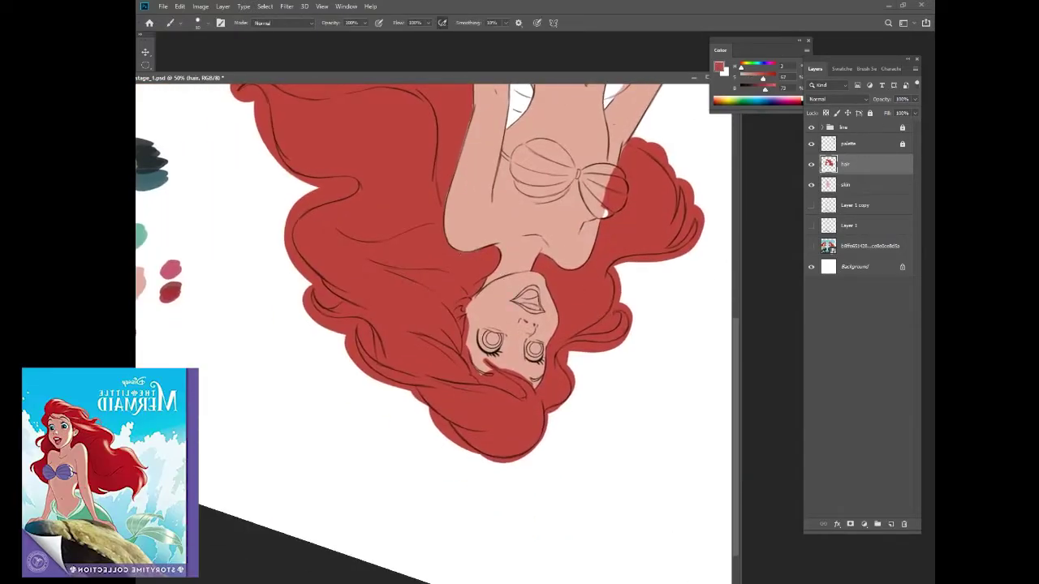
Step: Erase the red over the ear and forehead, leaving only the fringe strand coloured
{"action": "key", "text": "e"}
{"action": "left_click", "coordinate": [460, 309]}
{"action": "mouse_move", "coordinate": [487, 357]}
{"action": "left_mouse_down"}
{"action": "mouse_move", "coordinate": [402, 276]}
{"action": "mouse_move", "coordinate": [442, 325]}
{"action": "mouse_move", "coordinate": [487, 244]}
{"action": "mouse_move", "coordinate": [454, 268]}
{"action": "mouse_move", "coordinate": [446, 228]}
{"action": "mouse_move", "coordinate": [440, 244]}
{"action": "left_mouse_up"}
{"action": "scroll", "coordinate": [455, 324], "scroll_direction": "up", "scroll_amount": 2}
{"action": "left_click_drag", "start_coordinate": [568, 341], "coordinate": [689, 285]}
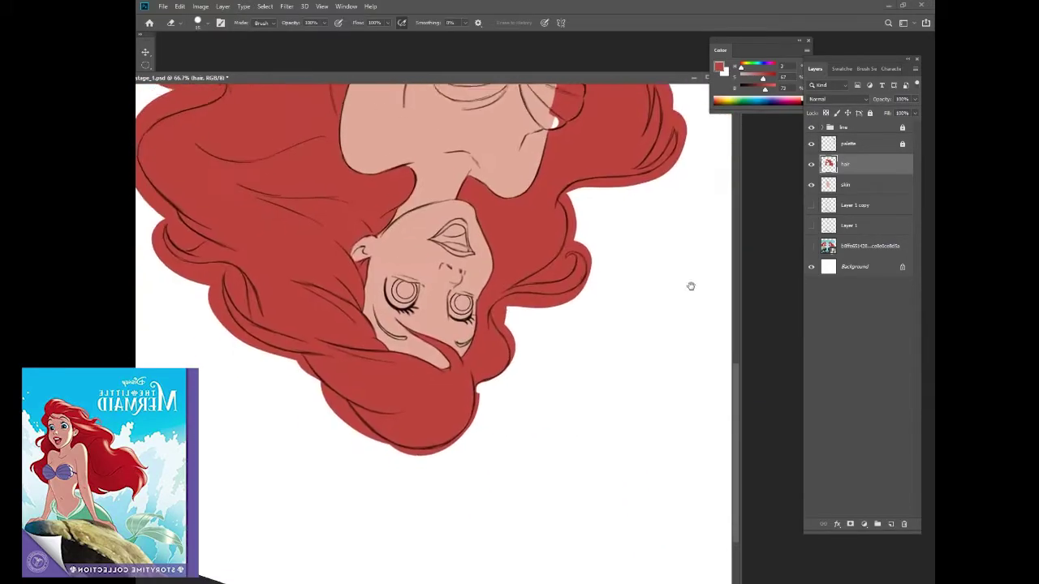
Step: Trim the red to the line art around the head and the side curls on the hair layer
{"action": "mouse_move", "coordinate": [497, 309]}
{"action": "left_mouse_down"}
{"action": "mouse_move", "coordinate": [495, 320]}
{"action": "mouse_move", "coordinate": [584, 302]}
{"action": "left_mouse_up"}
{"action": "mouse_move", "coordinate": [626, 343]}
{"action": "left_mouse_down"}
{"action": "mouse_move", "coordinate": [446, 330]}
{"action": "mouse_move", "coordinate": [479, 320]}
{"action": "mouse_move", "coordinate": [479, 399]}
{"action": "mouse_move", "coordinate": [483, 321]}
{"action": "mouse_move", "coordinate": [441, 281]}
{"action": "mouse_move", "coordinate": [386, 382]}
{"action": "mouse_move", "coordinate": [406, 406]}
{"action": "left_mouse_up"}
{"action": "mouse_move", "coordinate": [398, 370]}
{"action": "left_mouse_down"}
{"action": "mouse_move", "coordinate": [410, 438]}
{"action": "mouse_move", "coordinate": [381, 309]}
{"action": "mouse_move", "coordinate": [352, 433]}
{"action": "mouse_move", "coordinate": [317, 390]}
{"action": "mouse_move", "coordinate": [341, 187]}
{"action": "left_mouse_up"}
{"action": "mouse_move", "coordinate": [422, 357]}
{"action": "left_mouse_down"}
{"action": "mouse_move", "coordinate": [443, 432]}
{"action": "mouse_move", "coordinate": [341, 260]}
{"action": "mouse_move", "coordinate": [308, 243]}
{"action": "left_mouse_up"}
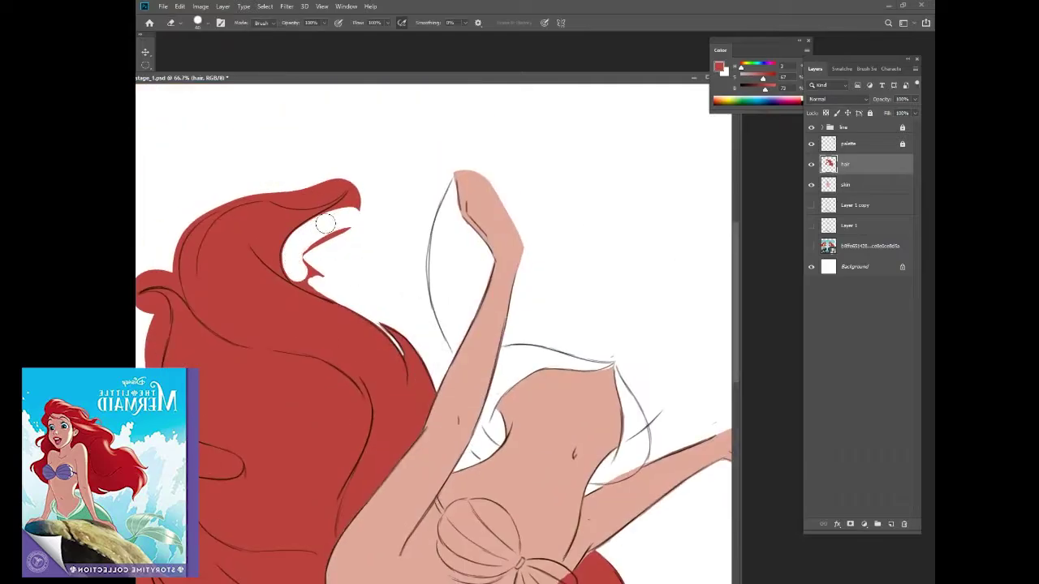
Step: Shape the long flowing hair tips by erasing the red outside their outlines
{"action": "mouse_move", "coordinate": [294, 279]}
{"action": "left_mouse_down"}
{"action": "mouse_move", "coordinate": [439, 341]}
{"action": "mouse_move", "coordinate": [390, 325]}
{"action": "mouse_move", "coordinate": [459, 285]}
{"action": "mouse_move", "coordinate": [523, 181]}
{"action": "mouse_move", "coordinate": [475, 334]}
{"action": "left_mouse_up"}
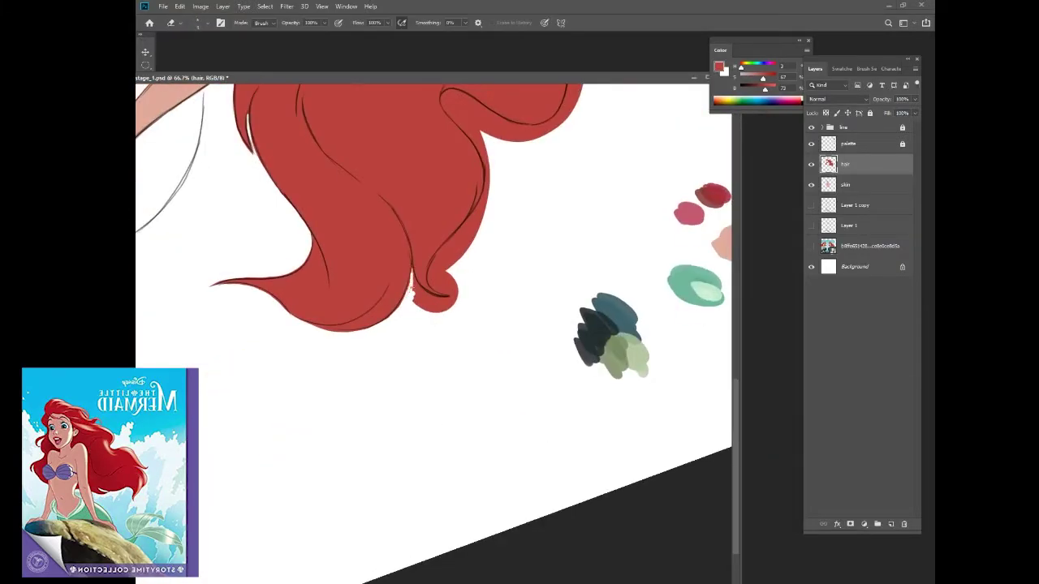
{"action": "mouse_move", "coordinate": [412, 286]}
{"action": "left_mouse_down"}
{"action": "mouse_move", "coordinate": [430, 302]}
{"action": "mouse_move", "coordinate": [455, 300]}
{"action": "left_mouse_up"}
{"action": "mouse_move", "coordinate": [455, 292]}
{"action": "left_mouse_down"}
{"action": "mouse_move", "coordinate": [431, 243]}
{"action": "mouse_move", "coordinate": [447, 153]}
{"action": "mouse_move", "coordinate": [349, 284]}
{"action": "mouse_move", "coordinate": [543, 289]}
{"action": "mouse_move", "coordinate": [511, 322]}
{"action": "mouse_move", "coordinate": [560, 381]}
{"action": "mouse_move", "coordinate": [439, 467]}
{"action": "left_mouse_up"}
{"action": "left_click_drag", "start_coordinate": [497, 333], "coordinate": [485, 369]}
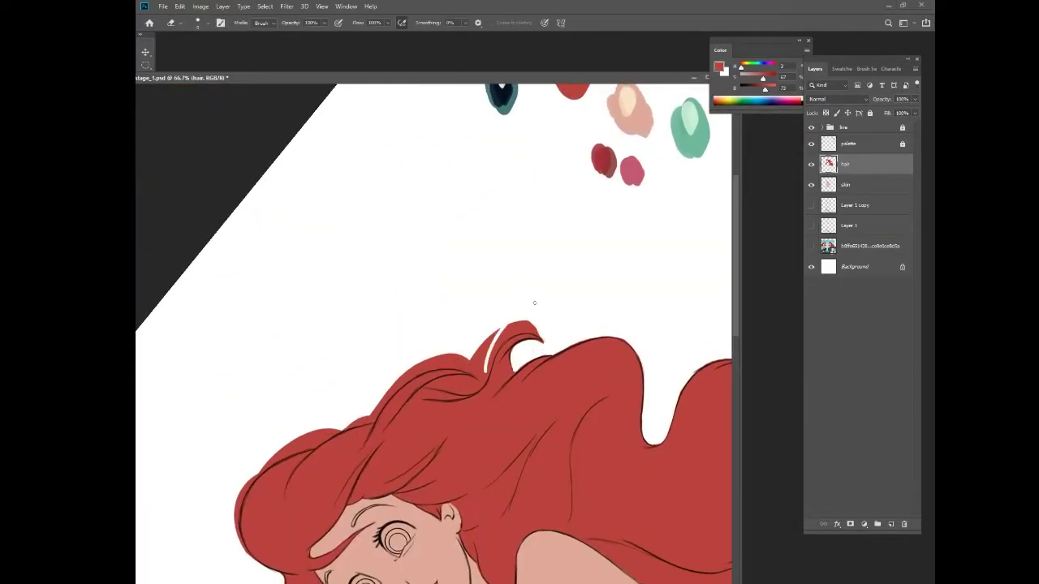
Step: Erase the remaining red outside the upper curls and the crown of the hair
{"action": "left_click_drag", "start_coordinate": [535, 302], "coordinate": [454, 292]}
{"action": "mouse_move", "coordinate": [415, 289]}
{"action": "left_mouse_down"}
{"action": "mouse_move", "coordinate": [455, 345]}
{"action": "mouse_move", "coordinate": [459, 369]}
{"action": "left_mouse_up"}
{"action": "mouse_move", "coordinate": [429, 248]}
{"action": "left_mouse_down"}
{"action": "mouse_move", "coordinate": [414, 294]}
{"action": "mouse_move", "coordinate": [459, 335]}
{"action": "left_mouse_up"}
{"action": "mouse_move", "coordinate": [416, 187]}
{"action": "left_mouse_down"}
{"action": "mouse_move", "coordinate": [443, 221]}
{"action": "mouse_move", "coordinate": [451, 288]}
{"action": "left_mouse_up"}
{"action": "mouse_move", "coordinate": [450, 288]}
{"action": "left_mouse_down"}
{"action": "mouse_move", "coordinate": [476, 263]}
{"action": "mouse_move", "coordinate": [450, 333]}
{"action": "left_mouse_up"}
{"action": "mouse_move", "coordinate": [438, 207]}
{"action": "left_mouse_down"}
{"action": "mouse_move", "coordinate": [445, 270]}
{"action": "mouse_move", "coordinate": [452, 227]}
{"action": "left_mouse_up"}
{"action": "mouse_move", "coordinate": [382, 203]}
{"action": "left_mouse_down"}
{"action": "mouse_move", "coordinate": [362, 198]}
{"action": "mouse_move", "coordinate": [609, 297]}
{"action": "left_mouse_up"}
{"action": "key", "text": "ctrl+minus"}
{"action": "key", "text": "ctrl+minus"}
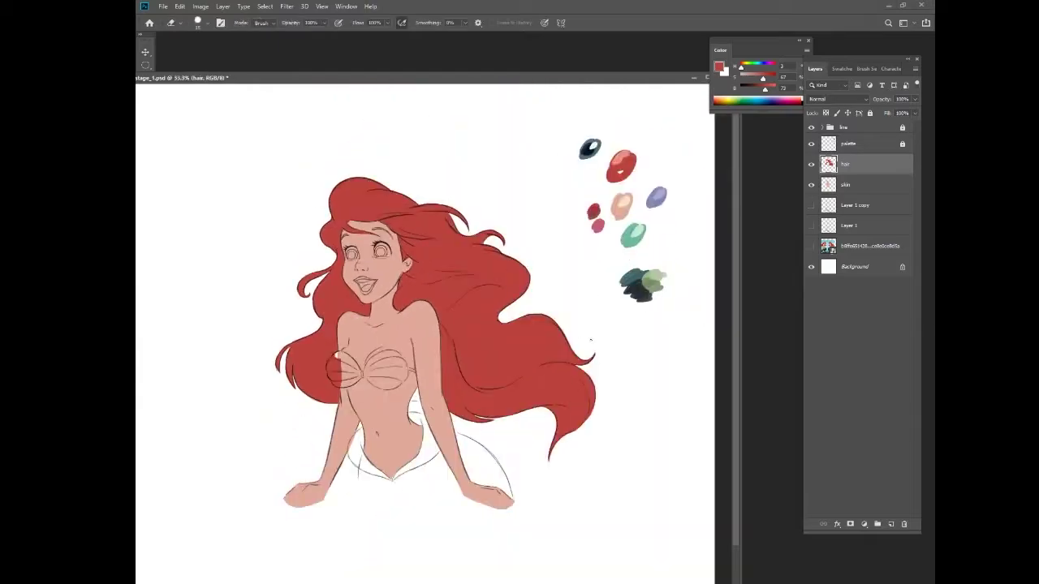
Step: Create a layer named shell and paint the shell top with the palette's purple
{"action": "key", "text": "b"}
{"action": "left_click", "coordinate": [656, 197], "text": "alt"}
{"action": "key", "text": "ctrl+shift+n"}
{"action": "type", "text": "shell"}
{"action": "key", "text": "Return"}
{"action": "key", "text": "ctrl+plus"}
{"action": "key", "text": "ctrl+plus"}
{"action": "mouse_move", "coordinate": [455, 284]}
{"action": "left_mouse_down"}
{"action": "mouse_move", "coordinate": [471, 313]}
{"action": "mouse_move", "coordinate": [434, 339]}
{"action": "mouse_move", "coordinate": [560, 284]}
{"action": "mouse_move", "coordinate": [568, 329]}
{"action": "left_mouse_up"}
{"action": "mouse_move", "coordinate": [569, 329]}
{"action": "left_mouse_down"}
{"action": "mouse_move", "coordinate": [511, 268]}
{"action": "mouse_move", "coordinate": [470, 288]}
{"action": "mouse_move", "coordinate": [511, 325]}
{"action": "mouse_move", "coordinate": [512, 341]}
{"action": "mouse_move", "coordinate": [455, 268]}
{"action": "left_mouse_up"}
{"action": "key", "text": "ctrl+minus"}
{"action": "key", "text": "ctrl+minus"}
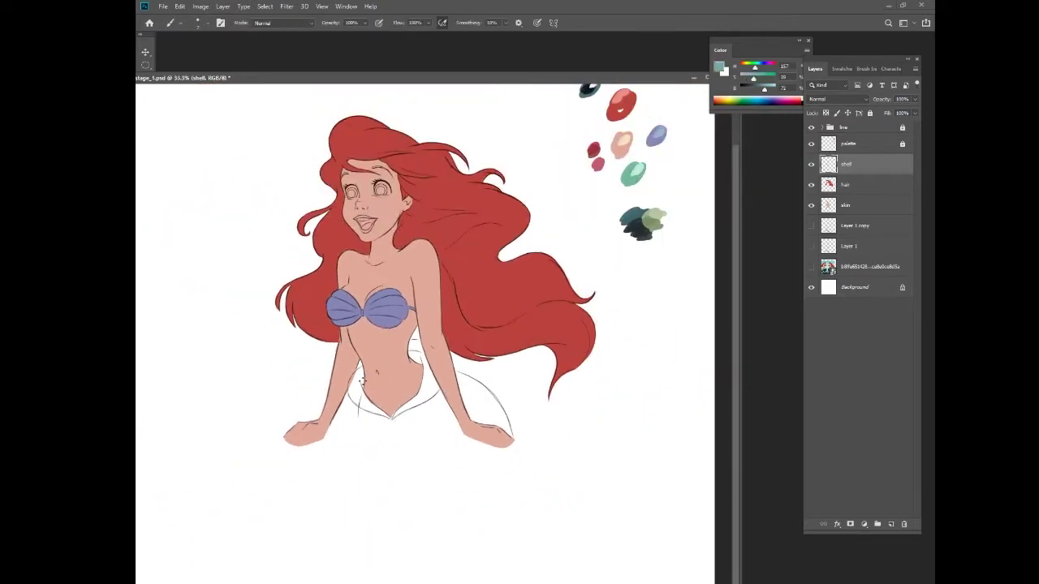
Step: Block in the tail with the palette's green on the shell layer and erase its overlap with the skin
{"action": "mouse_move", "coordinate": [357, 377]}
{"action": "left_mouse_down"}
{"action": "mouse_move", "coordinate": [357, 404]}
{"action": "mouse_move", "coordinate": [383, 425]}
{"action": "mouse_move", "coordinate": [368, 453]}
{"action": "mouse_move", "coordinate": [410, 400]}
{"action": "mouse_move", "coordinate": [411, 354]}
{"action": "mouse_move", "coordinate": [424, 357]}
{"action": "mouse_move", "coordinate": [420, 399]}
{"action": "mouse_move", "coordinate": [488, 409]}
{"action": "mouse_move", "coordinate": [471, 449]}
{"action": "left_mouse_up"}
{"action": "left_click", "coordinate": [828, 205], "text": "ctrl"}
{"action": "key", "text": "e"}
{"action": "key", "text": "ctrl+d"}
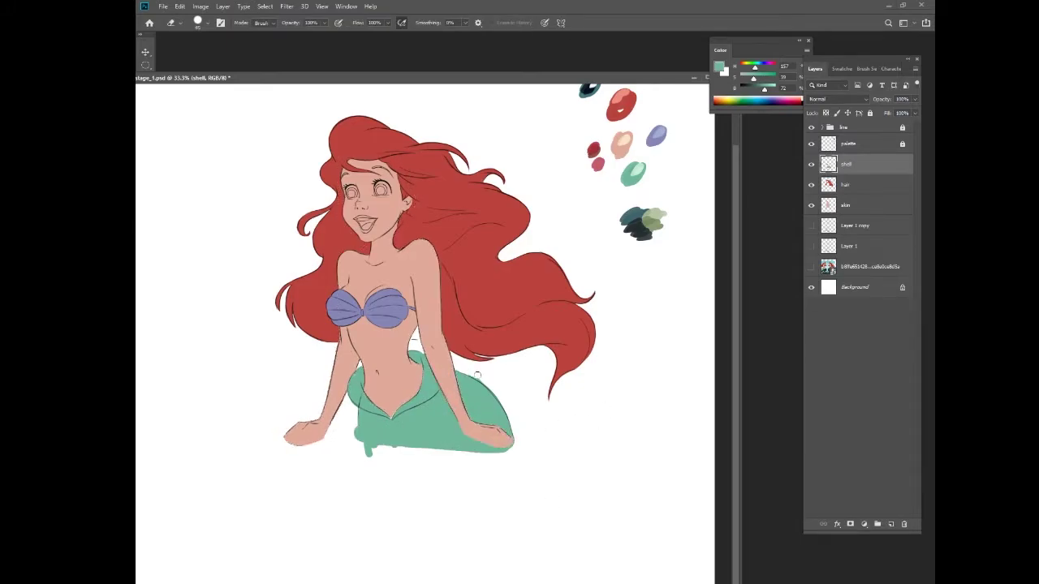
Step: Switch back to the skin layer and pick the figure's flesh tone for the brush
{"action": "key", "text": "alt+["}
{"action": "key", "text": "alt+["}
{"action": "key", "text": "b"}
{"action": "left_click", "coordinate": [391, 414], "text": "alt"}
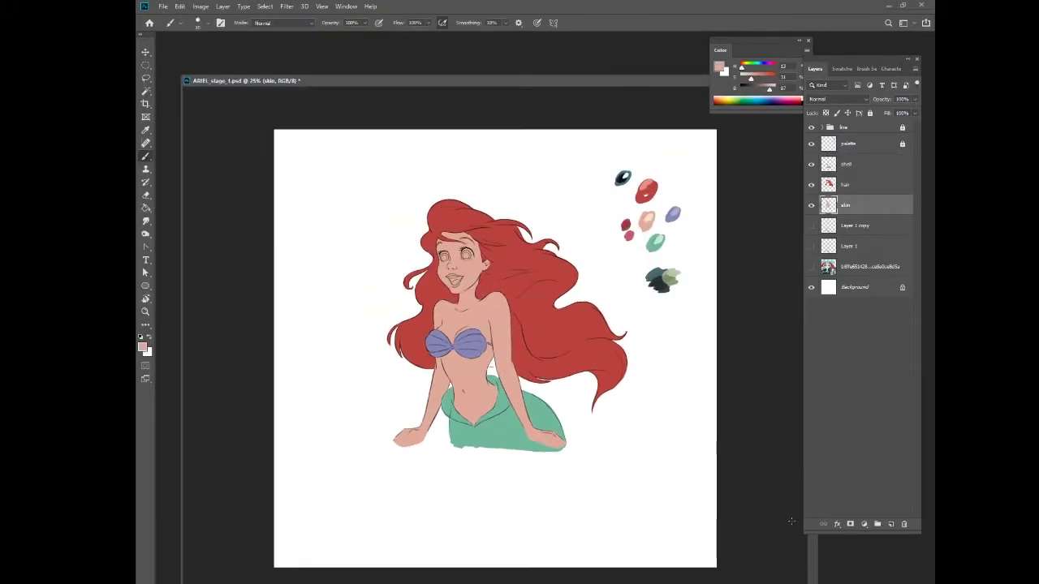
Step: Create a layer named eyes above the shell layer and fill the inside of both eyes with white
{"action": "left_click", "coordinate": [890, 524]}
{"action": "double_click", "coordinate": [846, 164]}
{"action": "type", "text": "eyes"}
{"action": "key", "text": "Return"}
{"action": "key", "text": "ctrl+equal"}
{"action": "key", "text": "ctrl+equal"}
{"action": "key", "text": "ctrl+equal"}
{"action": "key", "text": "d"}
{"action": "key", "text": "x"}
{"action": "left_click", "coordinate": [413, 286]}
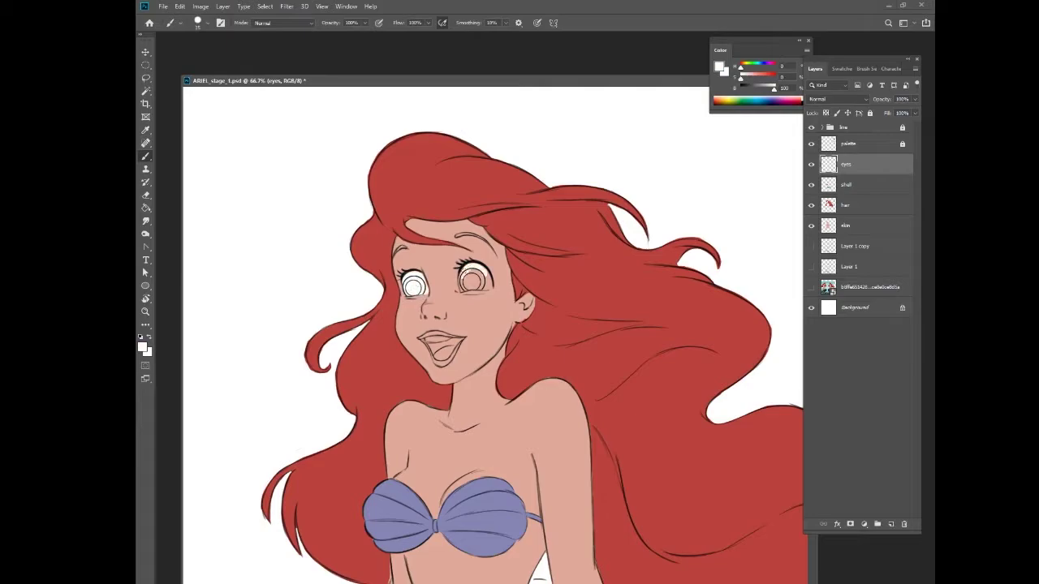
{"action": "left_click_drag", "start_coordinate": [475, 280], "coordinate": [288, 280]}
Step: Paint both irises teal and both pupils very dark blue on a new layer above the eyes layer
{"action": "left_click", "coordinate": [738, 366], "text": "alt"}
{"action": "left_click_drag", "start_coordinate": [379, 352], "coordinate": [569, 328]}
{"action": "key", "text": "ctrl+shift+alt+n"}
{"action": "left_click", "coordinate": [415, 261]}
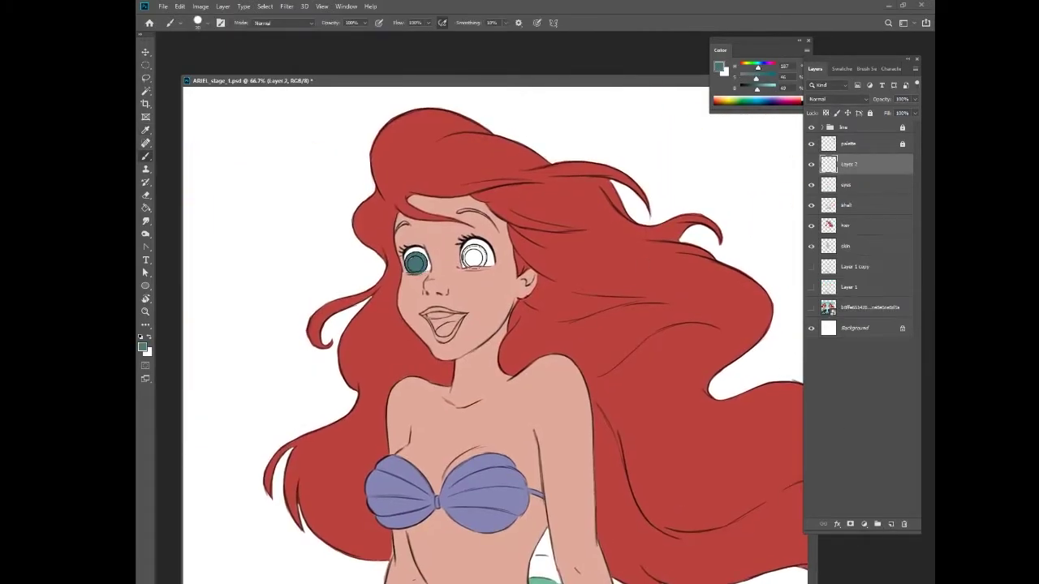
{"action": "left_click", "coordinate": [475, 257]}
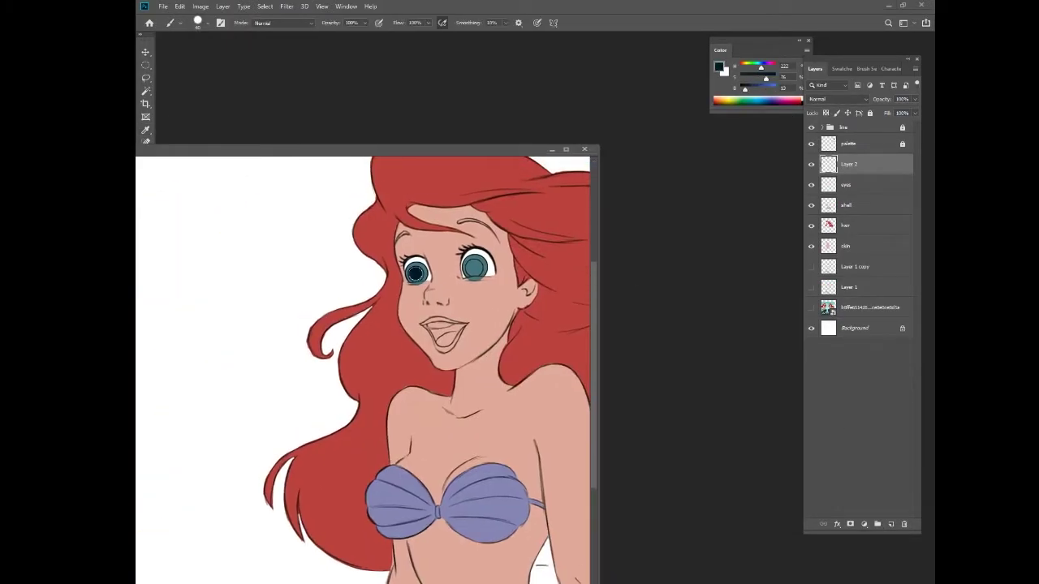
{"action": "left_click", "coordinate": [416, 270]}
{"action": "left_click", "coordinate": [475, 264]}
Step: Add white highlights to both pupils on a new layer above the line group
{"action": "key", "text": "e"}
{"action": "key", "text": "ctrl+shift+alt+n"}
{"action": "key", "text": "b"}
{"action": "left_click", "coordinate": [478, 266]}
{"action": "left_click", "coordinate": [417, 267]}
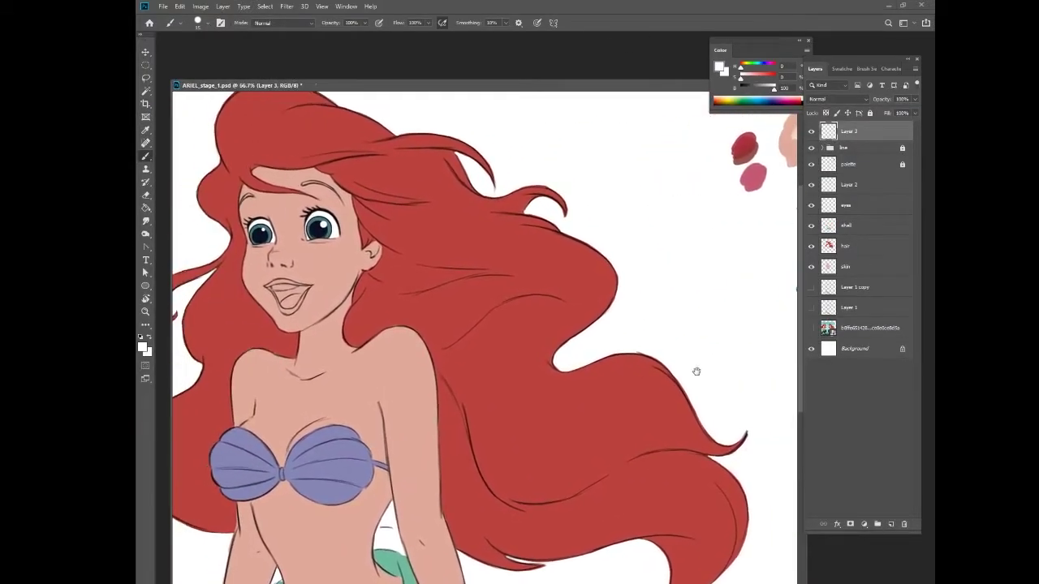
Step: Colour the mouth on a new layer, with crimson lips, a pink tongue, white teeth and a dark red interior
{"action": "key", "text": "b"}
{"action": "left_click_drag", "start_coordinate": [269, 282], "coordinate": [295, 281]}
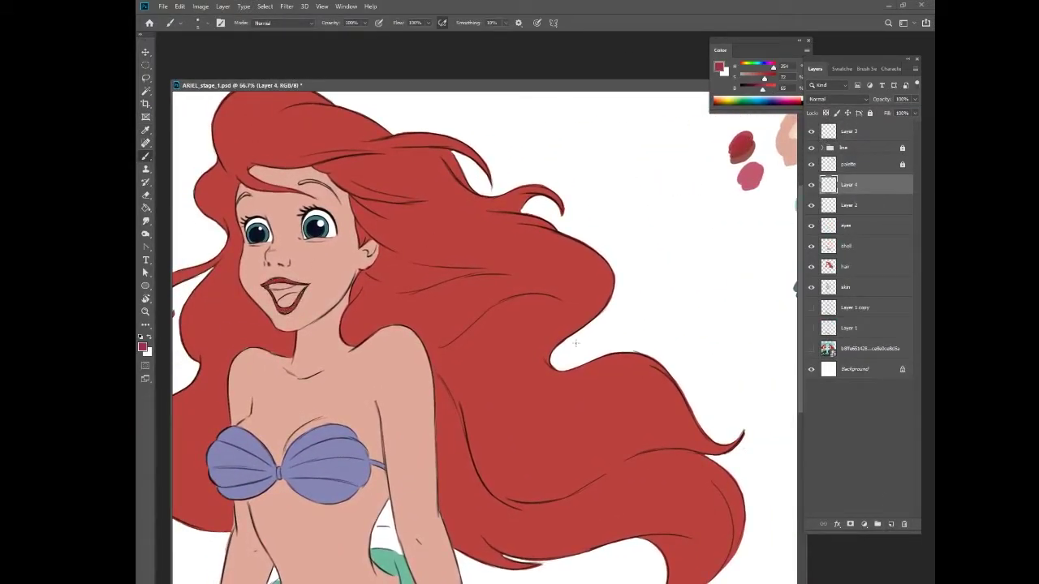
{"action": "left_click", "coordinate": [285, 299], "text": "alt"}
{"action": "left_click", "coordinate": [284, 286], "text": "alt"}
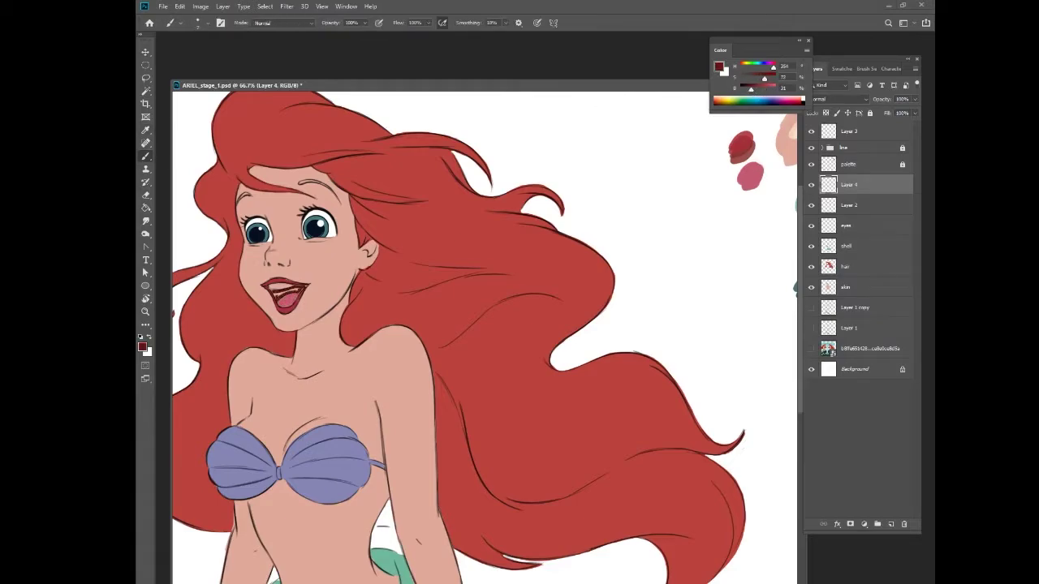
{"action": "left_click", "coordinate": [280, 286], "text": "alt"}
{"action": "left_click_drag", "start_coordinate": [269, 285], "coordinate": [302, 284]}
{"action": "left_click", "coordinate": [280, 292], "text": "alt"}
{"action": "key", "text": "ctrl+minus"}
{"action": "key", "text": "ctrl+minus"}
{"action": "key", "text": "ctrl+plus"}
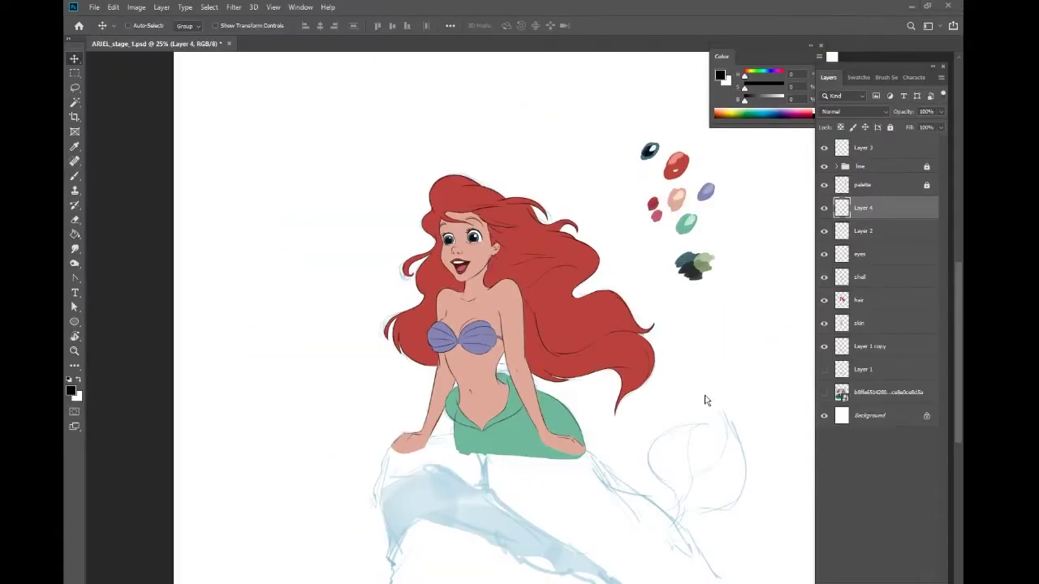
Step: Activate the blue sketch layer Layer 1 copy and set the brush colour to dark blue
{"action": "left_click", "coordinate": [429, 441], "text": "ctrl"}
{"action": "key", "text": "b"}
{"action": "left_click", "coordinate": [71, 391]}
{"action": "left_click_drag", "start_coordinate": [633, 487], "coordinate": [633, 406]}
{"action": "left_click", "coordinate": [733, 343]}
{"action": "right_click", "coordinate": [668, 346]}
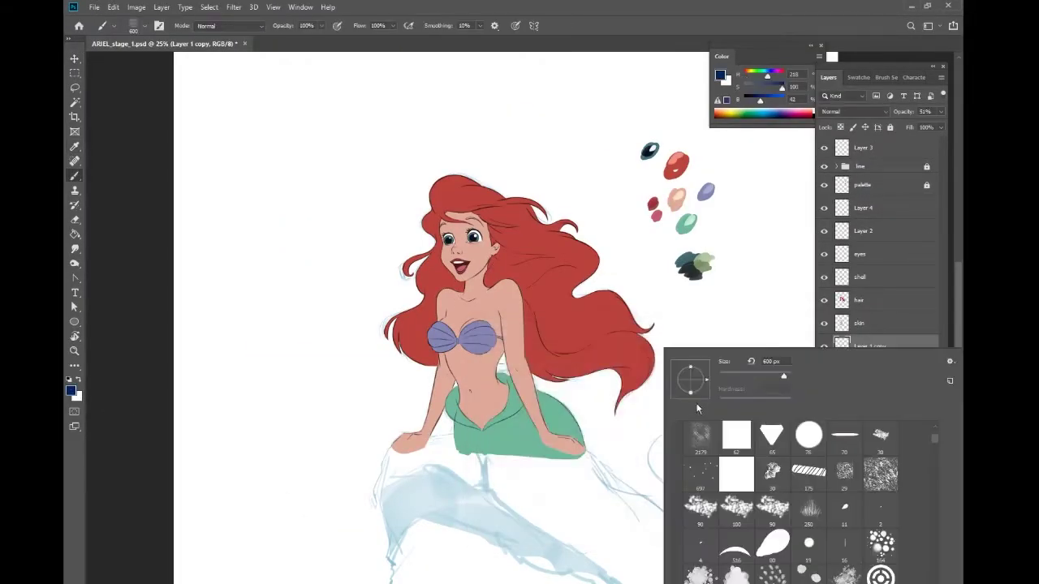
{"action": "key", "text": "Escape"}
Step: Erase the old tail fin sketch and redraw it with two curved lobes beside the rock
{"action": "key", "text": "e"}
{"action": "mouse_move", "coordinate": [659, 465]}
{"action": "left_mouse_down"}
{"action": "mouse_move", "coordinate": [730, 454]}
{"action": "mouse_move", "coordinate": [732, 414]}
{"action": "left_mouse_up"}
{"action": "key", "text": "b"}
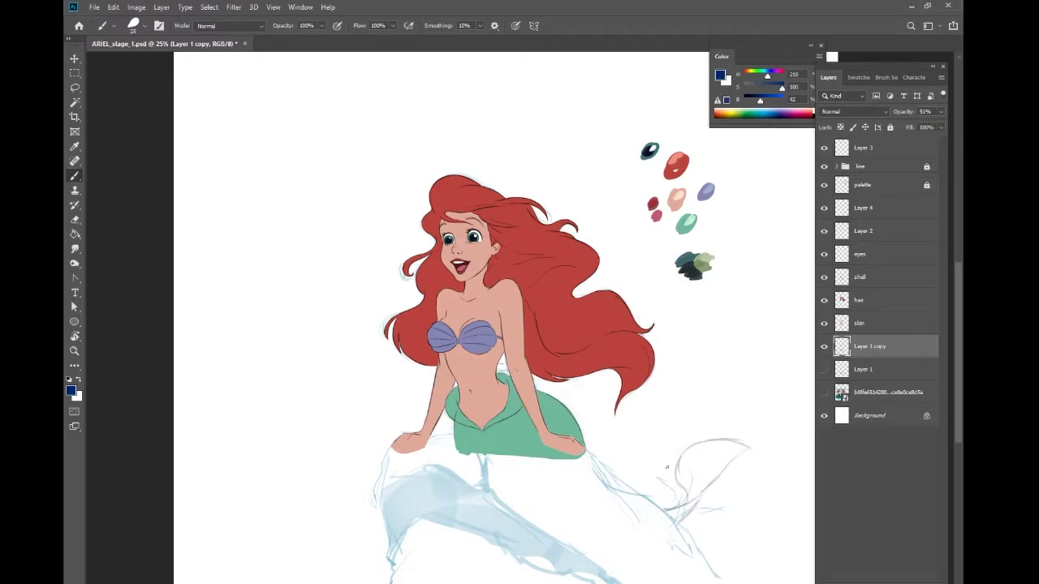
{"action": "left_click_drag", "start_coordinate": [711, 494], "coordinate": [712, 503]}
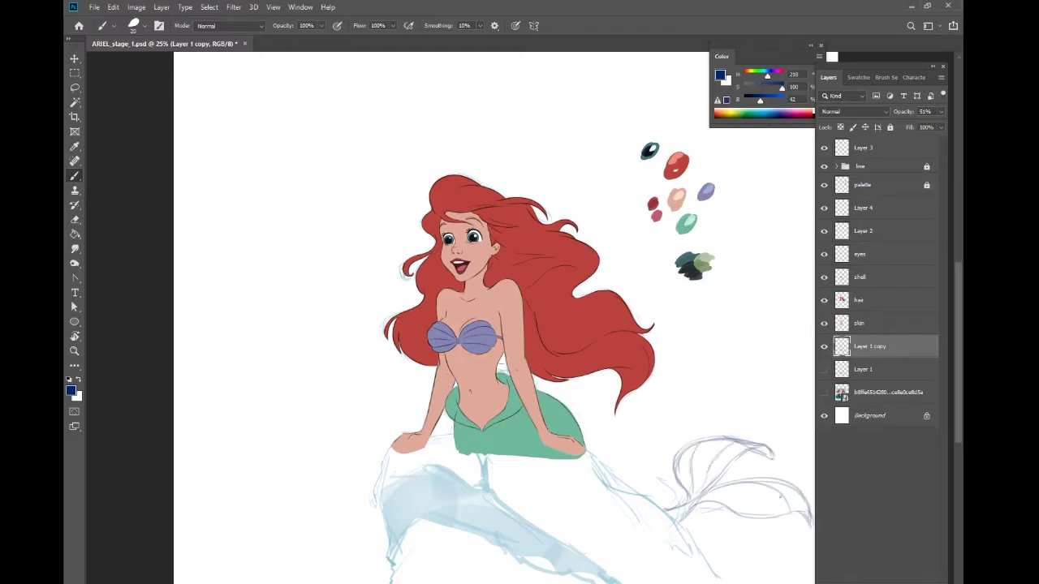
{"action": "left_click_drag", "start_coordinate": [780, 495], "coordinate": [703, 517]}
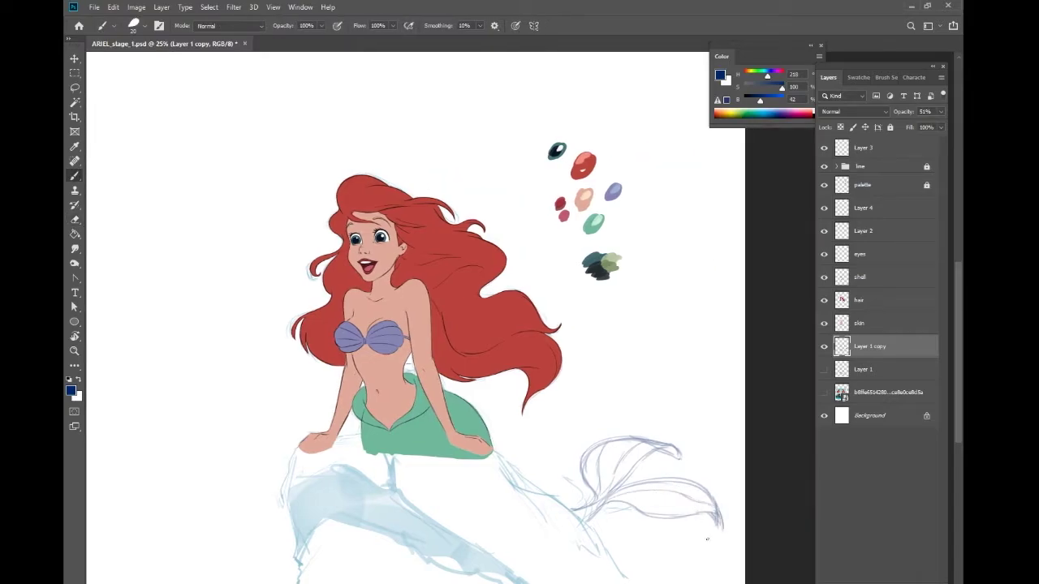
Step: Scale the tail fin sketch down slightly so it sits closer to the end of the rock
{"action": "key", "text": "ctrl+t"}
{"action": "left_click_drag", "start_coordinate": [723, 418], "coordinate": [711, 425]}
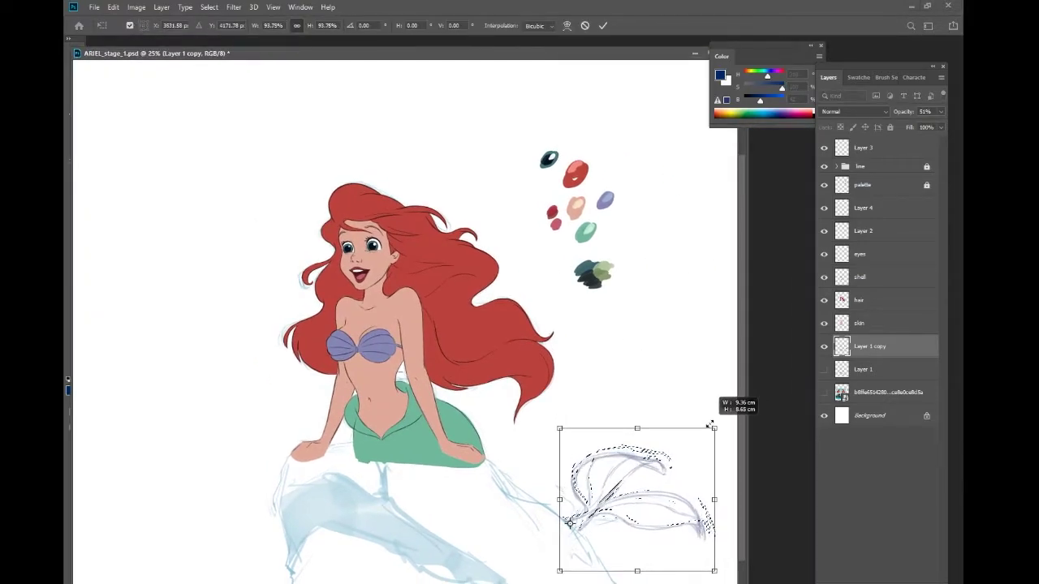
{"action": "key", "text": "Return"}
Step: Rename the upper layer in the line group as eyes and Layer 1 copy as rough, and lower the rough layer's opacity
{"action": "key", "text": "l"}
{"action": "left_click", "coordinate": [837, 166]}
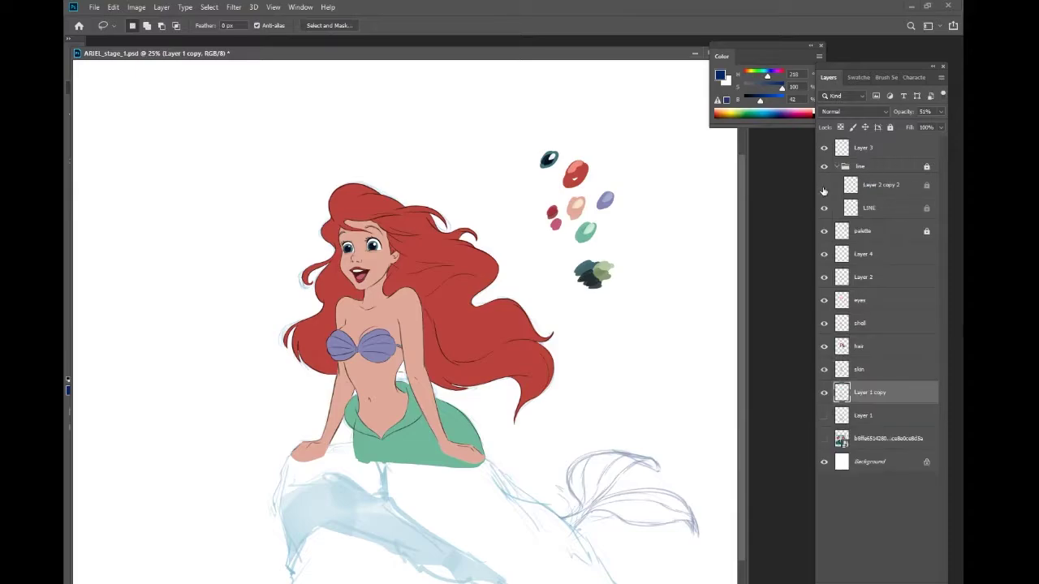
{"action": "double_click", "coordinate": [880, 185]}
{"action": "type", "text": "eyes"}
{"action": "key", "text": "Return"}
{"action": "double_click", "coordinate": [870, 392]}
{"action": "type", "text": "rough"}
{"action": "key", "text": "Return"}
{"action": "left_click", "coordinate": [941, 111]}
{"action": "left_click_drag", "start_coordinate": [915, 127], "coordinate": [901, 127]}
Step: Ink both tail fin lobes and their inner fold lines in black on the LINE layer, following the rough sketch
{"action": "left_click", "coordinate": [869, 208]}
{"action": "scroll", "coordinate": [475, 62], "scroll_direction": "up", "scroll_amount": 2}
{"action": "scroll", "coordinate": [617, 503], "scroll_direction": "up", "scroll_amount": 2}
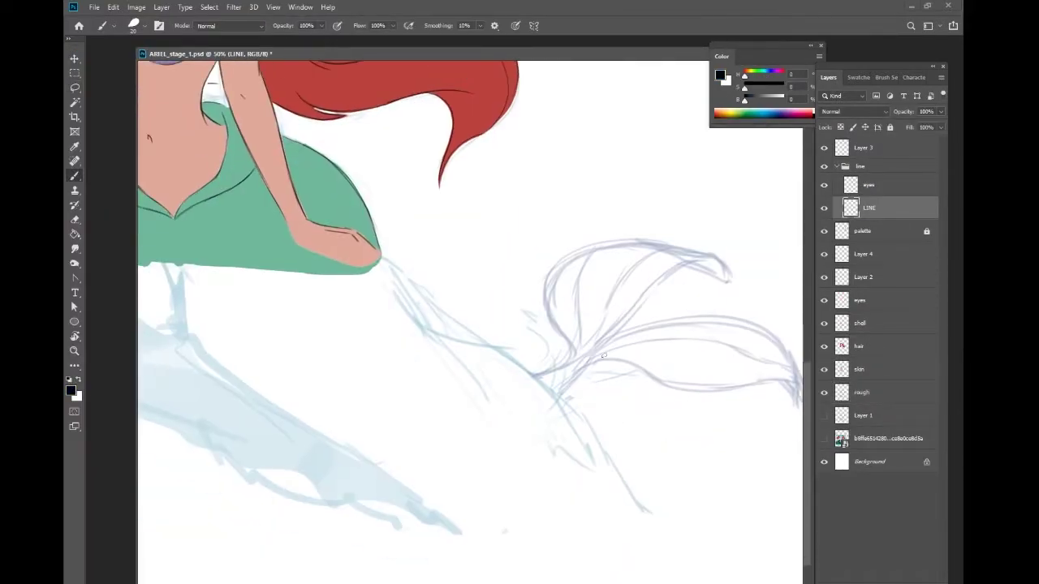
{"action": "key", "text": "r"}
{"action": "mouse_move", "coordinate": [750, 427]}
{"action": "left_mouse_down"}
{"action": "mouse_move", "coordinate": [722, 364]}
{"action": "mouse_move", "coordinate": [650, 309]}
{"action": "mouse_move", "coordinate": [465, 396]}
{"action": "left_mouse_up"}
{"action": "left_click_drag", "start_coordinate": [543, 202], "coordinate": [483, 422]}
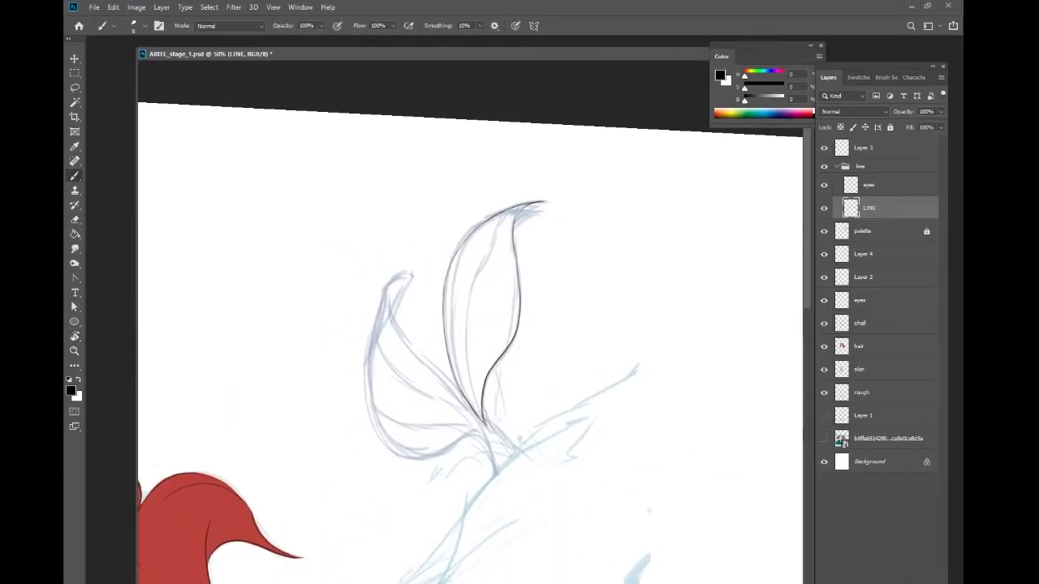
{"action": "mouse_move", "coordinate": [482, 261]}
{"action": "left_mouse_down"}
{"action": "mouse_move", "coordinate": [450, 393]}
{"action": "mouse_move", "coordinate": [411, 367]}
{"action": "left_mouse_up"}
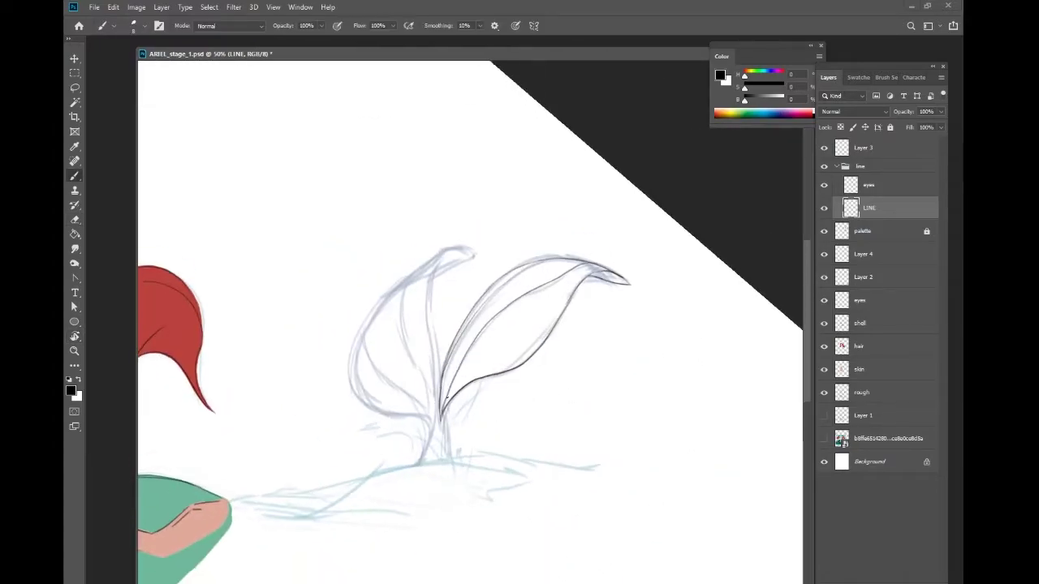
{"action": "left_click_drag", "start_coordinate": [445, 406], "coordinate": [419, 466]}
{"action": "mouse_move", "coordinate": [455, 381]}
{"action": "left_mouse_down"}
{"action": "mouse_move", "coordinate": [378, 281]}
{"action": "mouse_move", "coordinate": [454, 324]}
{"action": "mouse_move", "coordinate": [608, 295]}
{"action": "left_mouse_up"}
Step: Add a new layer below LINE in the line group and ink the rock's outline and cracks on it
{"action": "scroll", "coordinate": [608, 295], "scroll_direction": "down", "scroll_amount": 3}
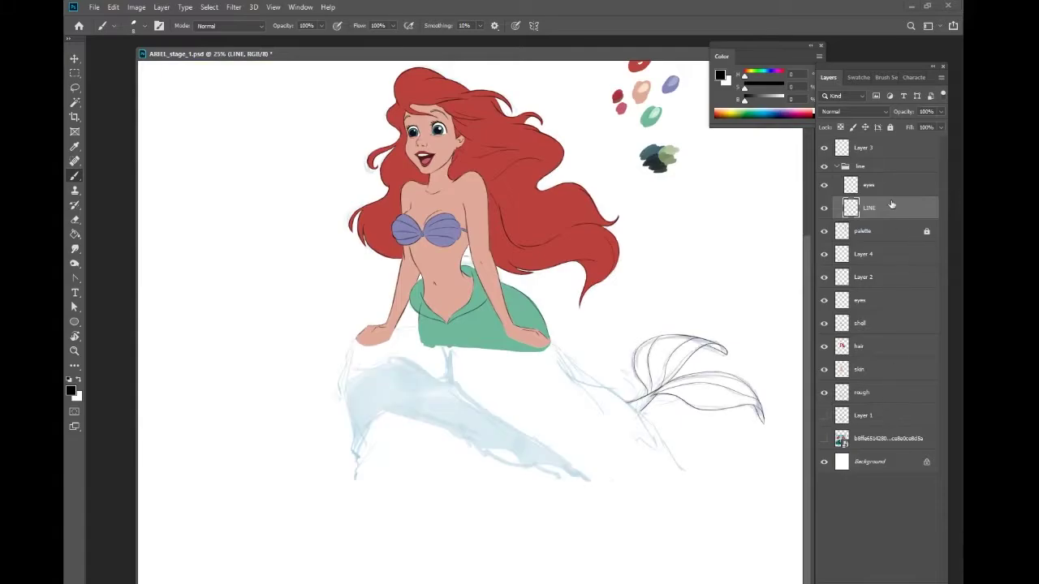
{"action": "key", "text": "ctrl+shift+alt+n"}
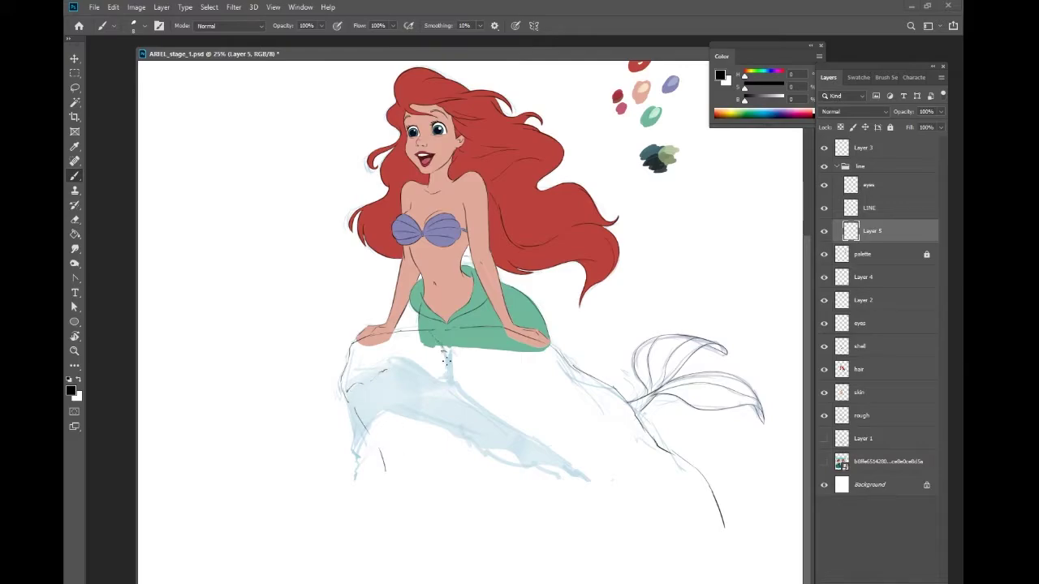
{"action": "left_click_drag", "start_coordinate": [422, 373], "coordinate": [572, 460]}
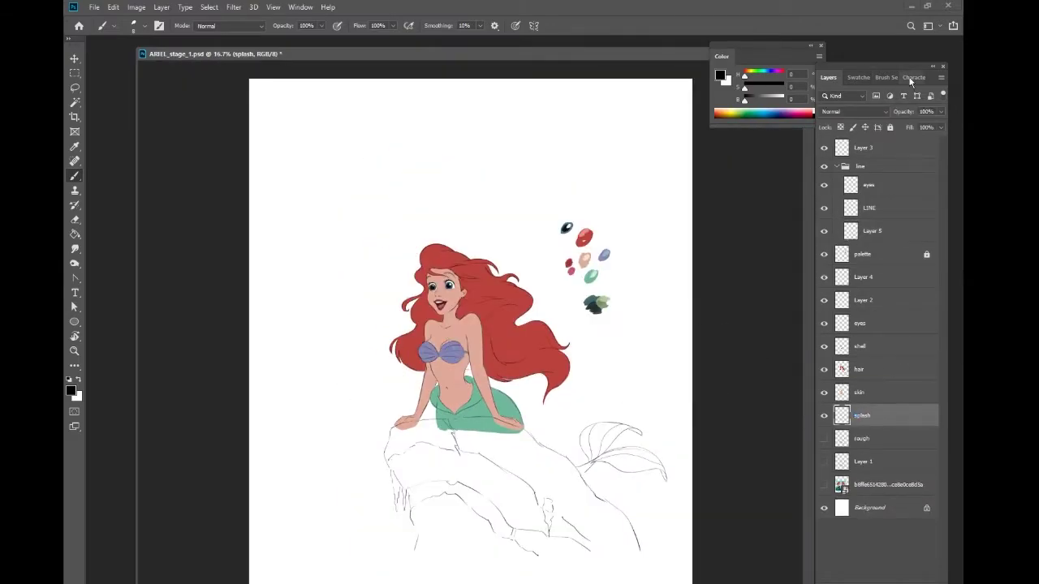
Step: Outline jagged water splashes around the mermaid in dark blue on the splash layer, with the palette layer hidden
{"action": "left_click", "coordinate": [859, 77]}
{"action": "left_click", "coordinate": [828, 98]}
{"action": "left_click", "coordinate": [828, 78]}
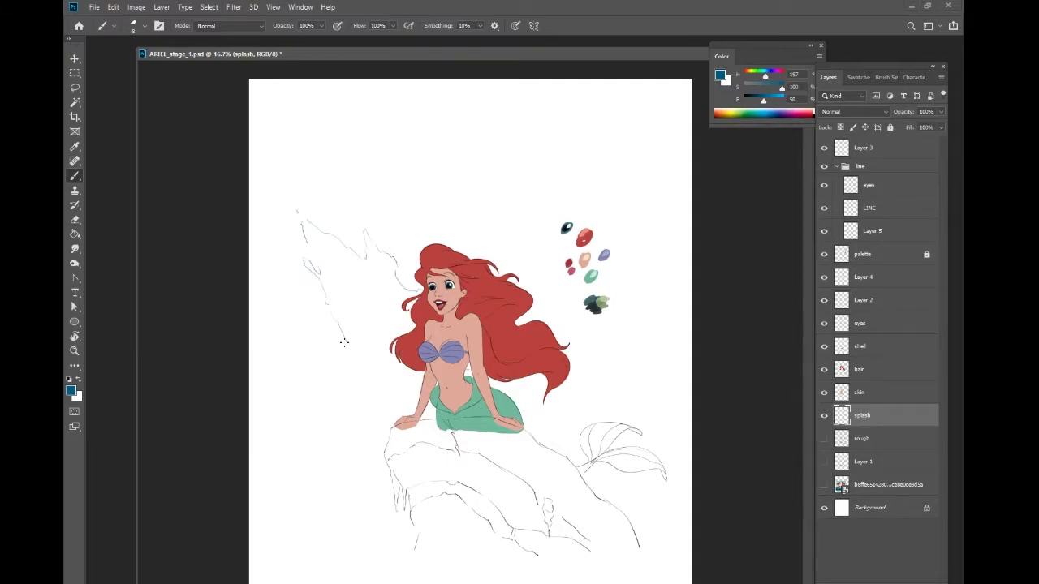
{"action": "left_click", "coordinate": [824, 255]}
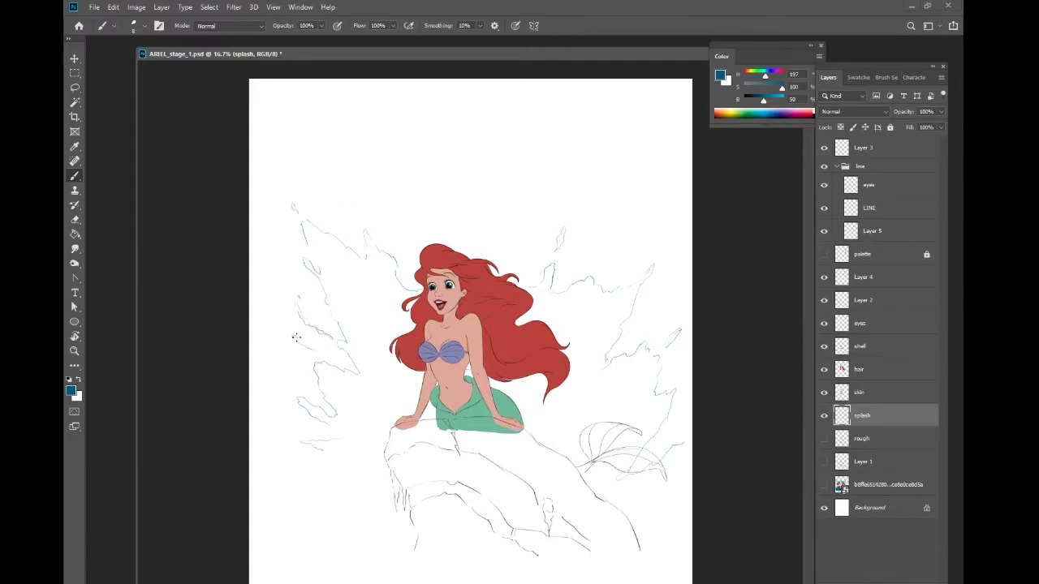
{"action": "left_click_drag", "start_coordinate": [346, 470], "coordinate": [271, 446]}
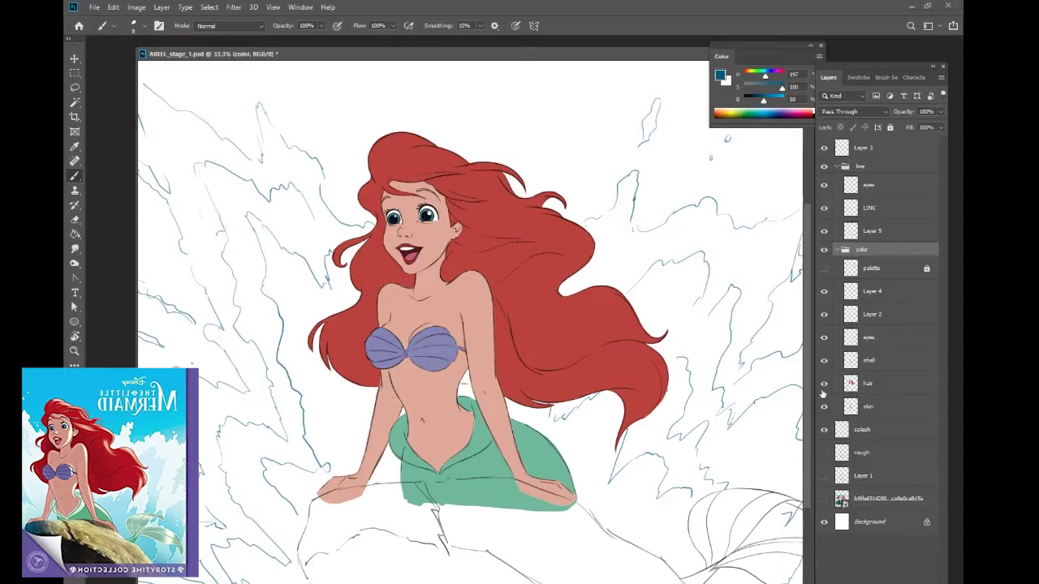
Step: Add a layer clipped to the hair layer, set it to Multiply and choose a soft round brush
{"action": "left_click", "coordinate": [869, 383]}
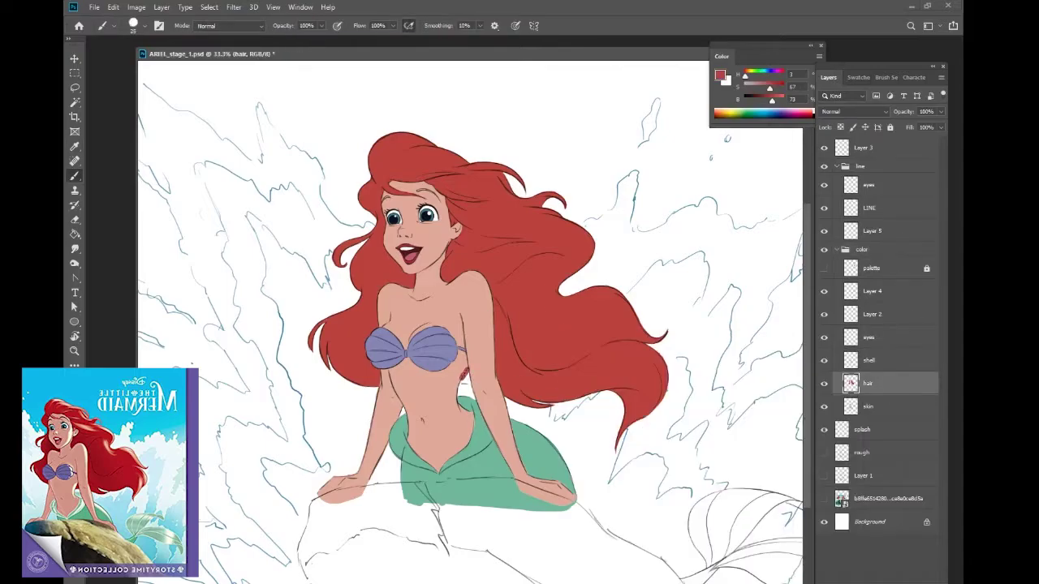
{"action": "key", "text": "ctrl+z"}
{"action": "key", "text": "bracketleft"}
{"action": "key", "text": "ctrl+shift+alt+n"}
{"action": "key", "text": "ctrl+alt+g"}
{"action": "key", "text": "shift+alt+m"}
{"action": "right_click", "coordinate": [515, 306]}
{"action": "key", "text": "Escape"}
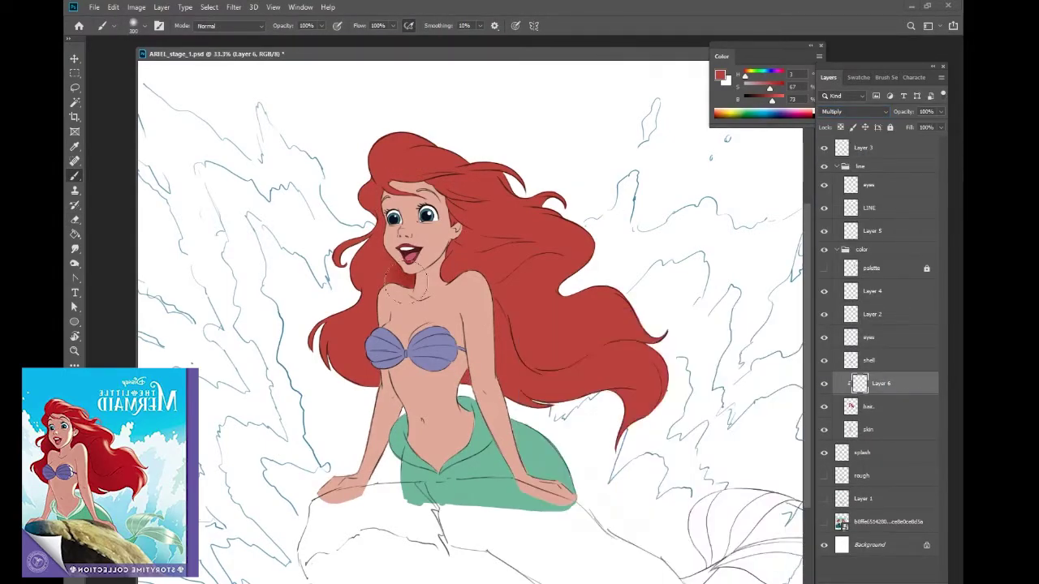
Step: Shade the hair with soft red shadows behind the shoulders, under the waves and along the top locks, varying the brush size
{"action": "left_click_drag", "start_coordinate": [489, 304], "coordinate": [552, 398]}
{"action": "left_click_drag", "start_coordinate": [568, 357], "coordinate": [625, 406]}
{"action": "left_click_drag", "start_coordinate": [357, 309], "coordinate": [369, 382]}
{"action": "key", "text": "bracketleft"}
{"action": "key", "text": "bracketleft"}
{"action": "mouse_move", "coordinate": [373, 186]}
{"action": "left_mouse_down"}
{"action": "mouse_move", "coordinate": [398, 280]}
{"action": "mouse_move", "coordinate": [463, 173]}
{"action": "mouse_move", "coordinate": [507, 236]}
{"action": "mouse_move", "coordinate": [585, 260]}
{"action": "left_mouse_up"}
{"action": "key", "text": "bracketright"}
{"action": "key", "text": "bracketright"}
{"action": "key", "text": "bracketright"}
{"action": "mouse_move", "coordinate": [560, 300]}
{"action": "left_mouse_down"}
{"action": "mouse_move", "coordinate": [528, 365]}
{"action": "mouse_move", "coordinate": [658, 361]}
{"action": "left_mouse_up"}
{"action": "left_click_drag", "start_coordinate": [455, 232], "coordinate": [520, 255]}
{"action": "left_click_drag", "start_coordinate": [447, 194], "coordinate": [539, 247]}
{"action": "key", "text": "bracketleft"}
{"action": "key", "text": "bracketleft"}
{"action": "mouse_move", "coordinate": [463, 162]}
{"action": "left_mouse_down"}
{"action": "mouse_move", "coordinate": [373, 162]}
{"action": "mouse_move", "coordinate": [377, 203]}
{"action": "left_mouse_up"}
Step: Clean up the flat skin and hair colours around the neck, shoulders and arm with the hair shading temporarily hidden
{"action": "left_click", "coordinate": [824, 383]}
{"action": "left_click", "coordinate": [889, 429]}
{"action": "key", "text": "ctrl+plus"}
{"action": "key", "text": "ctrl+plus"}
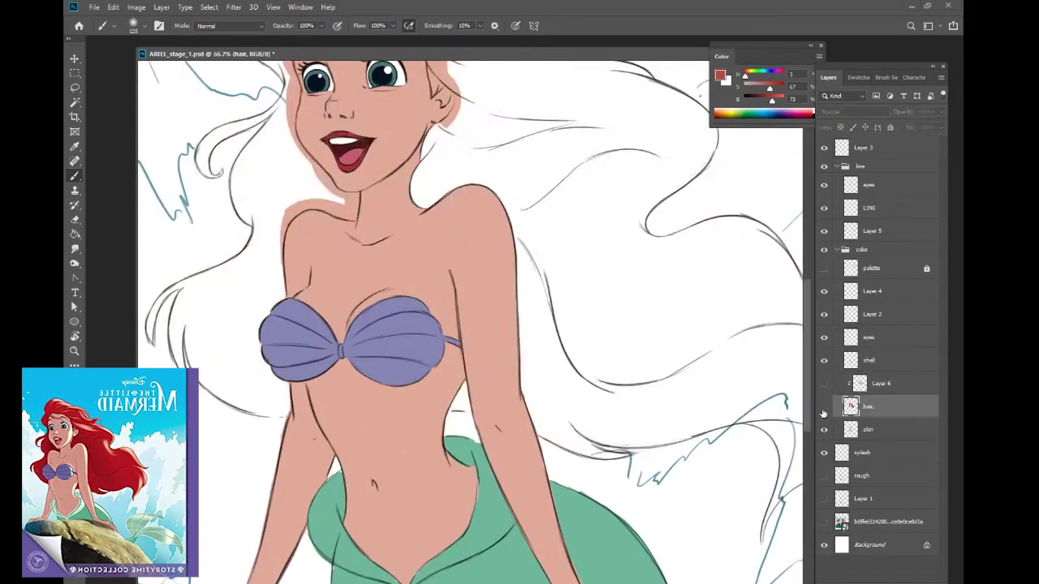
{"action": "key", "text": "e"}
{"action": "key", "text": "alt+bracketright"}
{"action": "key", "text": "b"}
{"action": "left_click", "coordinate": [824, 384]}
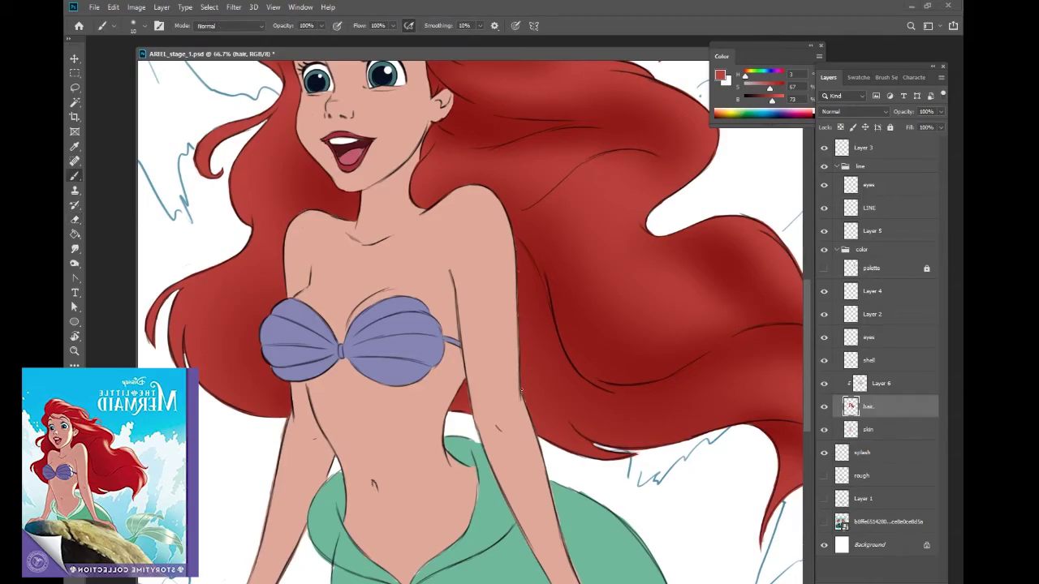
Step: Rename the hair shading layer as shadow and set the clipped hilite layer above it to Color Dodge
{"action": "key", "text": "ctrl+minus"}
{"action": "key", "text": "ctrl+minus"}
{"action": "left_click", "coordinate": [884, 388]}
{"action": "double_click", "coordinate": [883, 384]}
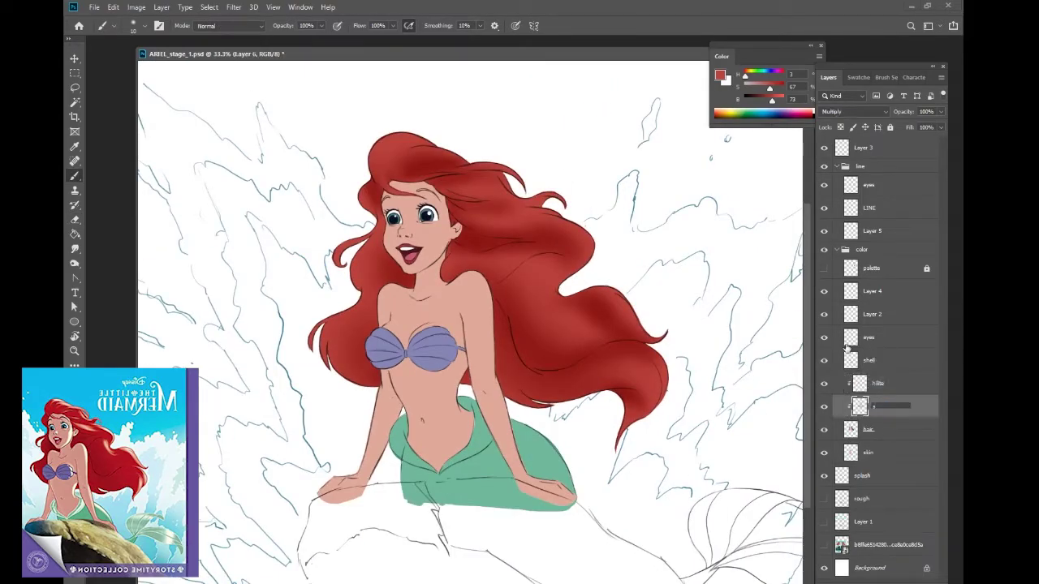
{"action": "type", "text": "shadow"}
{"action": "left_click", "coordinate": [881, 383]}
{"action": "left_click", "coordinate": [852, 111]}
{"action": "left_click", "coordinate": [852, 213]}
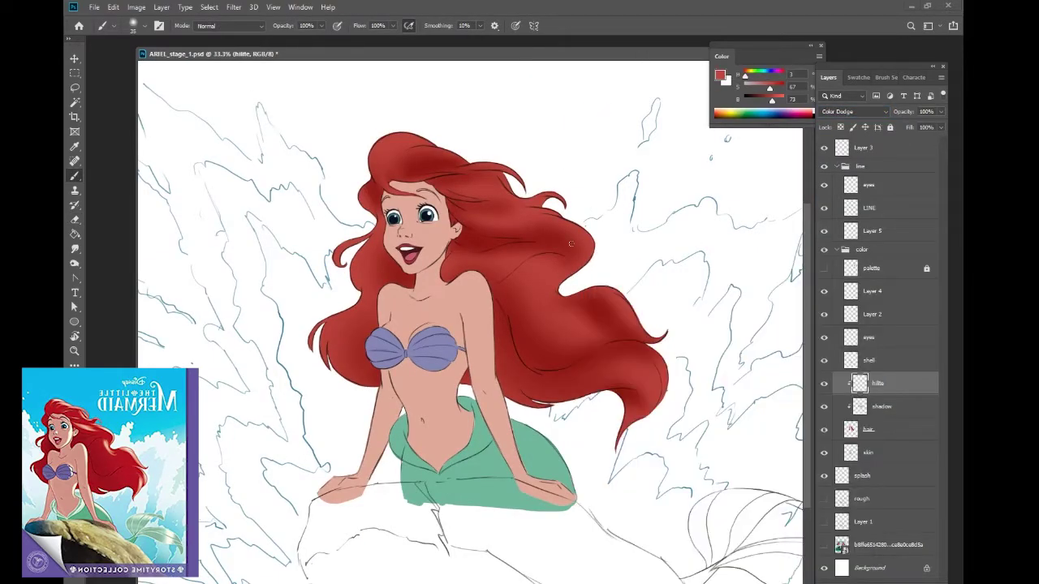
Step: Paint bright red highlights on the crown, locks and lower waves of the hair inside freehand lasso selections
{"action": "key", "text": "l"}
{"action": "mouse_move", "coordinate": [367, 127]}
{"action": "left_mouse_down"}
{"action": "mouse_move", "coordinate": [402, 119]}
{"action": "mouse_move", "coordinate": [442, 140]}
{"action": "mouse_move", "coordinate": [404, 162]}
{"action": "mouse_move", "coordinate": [471, 162]}
{"action": "left_mouse_up"}
{"action": "key", "text": "b"}
{"action": "mouse_move", "coordinate": [390, 140]}
{"action": "left_mouse_down"}
{"action": "mouse_move", "coordinate": [470, 158]}
{"action": "mouse_move", "coordinate": [417, 149]}
{"action": "left_mouse_up"}
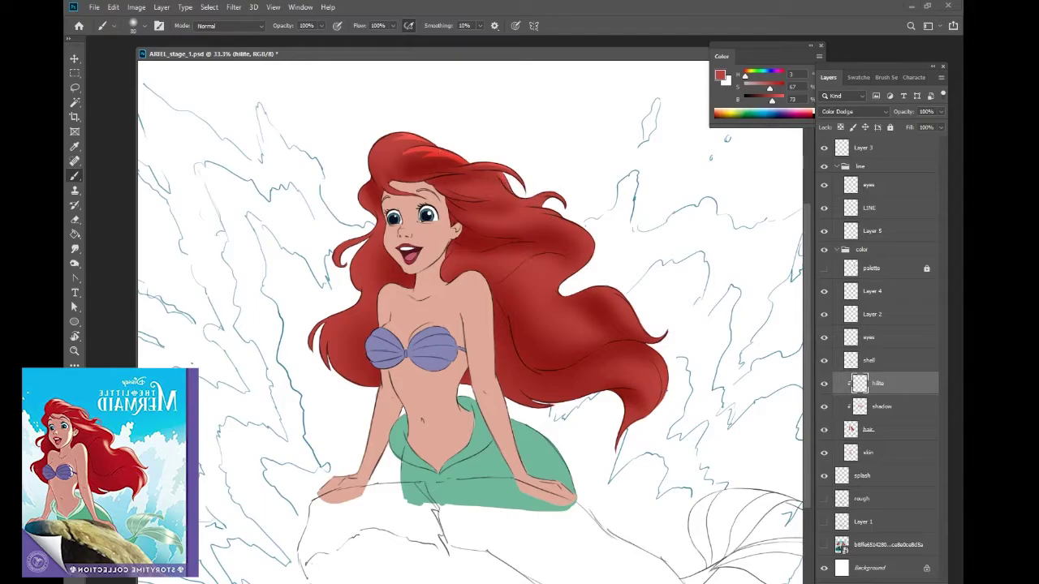
{"action": "key", "text": "l"}
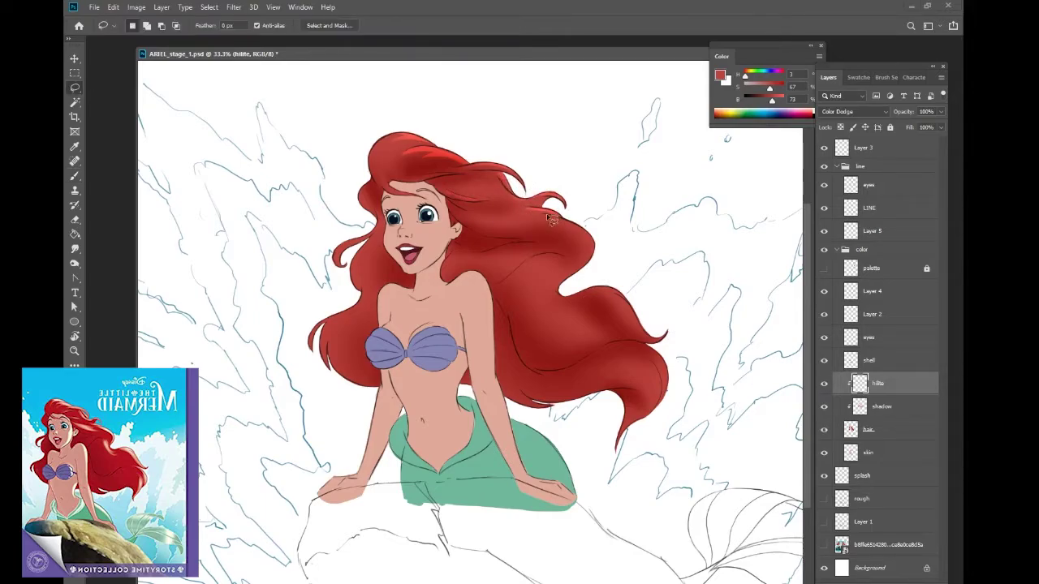
{"action": "key", "text": "b"}
{"action": "key", "text": "l"}
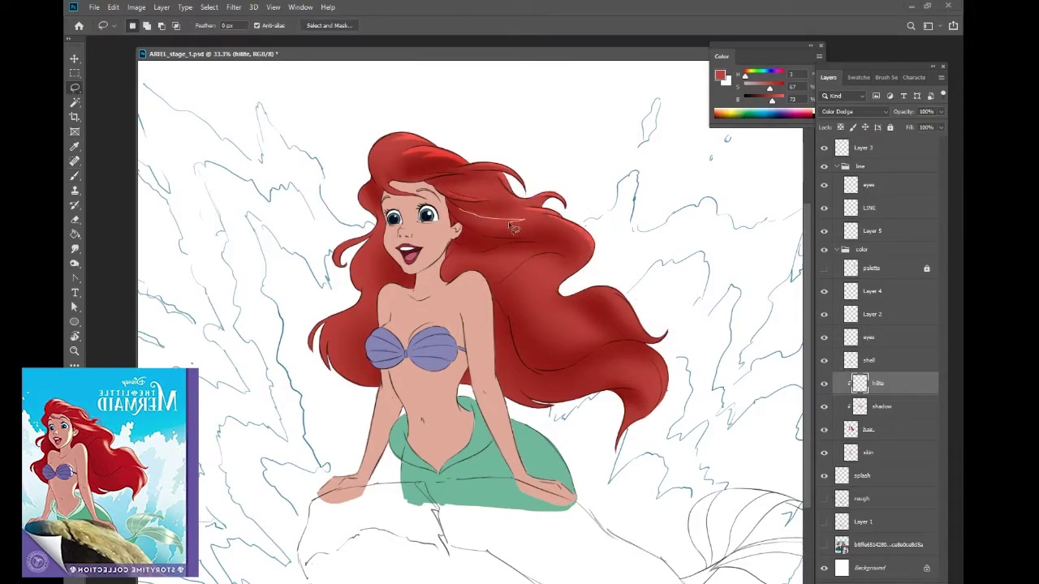
{"action": "key", "text": "b"}
{"action": "key", "text": "l"}
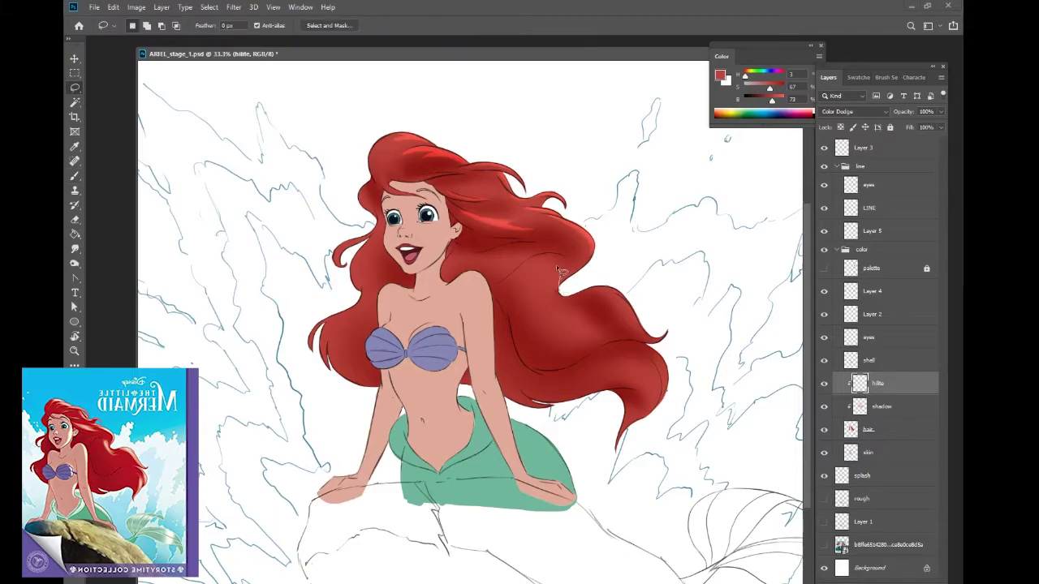
{"action": "key", "text": "b"}
{"action": "key", "text": "l"}
{"action": "mouse_move", "coordinate": [554, 280]}
{"action": "left_mouse_down"}
{"action": "mouse_move", "coordinate": [578, 307]}
{"action": "mouse_move", "coordinate": [690, 325]}
{"action": "mouse_move", "coordinate": [641, 329]}
{"action": "left_mouse_up"}
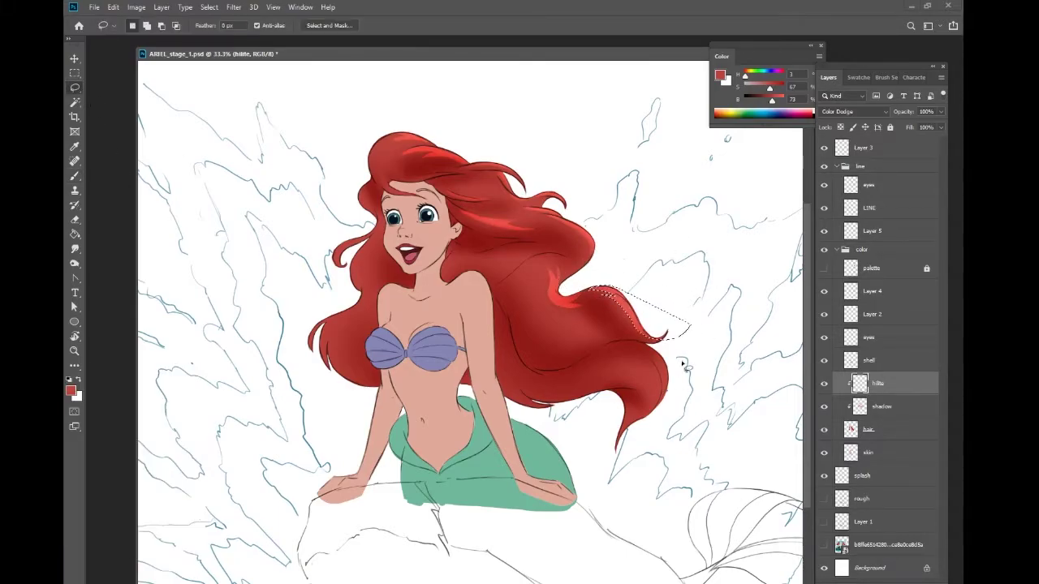
{"action": "key", "text": "ctrl+d"}
{"action": "key", "text": "b"}
{"action": "left_click_drag", "start_coordinate": [659, 375], "coordinate": [650, 422]}
Step: Soften the hair highlights with a Gaussian Blur
{"action": "left_click", "coordinate": [235, 10]}
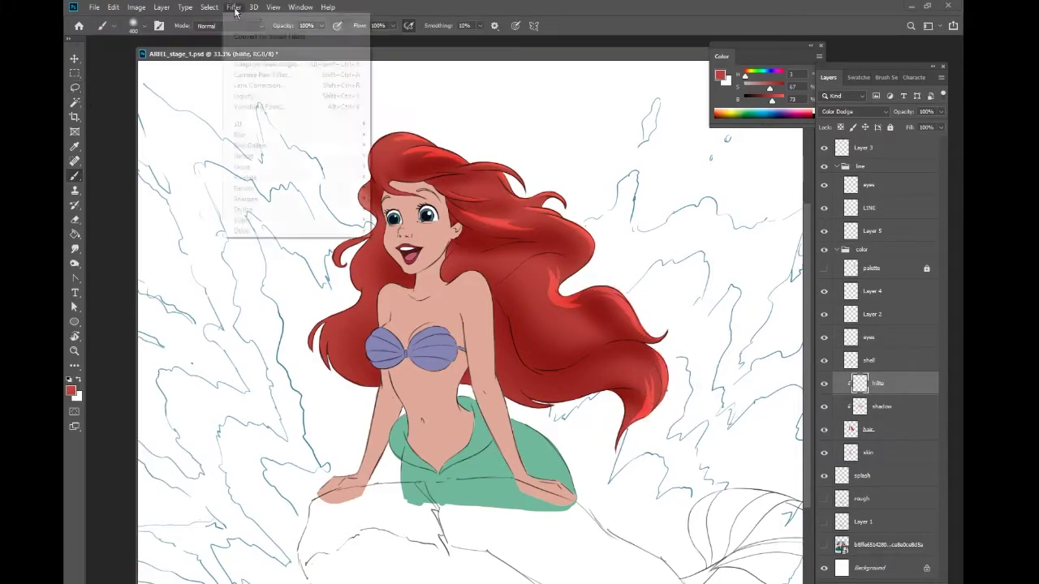
{"action": "left_click", "coordinate": [256, 26]}
{"action": "left_click", "coordinate": [868, 382]}
{"action": "key", "text": "ctrl+l"}
{"action": "key", "text": "Return"}
{"action": "key", "text": "b"}
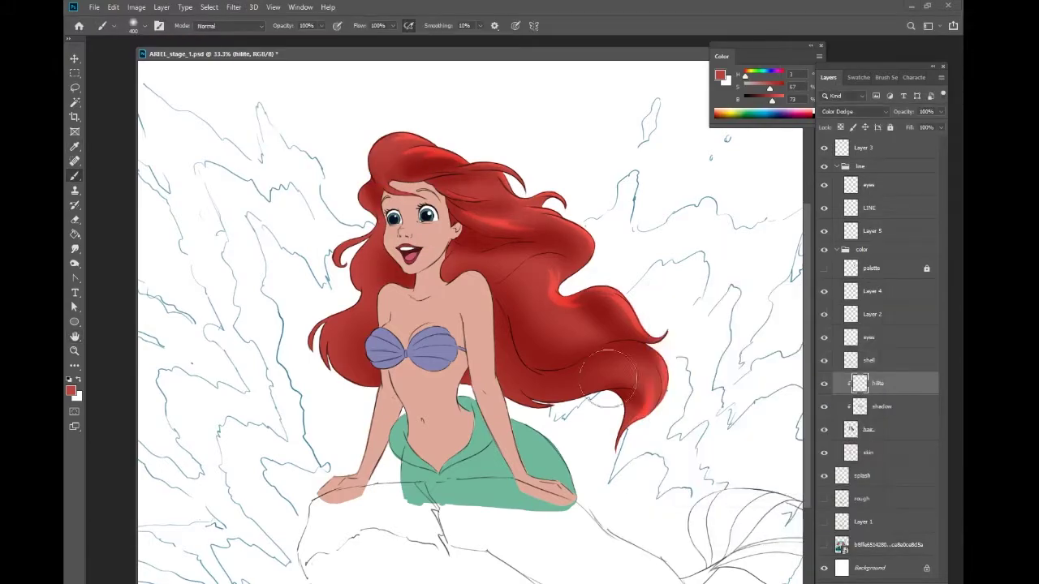
Step: Add a layer named hilite above the skin layer and clip it to the skin
{"action": "key", "text": "bracketleft"}
{"action": "key", "text": "bracketleft"}
{"action": "left_click", "coordinate": [885, 452]}
{"action": "double_click", "coordinate": [872, 453]}
{"action": "type", "text": "hilite"}
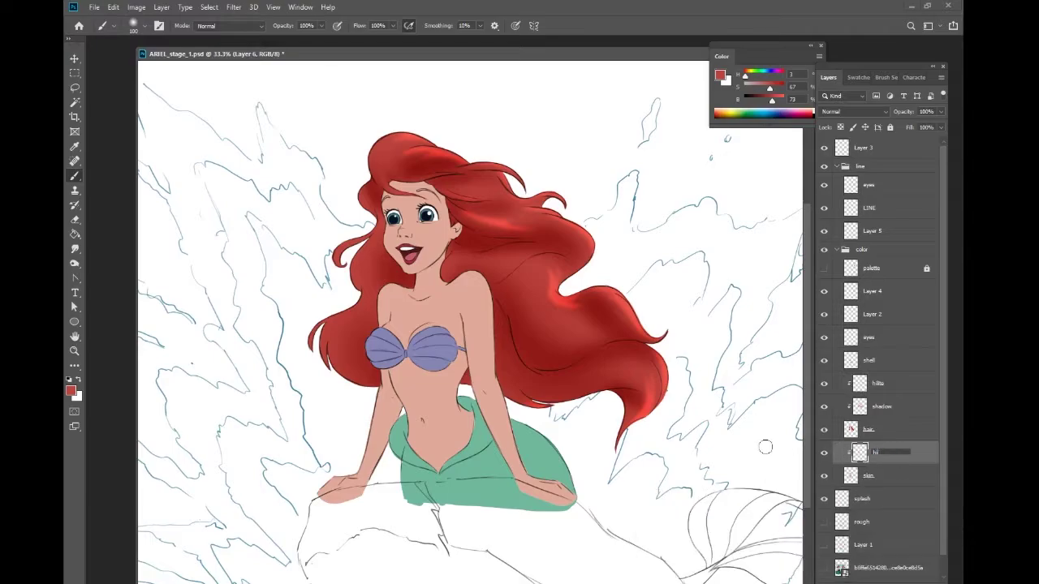
{"action": "key", "text": "Return"}
{"action": "key", "text": "ctrl+alt+g"}
Step: Paint lassoed highlights along the cheek and shoulder in the skin colour and set the skin hilite layer to Color Dodge
{"action": "key", "text": "l"}
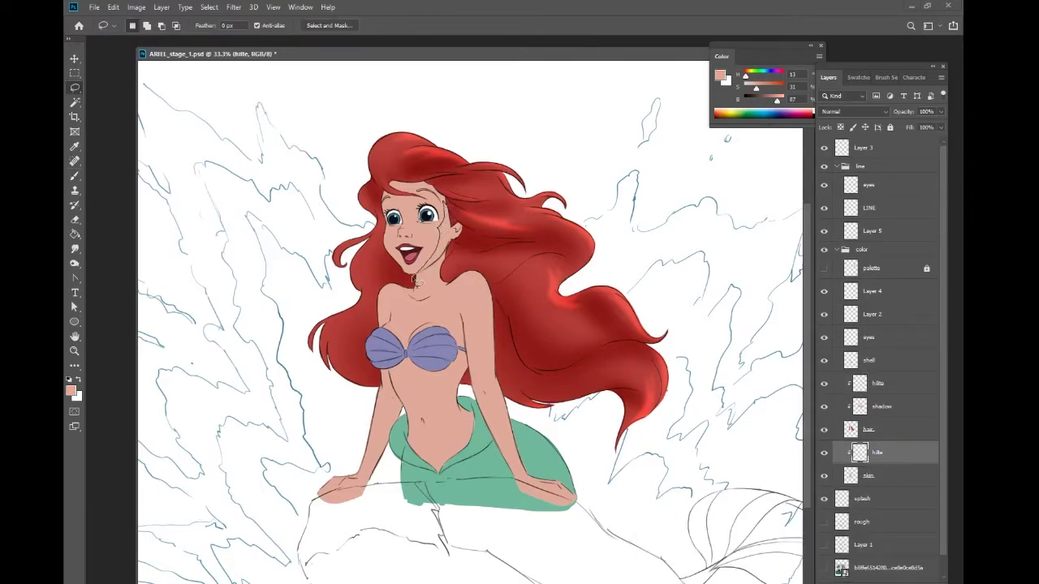
{"action": "key", "text": "ctrl+d"}
{"action": "left_click", "coordinate": [852, 112]}
{"action": "left_click", "coordinate": [853, 216]}
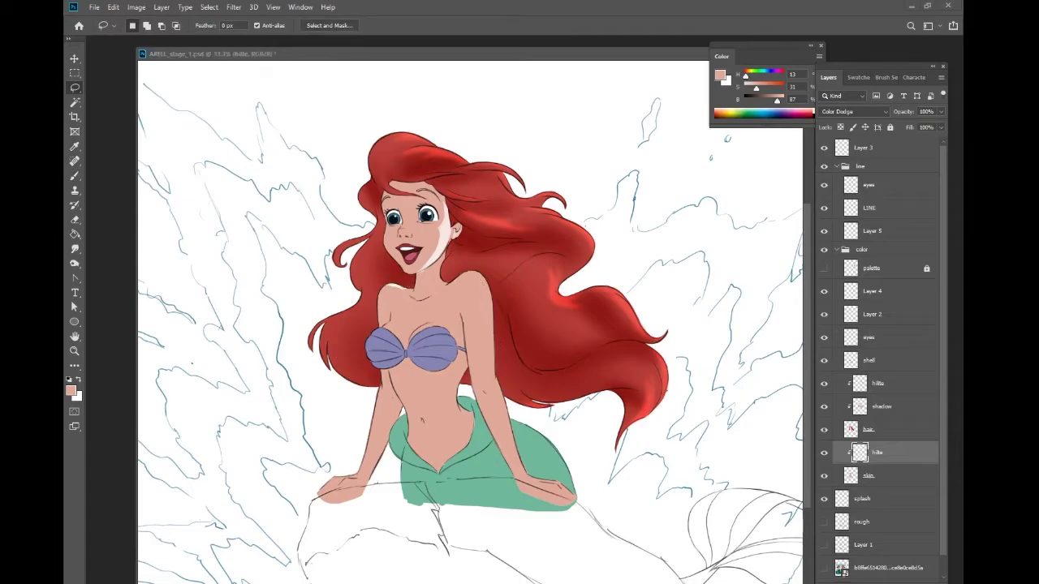
Step: Paint skin highlights along both arms, the waist and the nose, using lasso selections to keep their edges crisp
{"action": "key", "text": "b"}
{"action": "mouse_move", "coordinate": [488, 280]}
{"action": "left_mouse_down"}
{"action": "mouse_move", "coordinate": [492, 365]}
{"action": "mouse_move", "coordinate": [455, 412]}
{"action": "left_mouse_up"}
{"action": "key", "text": "l"}
{"action": "key", "text": "b"}
{"action": "left_click_drag", "start_coordinate": [459, 377], "coordinate": [461, 389]}
{"action": "key", "text": "l"}
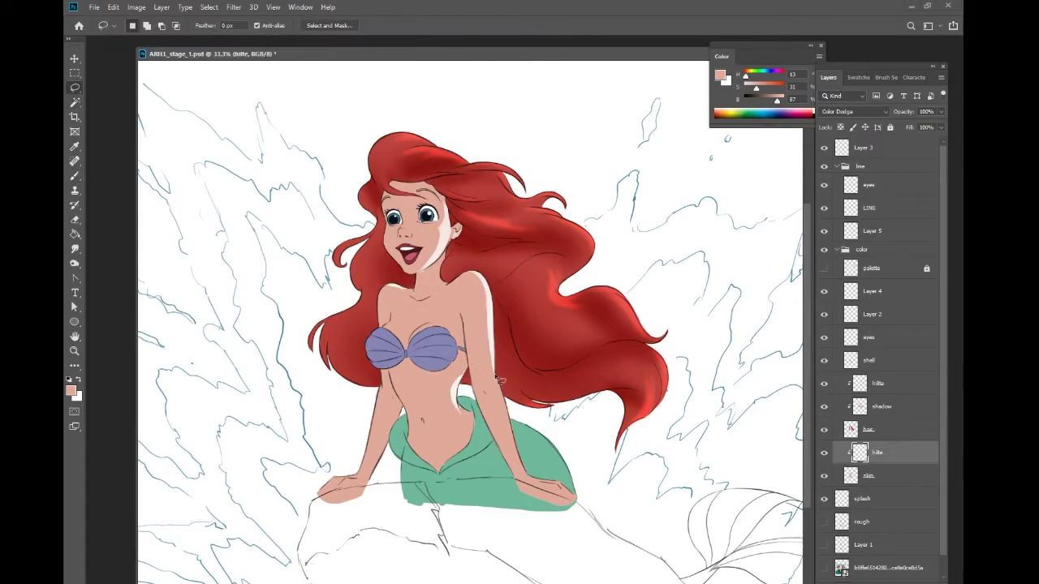
{"action": "key", "text": "b"}
{"action": "mouse_move", "coordinate": [391, 442]}
{"action": "left_mouse_down"}
{"action": "mouse_move", "coordinate": [380, 479]}
{"action": "mouse_move", "coordinate": [382, 463]}
{"action": "left_mouse_up"}
{"action": "key", "text": "l"}
{"action": "key", "text": "b"}
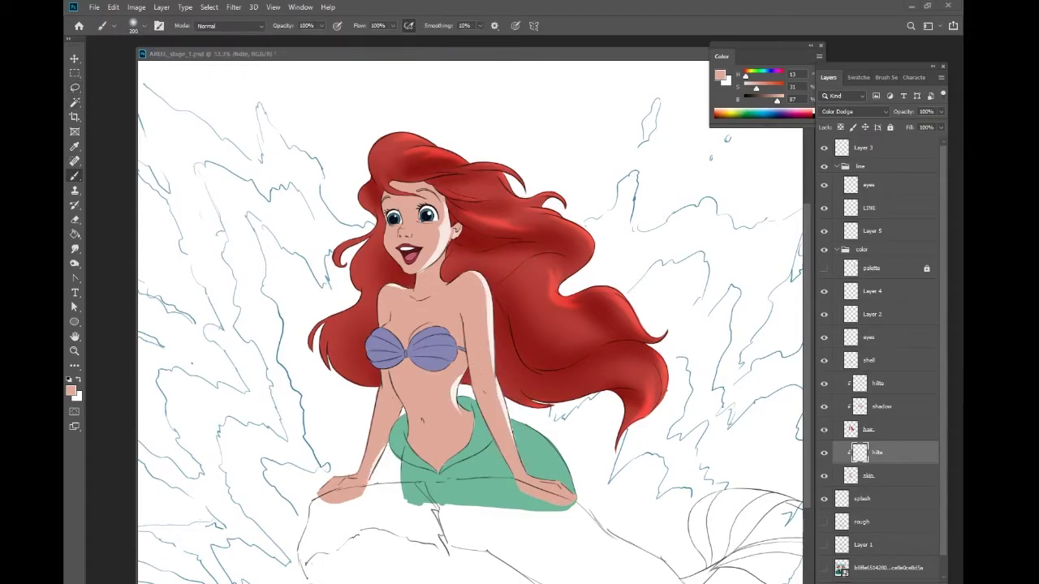
{"action": "key", "text": "l"}
{"action": "mouse_move", "coordinate": [410, 227]}
{"action": "left_mouse_down"}
{"action": "mouse_move", "coordinate": [404, 252]}
{"action": "mouse_move", "coordinate": [410, 230]}
{"action": "left_mouse_up"}
{"action": "key", "text": "b"}
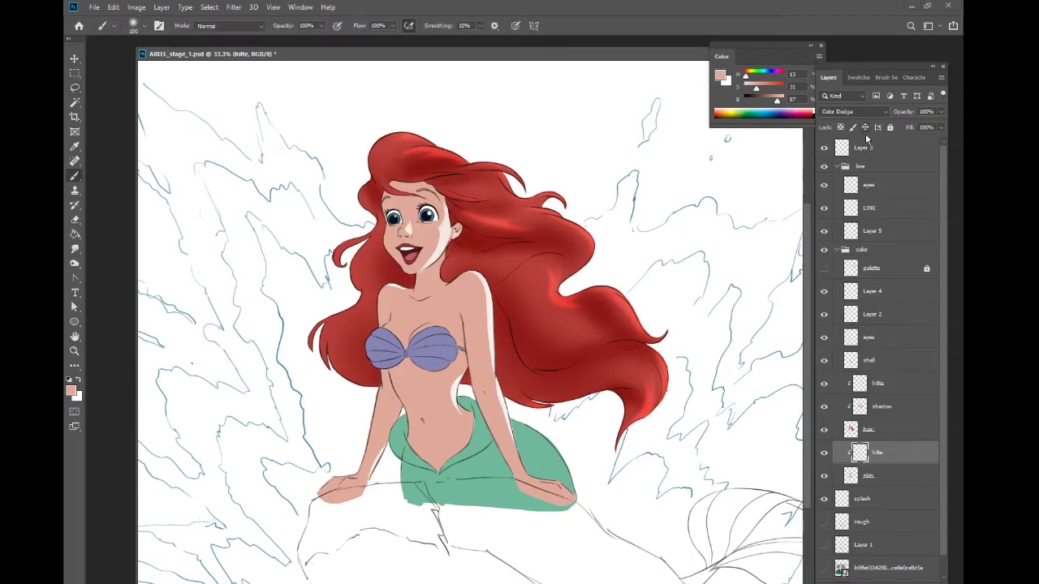
Step: Compare other blend modes for the skin highlights, keep Color Dodge, and apply a Gaussian Blur with a 4-pixel radius
{"action": "left_click", "coordinate": [854, 111]}
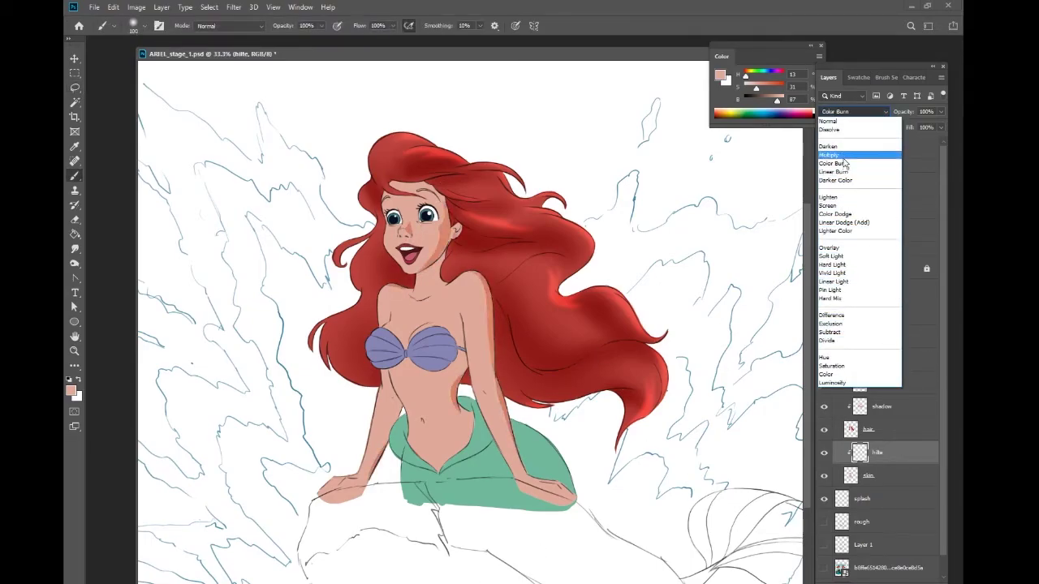
{"action": "left_click", "coordinate": [835, 213]}
{"action": "key", "text": "e"}
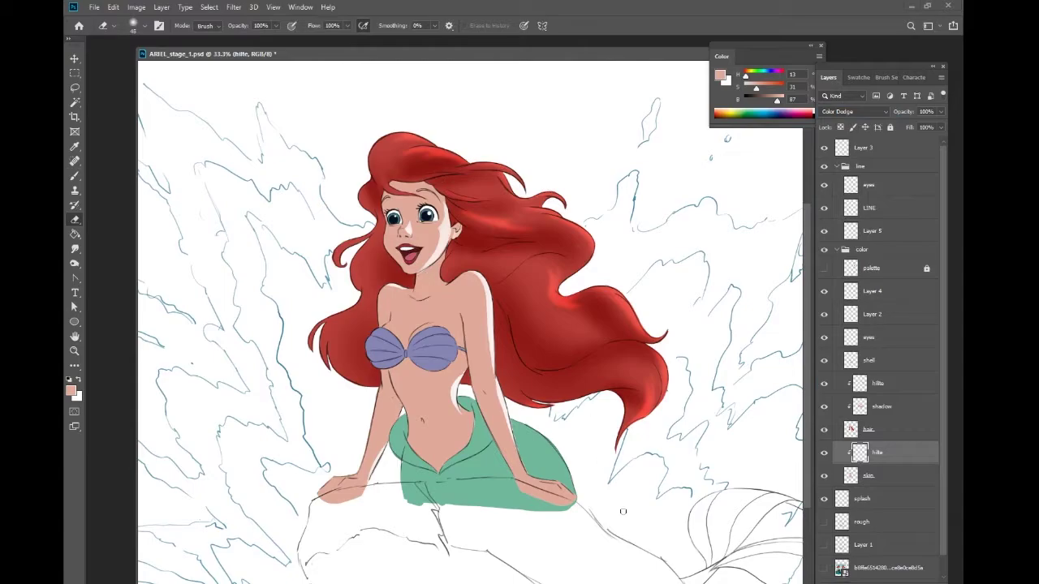
{"action": "left_click", "coordinate": [233, 7]}
{"action": "left_click", "coordinate": [259, 21]}
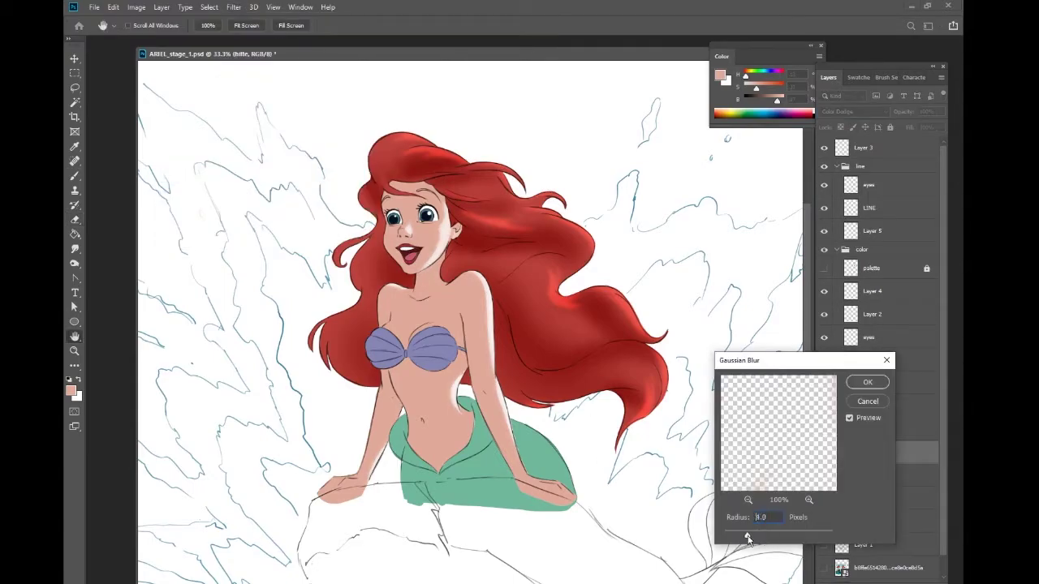
{"action": "left_click", "coordinate": [868, 382]}
Step: Reduce the skin hilite layer's opacity to 86%
{"action": "key", "text": "ctrl+minus"}
{"action": "key", "text": "ctrl+minus"}
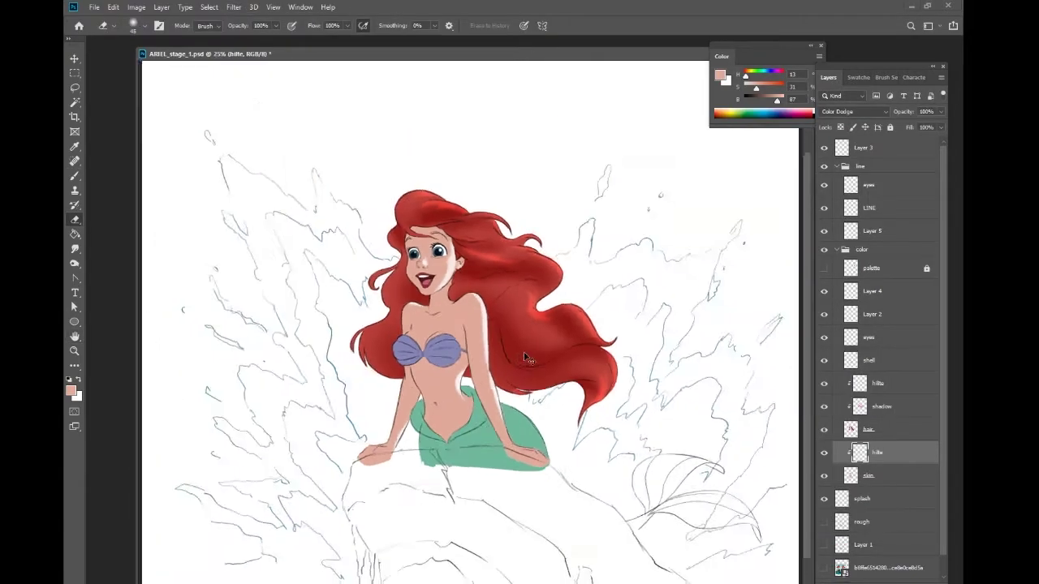
{"action": "left_click", "coordinate": [940, 111]}
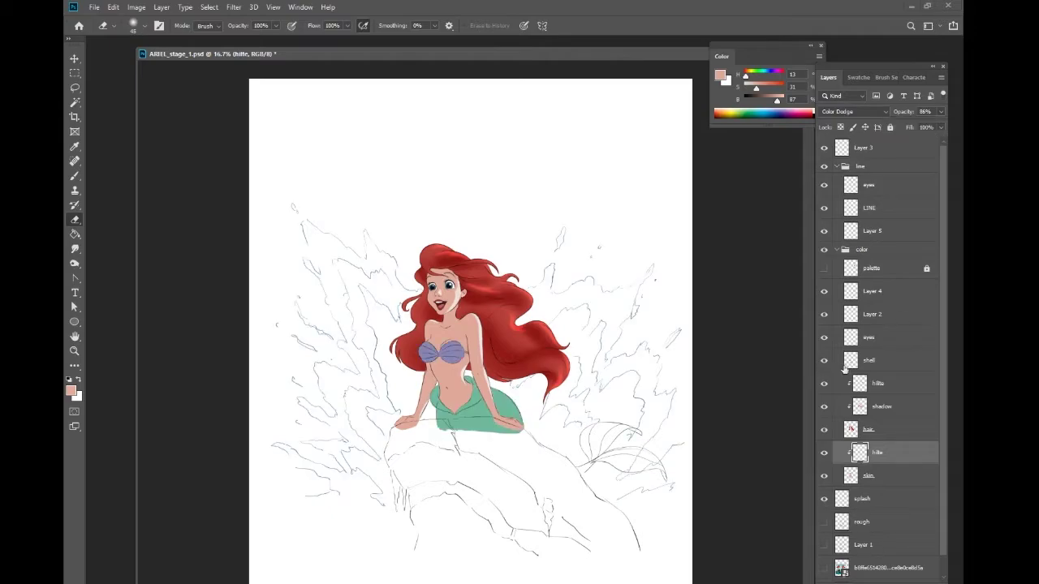
Step: Add a clipped Color Dodge layer above the shell layer and paint a lassoed highlight in the shell's purple along the outer shell edge
{"action": "left_click", "coordinate": [868, 360]}
{"action": "key", "text": "ctrl+plus"}
{"action": "key", "text": "ctrl+plus"}
{"action": "key", "text": "ctrl+plus"}
{"action": "key", "text": "ctrl+plus"}
{"action": "key", "text": "ctrl+shift+alt+n"}
{"action": "key", "text": "i"}
{"action": "left_click", "coordinate": [425, 319]}
{"action": "key", "text": "l"}
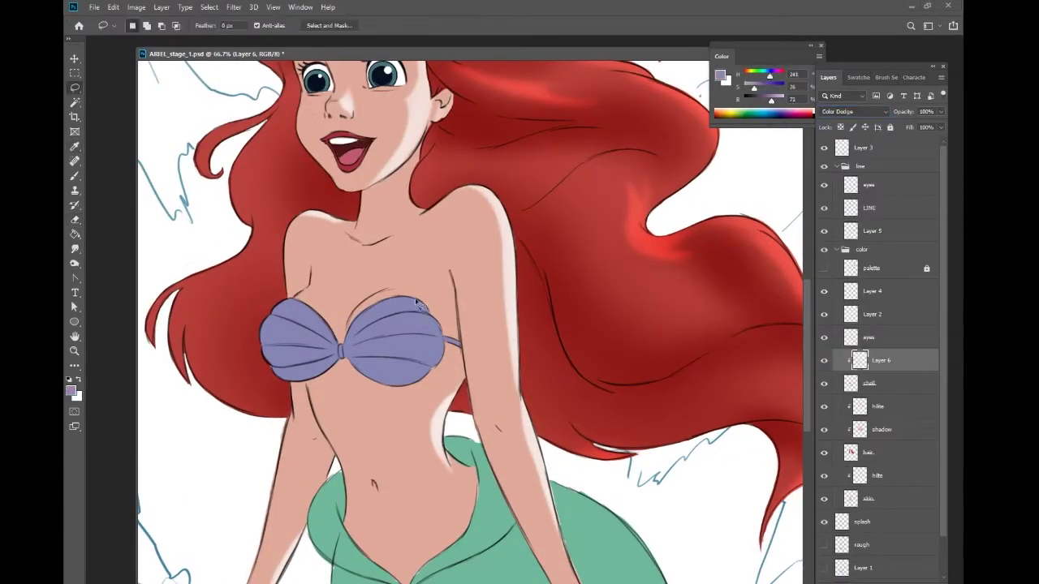
{"action": "left_click_drag", "start_coordinate": [439, 357], "coordinate": [417, 399]}
{"action": "key", "text": "b"}
{"action": "left_click_drag", "start_coordinate": [434, 312], "coordinate": [427, 369]}
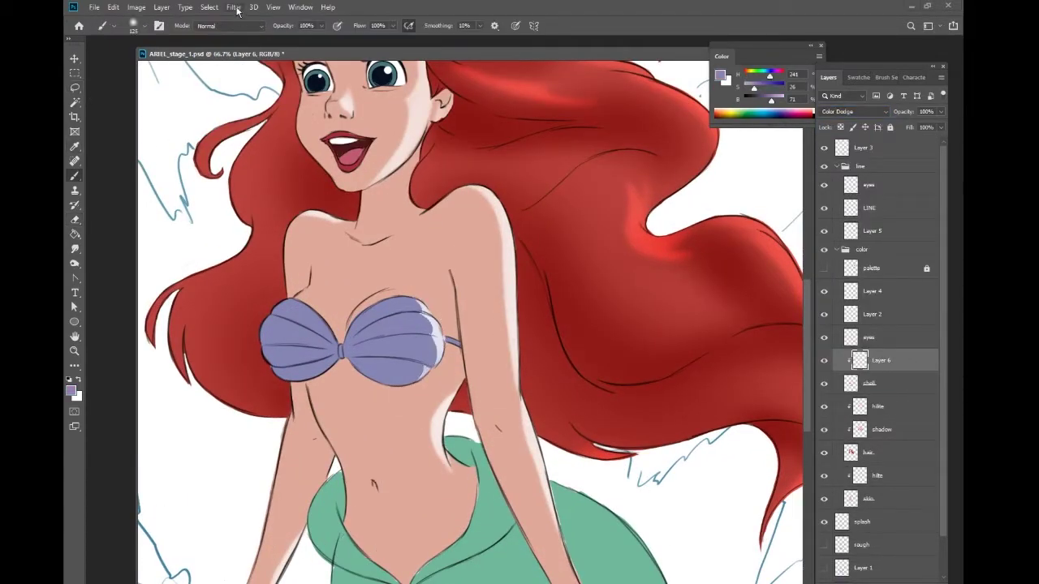
Step: Reduce the shell highlight layer's opacity to 87%
{"action": "left_click_drag", "start_coordinate": [942, 117], "coordinate": [933, 125]}
{"action": "key", "text": "ctrl+minus"}
{"action": "key", "text": "ctrl+minus"}
{"action": "key", "text": "ctrl+minus"}
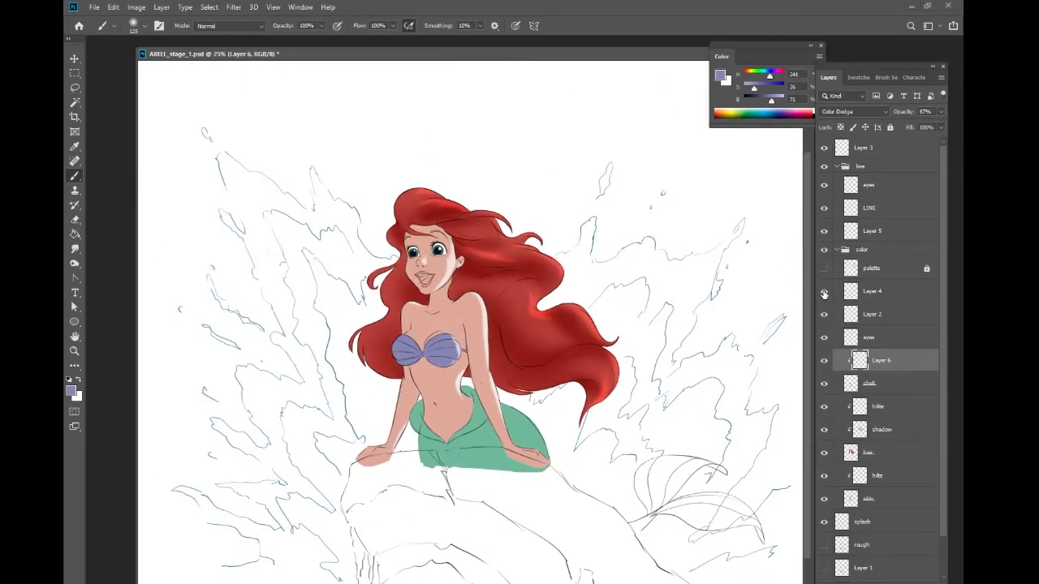
Step: Rename Layer 4 as MOUTH, add a clipped layer above it and shade the tongue in muted pink tones
{"action": "left_click", "coordinate": [873, 291]}
{"action": "key", "text": "ctrl+shift+n"}
{"action": "key", "text": "ctrl+alt+g"}
{"action": "key", "text": "ctrl+plus"}
{"action": "right_click", "coordinate": [633, 271]}
{"action": "left_click_drag", "start_coordinate": [763, 56], "coordinate": [694, 92]}
{"action": "left_click_drag", "start_coordinate": [771, 99], "coordinate": [702, 140]}
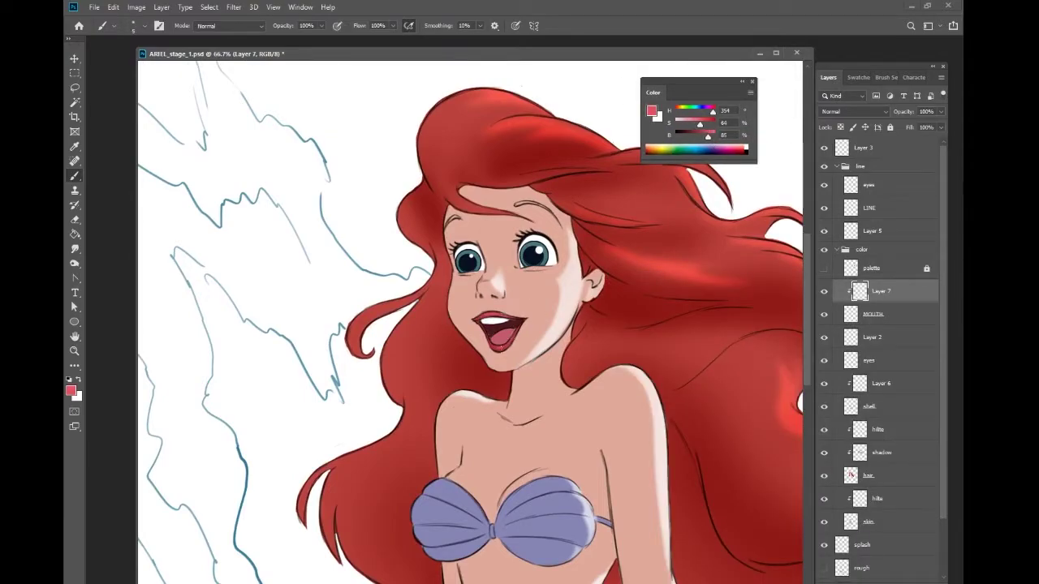
{"action": "left_click_drag", "start_coordinate": [700, 123], "coordinate": [704, 138]}
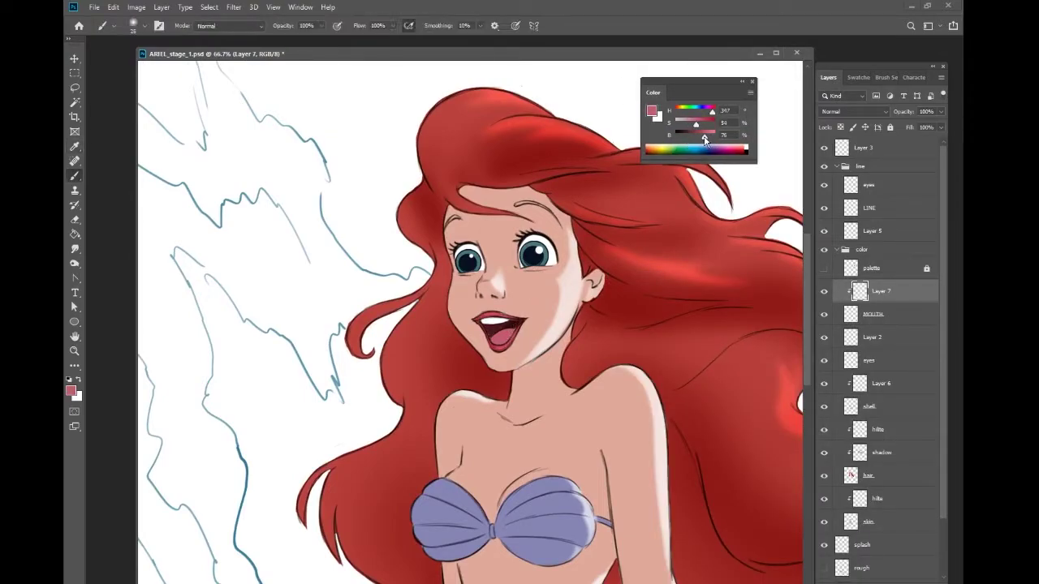
Step: Rename Layer 2 as brow and choose a dark brown swatch for the eyebrows
{"action": "left_click", "coordinate": [873, 337]}
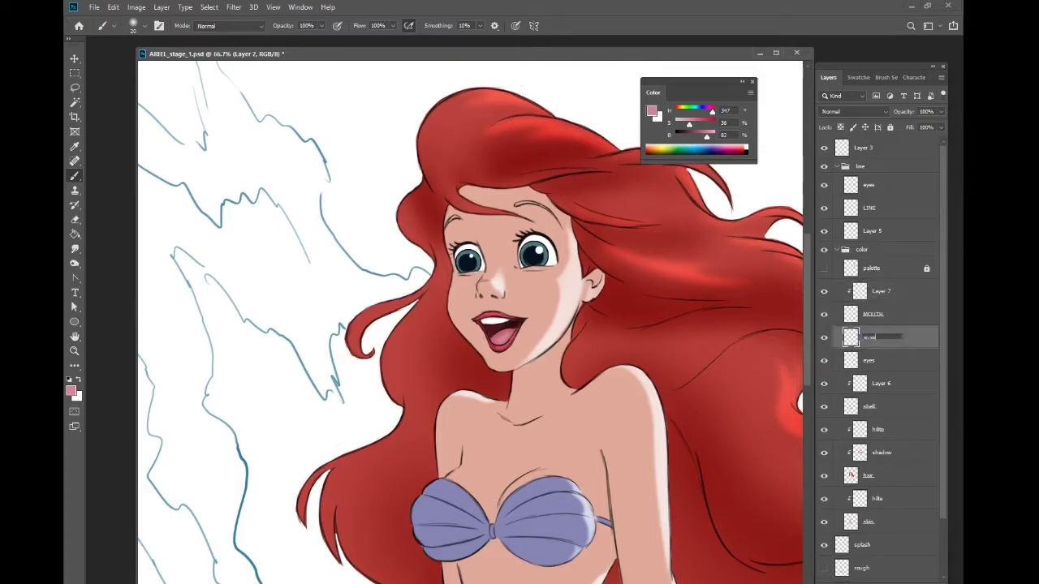
{"action": "double_click", "coordinate": [873, 337]}
{"action": "type", "text": "brow"}
{"action": "key", "text": "Return"}
{"action": "left_click", "coordinate": [855, 77]}
{"action": "left_click", "coordinate": [824, 351]}
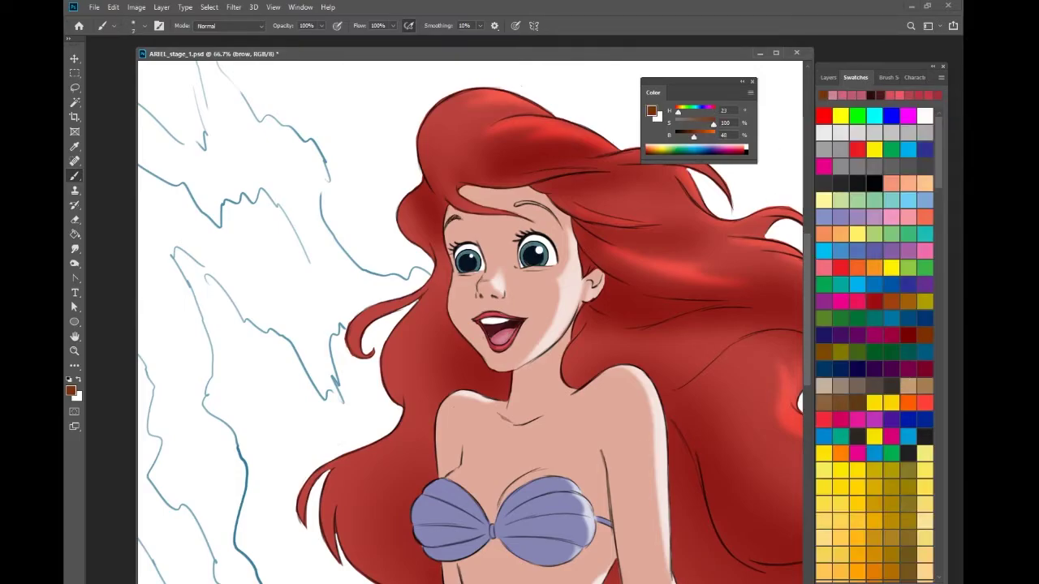
{"action": "key", "text": "ctrl+minus"}
{"action": "key", "text": "ctrl+minus"}
{"action": "key", "text": "ctrl+minus"}
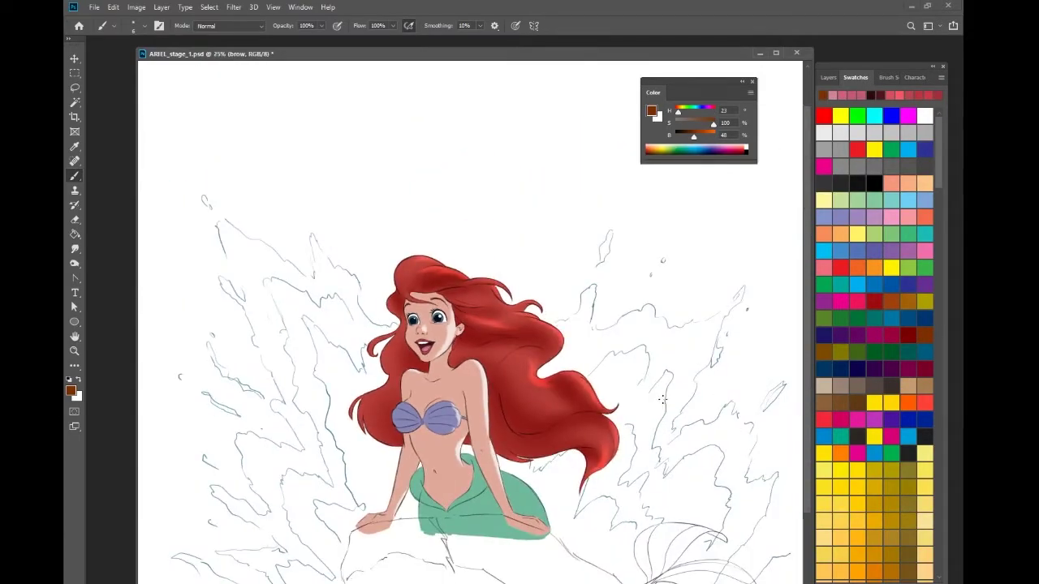
{"action": "key", "text": "ctrl+plus"}
Step: Rename the upper eyes colour layer as eyes_pupils and set up a tail layer beneath the shell layer
{"action": "key", "text": "F7"}
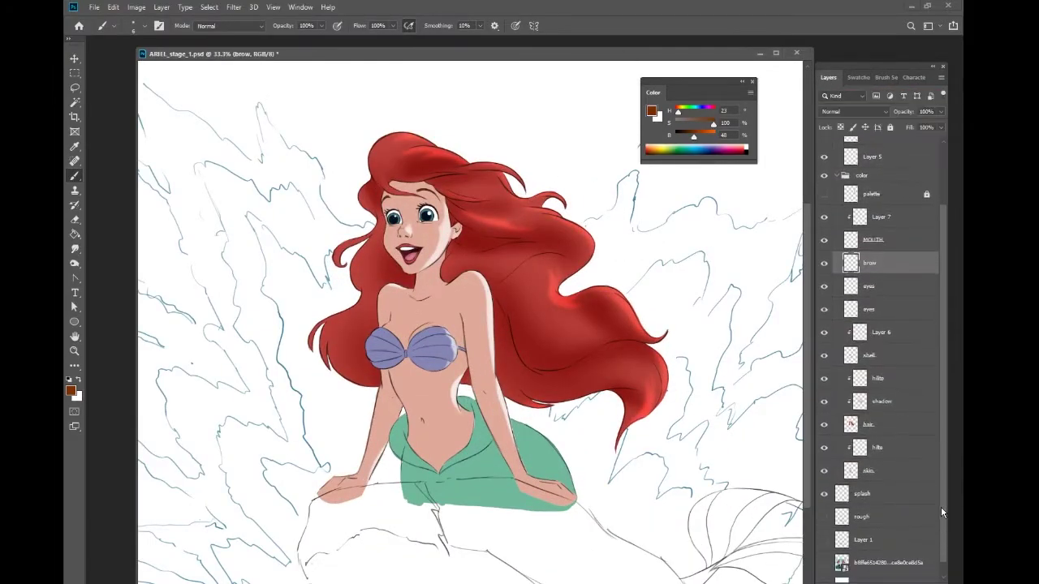
{"action": "scroll", "coordinate": [941, 507], "scroll_direction": "up", "scroll_amount": 2}
{"action": "double_click", "coordinate": [870, 341]}
{"action": "left_click", "coordinate": [874, 365]}
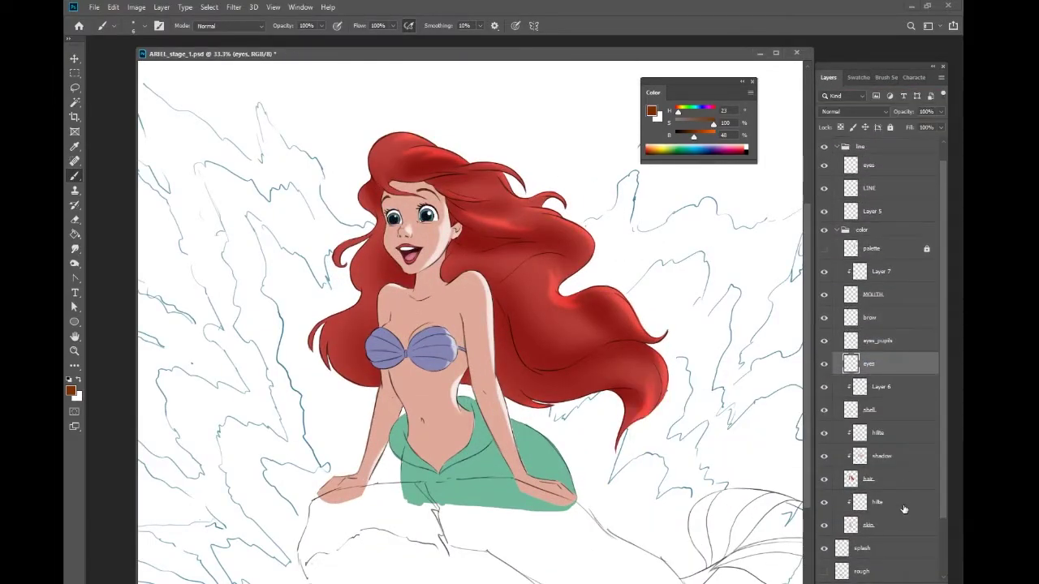
{"action": "scroll", "coordinate": [942, 504], "scroll_direction": "up", "scroll_amount": 1}
{"action": "scroll", "coordinate": [943, 458], "scroll_direction": "down", "scroll_amount": 3}
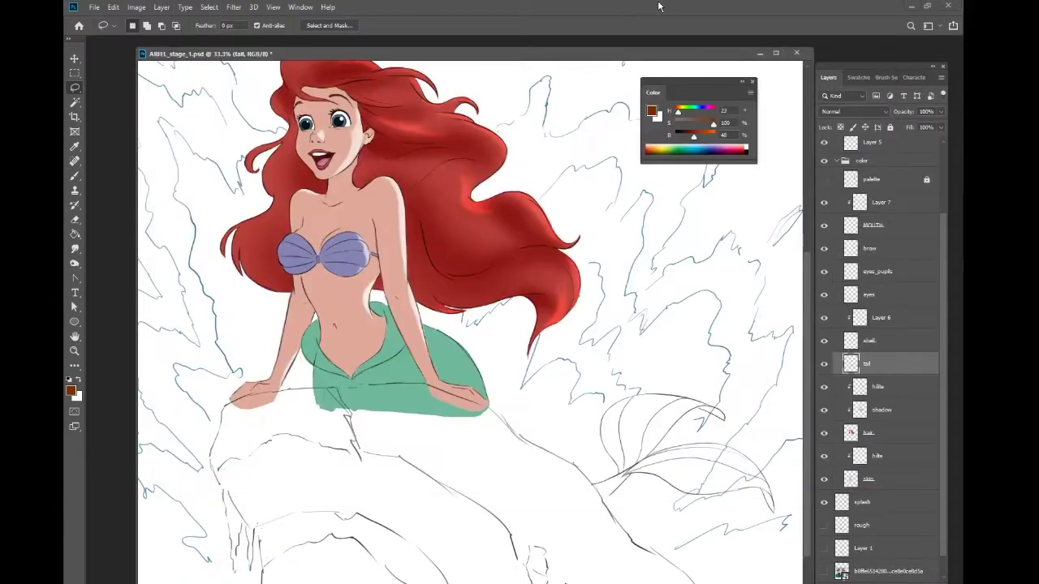
Step: Paint both lobes of the tail fin in the tail's flat green on the tail layer
{"action": "key", "text": "b"}
{"action": "right_click", "coordinate": [666, 349]}
{"action": "key", "text": "Escape"}
{"action": "mouse_move", "coordinate": [604, 436]}
{"action": "left_mouse_down"}
{"action": "mouse_move", "coordinate": [591, 440]}
{"action": "mouse_move", "coordinate": [626, 415]}
{"action": "mouse_move", "coordinate": [673, 352]}
{"action": "mouse_move", "coordinate": [639, 419]}
{"action": "mouse_move", "coordinate": [735, 438]}
{"action": "left_mouse_up"}
{"action": "mouse_move", "coordinate": [682, 357]}
{"action": "left_mouse_down"}
{"action": "mouse_move", "coordinate": [635, 358]}
{"action": "mouse_move", "coordinate": [658, 384]}
{"action": "mouse_move", "coordinate": [613, 390]}
{"action": "left_mouse_up"}
Step: Erase the green that spills over the outline of the upper fin lobe and the inner edge of the lower one
{"action": "key", "text": "r"}
{"action": "key", "text": "Escape"}
{"action": "key", "text": "ctrl+plus"}
{"action": "key", "text": "ctrl+plus"}
{"action": "key", "text": "e"}
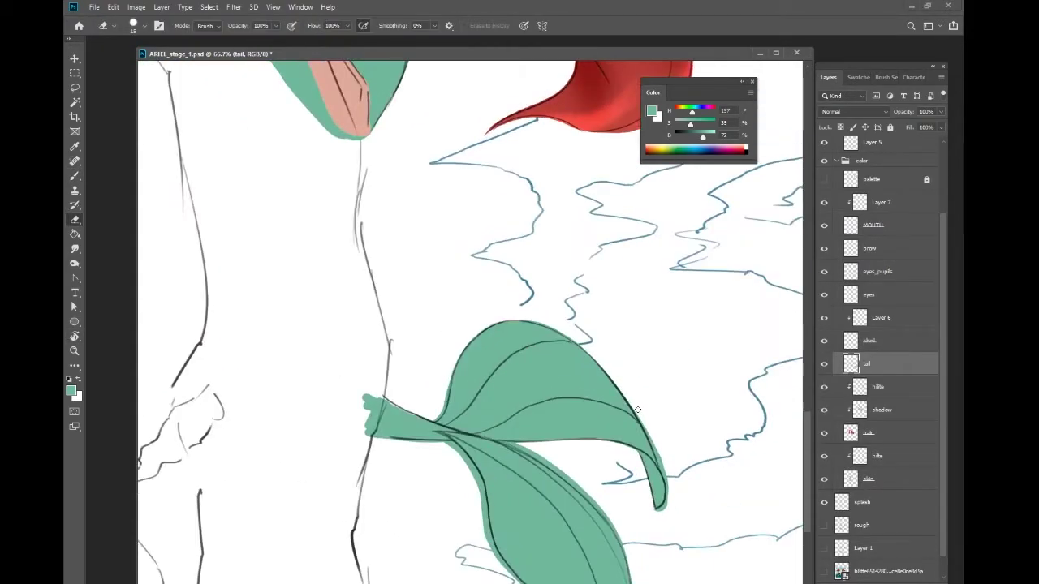
{"action": "left_click_drag", "start_coordinate": [445, 397], "coordinate": [438, 419]}
{"action": "mouse_move", "coordinate": [398, 445]}
{"action": "left_mouse_down"}
{"action": "mouse_move", "coordinate": [455, 446]}
{"action": "mouse_move", "coordinate": [483, 491]}
{"action": "left_mouse_up"}
Step: Erase the green spilling past the outer edge and tip of the lower fin lobe
{"action": "key", "text": "r"}
{"action": "left_click_drag", "start_coordinate": [487, 487], "coordinate": [520, 454]}
{"action": "left_click_drag", "start_coordinate": [488, 406], "coordinate": [530, 472]}
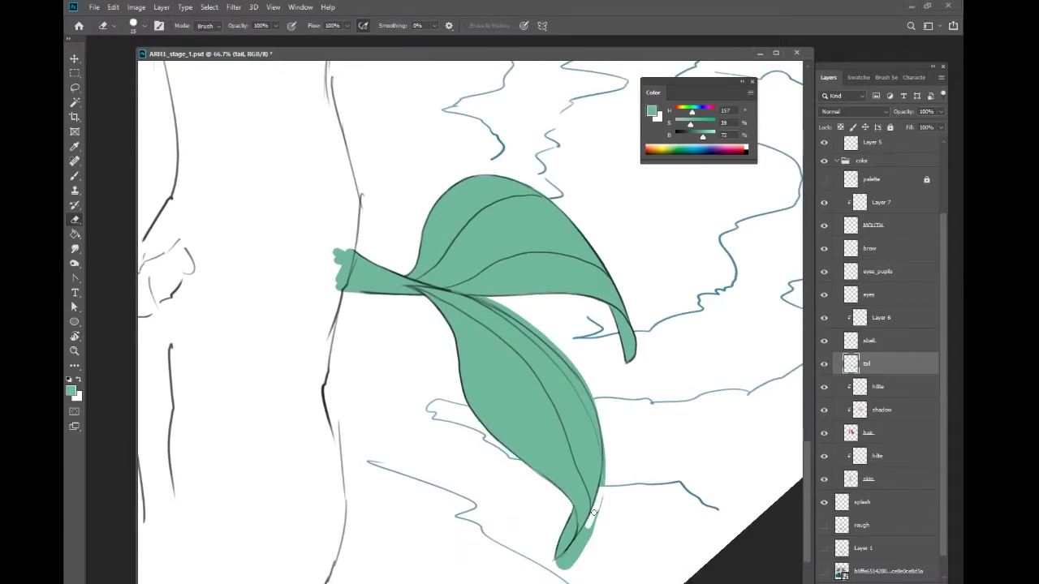
{"action": "left_click_drag", "start_coordinate": [593, 511], "coordinate": [608, 462]}
{"action": "mouse_move", "coordinate": [513, 313]}
{"action": "left_mouse_down"}
{"action": "mouse_move", "coordinate": [593, 382]}
{"action": "mouse_move", "coordinate": [607, 438]}
{"action": "left_mouse_up"}
{"action": "key", "text": "r"}
{"action": "left_click_drag", "start_coordinate": [487, 358], "coordinate": [464, 344]}
{"action": "key", "text": "Escape"}
{"action": "key", "text": "ctrl+minus"}
{"action": "key", "text": "ctrl+minus"}
{"action": "key", "text": "ctrl+minus"}
Step: Add a clipped Color Dodge layer above the tail and paint a lassoed green highlight along the hip's outer curve
{"action": "key", "text": "l"}
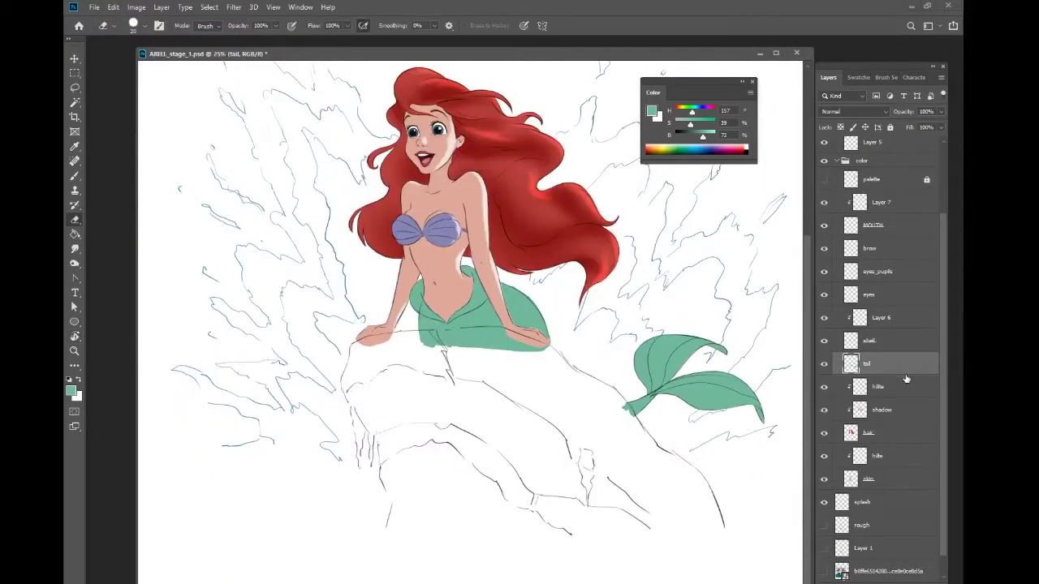
{"action": "key", "text": "ctrl+alt+shift+n"}
{"action": "key", "text": "ctrl+alt+g"}
{"action": "left_click", "coordinate": [854, 111]}
{"action": "left_click", "coordinate": [844, 189]}
{"action": "key", "text": "b"}
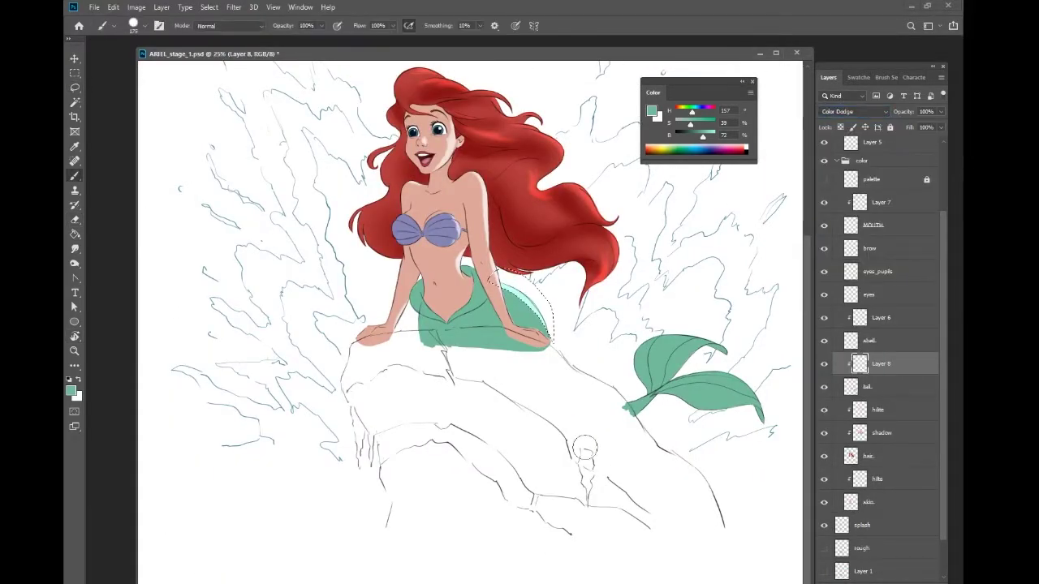
{"action": "left_click_drag", "start_coordinate": [523, 284], "coordinate": [544, 325]}
{"action": "key", "text": "b"}
{"action": "right_click", "coordinate": [625, 404]}
{"action": "key", "text": "Escape"}
Step: Paint jagged lassoed highlights across both lobes of the tail fin, then deselect
{"action": "key", "text": "l"}
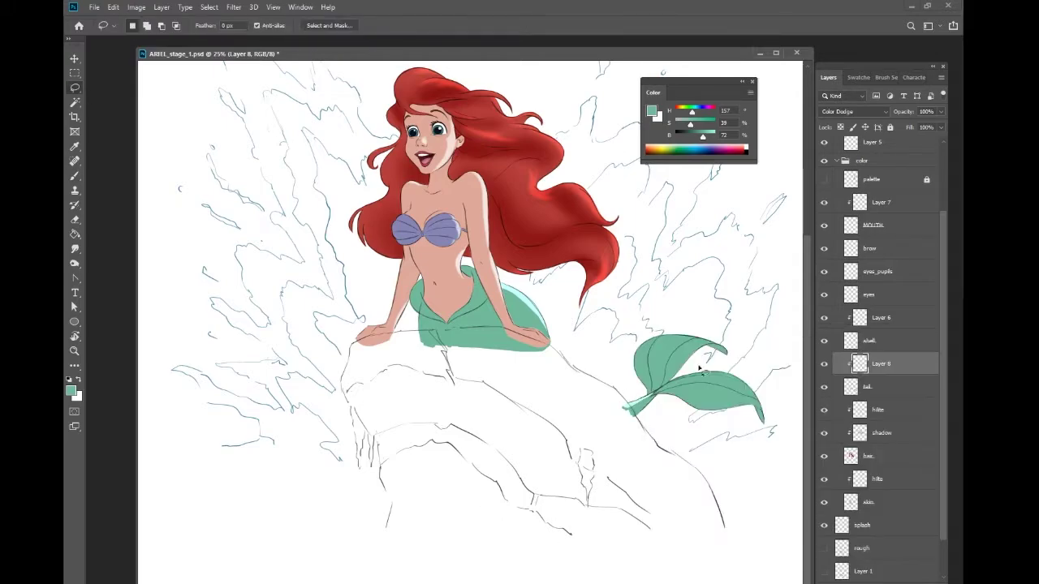
{"action": "left_click_drag", "start_coordinate": [684, 355], "coordinate": [656, 360]}
{"action": "mouse_move", "coordinate": [719, 375]}
{"action": "left_mouse_down"}
{"action": "mouse_move", "coordinate": [714, 401]}
{"action": "mouse_move", "coordinate": [728, 403]}
{"action": "mouse_move", "coordinate": [690, 349]}
{"action": "left_mouse_up"}
{"action": "key", "text": "b"}
{"action": "key", "text": "ctrl+d"}
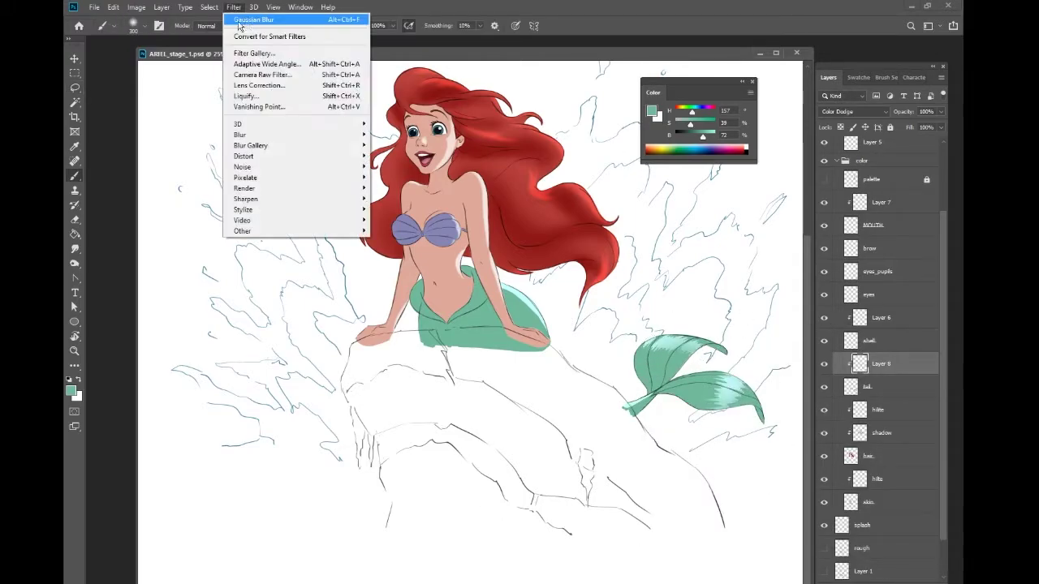
Step: Soften the inner edge of the hip highlight with a soft-edged eraser
{"action": "key", "text": "e"}
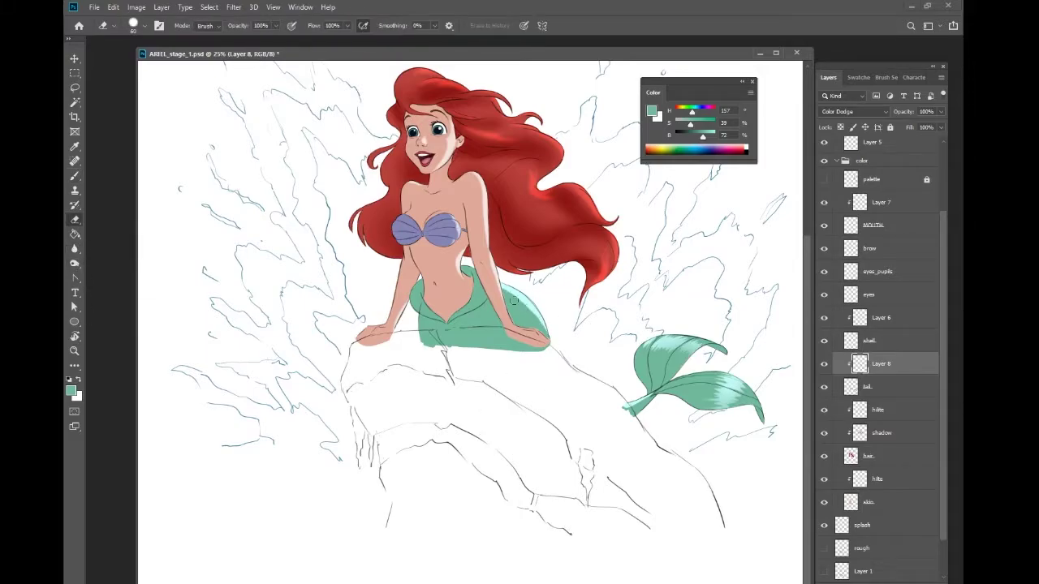
{"action": "right_click", "coordinate": [571, 312]}
{"action": "double_click", "coordinate": [610, 475]}
{"action": "scroll", "coordinate": [414, 207], "scroll_direction": "up", "scroll_amount": 2}
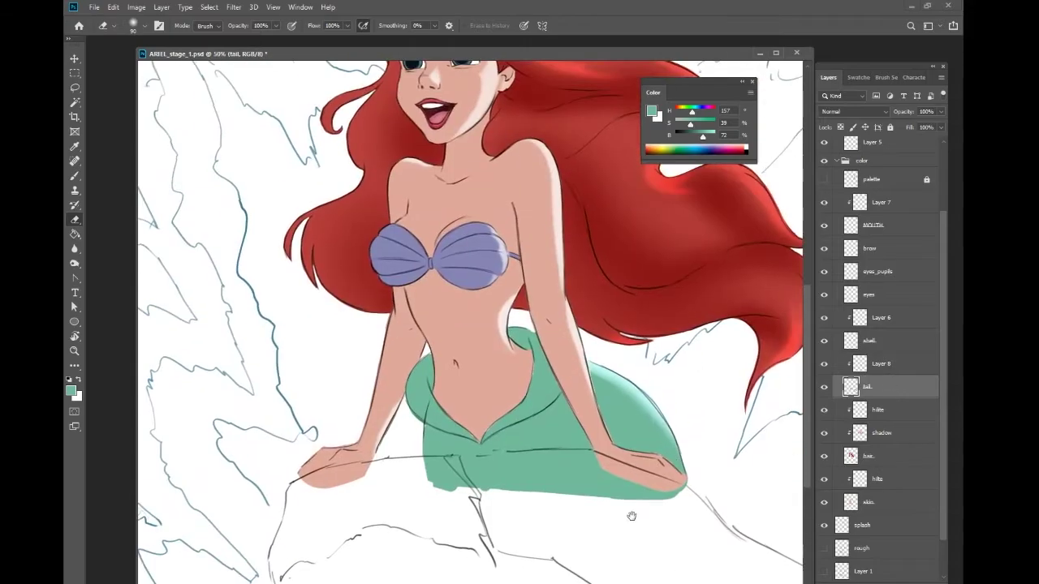
Step: Ink the curved waistband at the top of the tail in black on the LINE layer
{"action": "left_click", "coordinate": [520, 337], "text": "ctrl"}
{"action": "key", "text": "b"}
{"action": "right_click", "coordinate": [520, 337]}
{"action": "double_click", "coordinate": [625, 459]}
{"action": "mouse_move", "coordinate": [624, 459]}
{"action": "left_mouse_down"}
{"action": "mouse_move", "coordinate": [568, 503]}
{"action": "mouse_move", "coordinate": [365, 503]}
{"action": "mouse_move", "coordinate": [633, 422]}
{"action": "mouse_move", "coordinate": [642, 406]}
{"action": "left_mouse_up"}
{"action": "left_click_drag", "start_coordinate": [406, 368], "coordinate": [511, 406]}
{"action": "key", "text": "ctrl+shift+alt+n"}
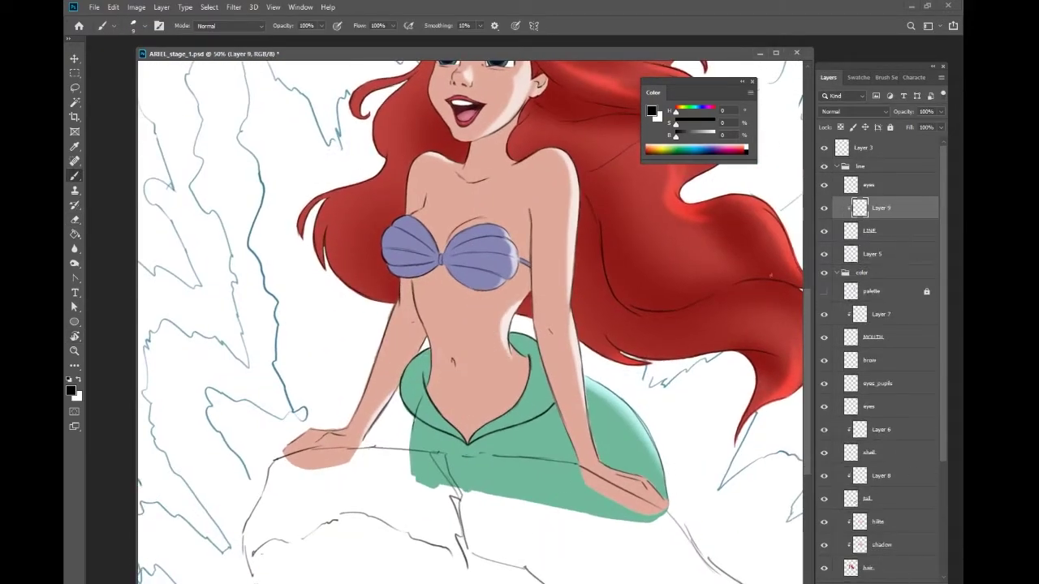
{"action": "key", "text": "x"}
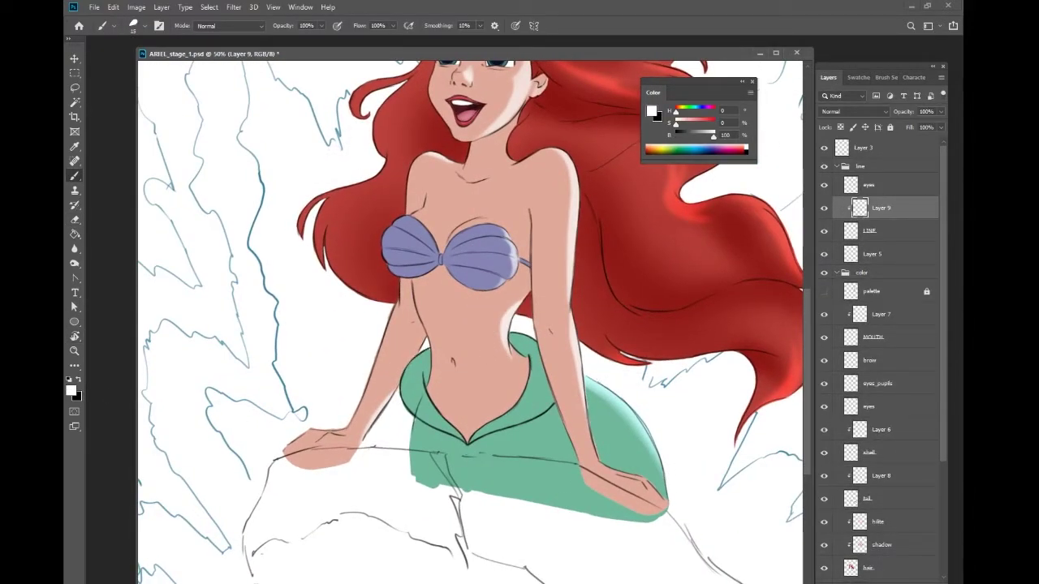
{"action": "key", "text": "ctrl+z"}
Step: Lasso the waistband lines, separate them onto a layer named waiste and turn them white
{"action": "key", "text": "l"}
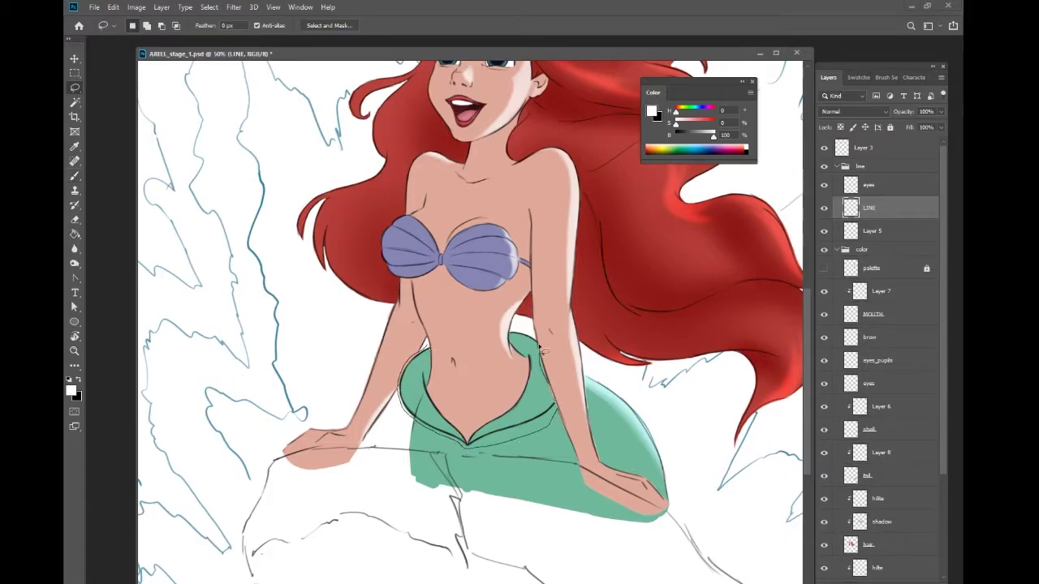
{"action": "key", "text": "ctrl+d"}
{"action": "key", "text": "ctrl+d"}
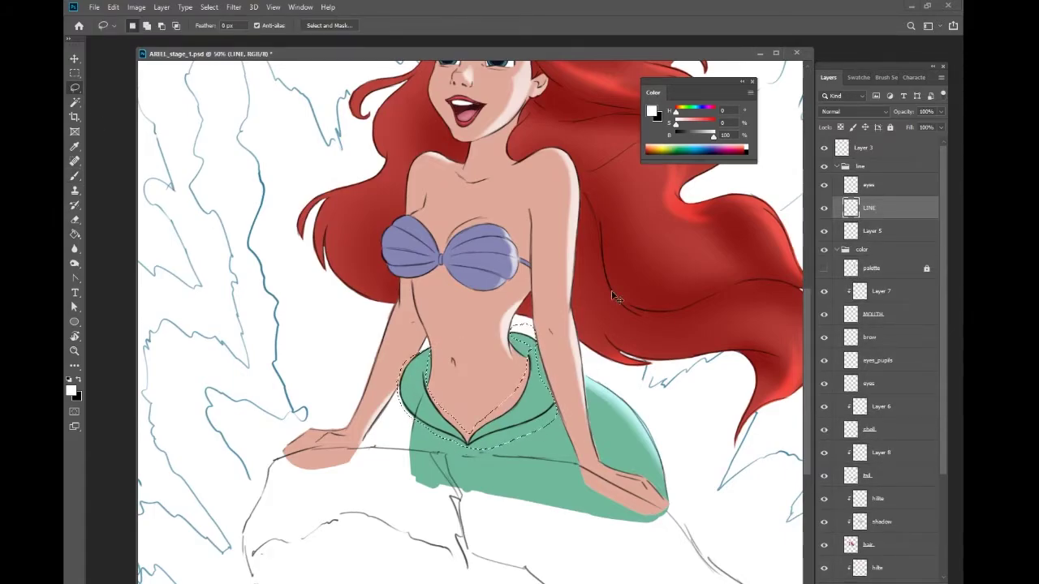
{"action": "key", "text": "ctrl+shift+alt+n"}
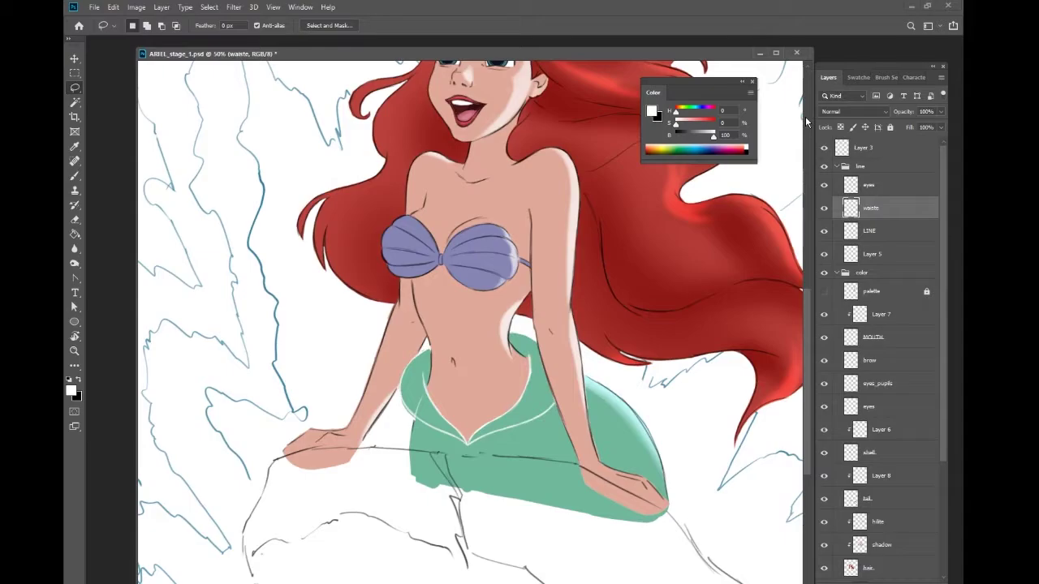
Step: Draw thin white ribs across the waistband and paint soft white highlights inside it on a new layer
{"action": "key", "text": "b"}
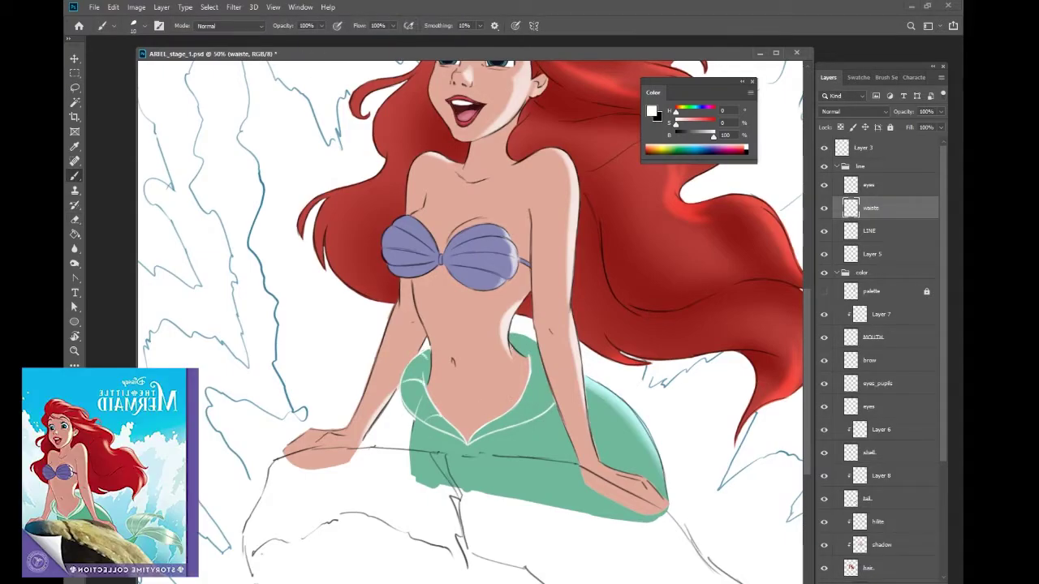
{"action": "key", "text": "ctrl+shift+alt+n"}
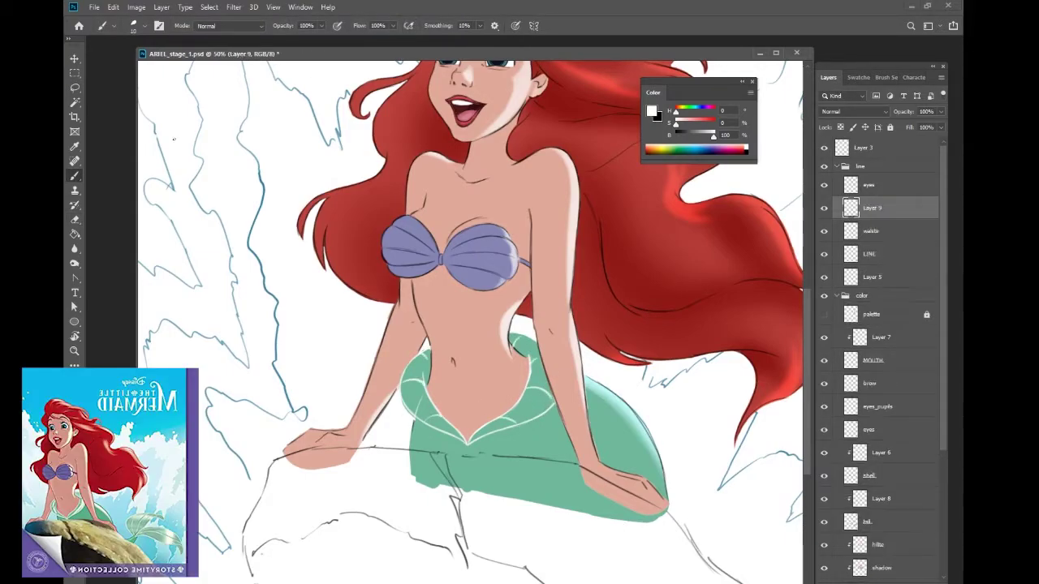
{"action": "key", "text": "bracketright"}
{"action": "key", "text": "bracketright"}
{"action": "key", "text": "bracketright"}
{"action": "left_click_drag", "start_coordinate": [555, 373], "coordinate": [422, 390]}
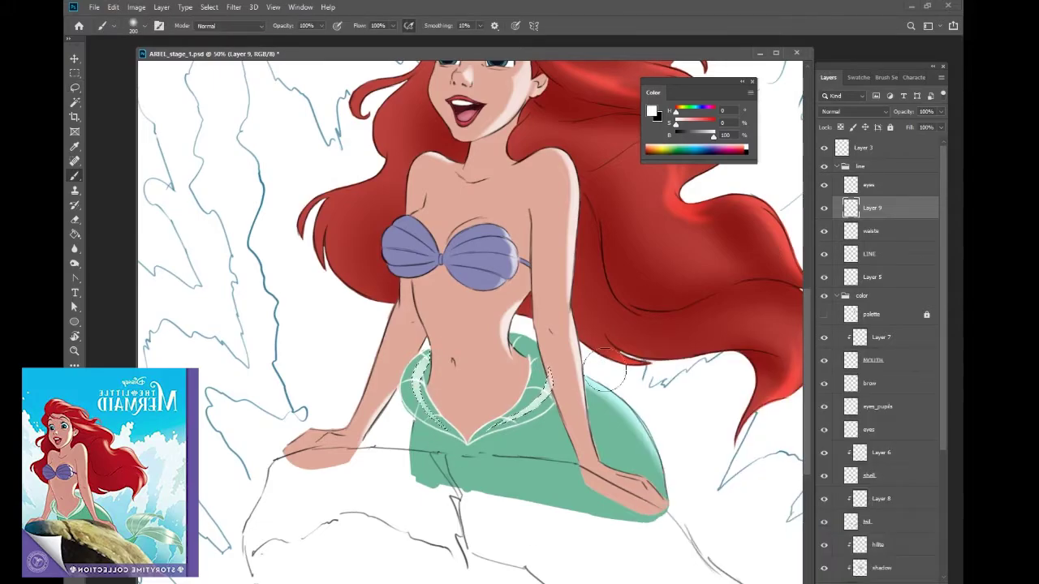
{"action": "key", "text": "ctrl+d"}
{"action": "key", "text": "e"}
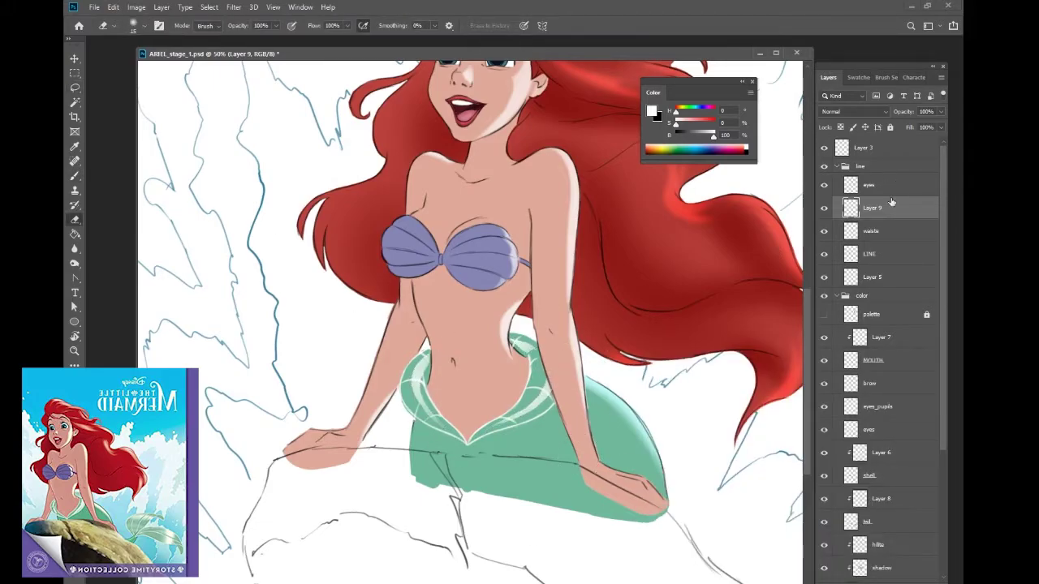
Step: Group the waistband line and highlight layers under the name waiste
{"action": "left_click", "coordinate": [889, 231], "text": "shift"}
{"action": "key", "text": "ctrl+g"}
{"action": "key", "text": "Return"}
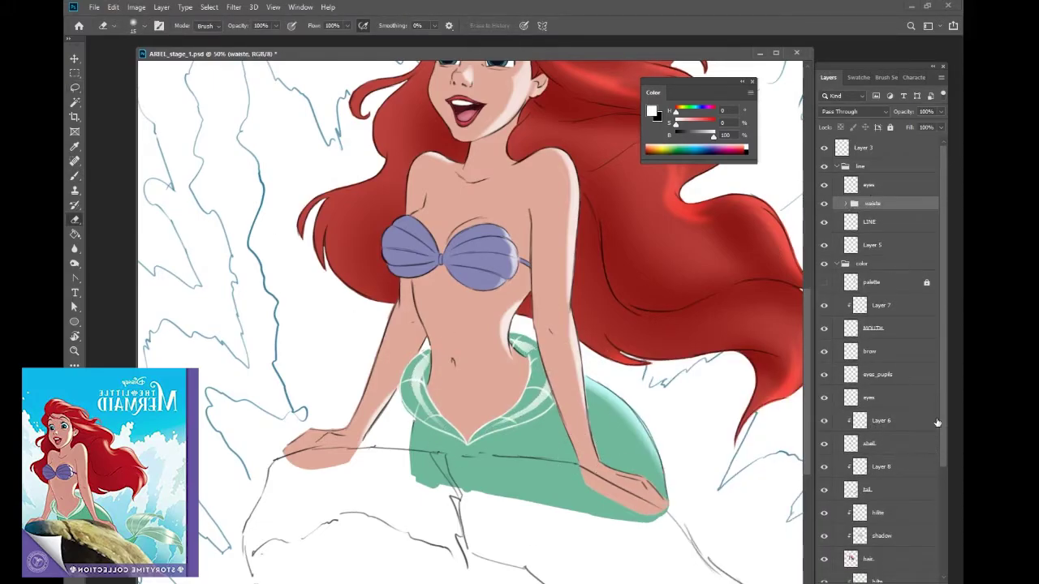
Step: Split the waistband's lassoed green fill from the tail layer onto a layer named waiste and set its opacity to 57%
{"action": "scroll", "coordinate": [908, 490], "scroll_direction": "down", "scroll_amount": 3}
{"action": "left_click", "coordinate": [897, 371]}
{"action": "key", "text": "l"}
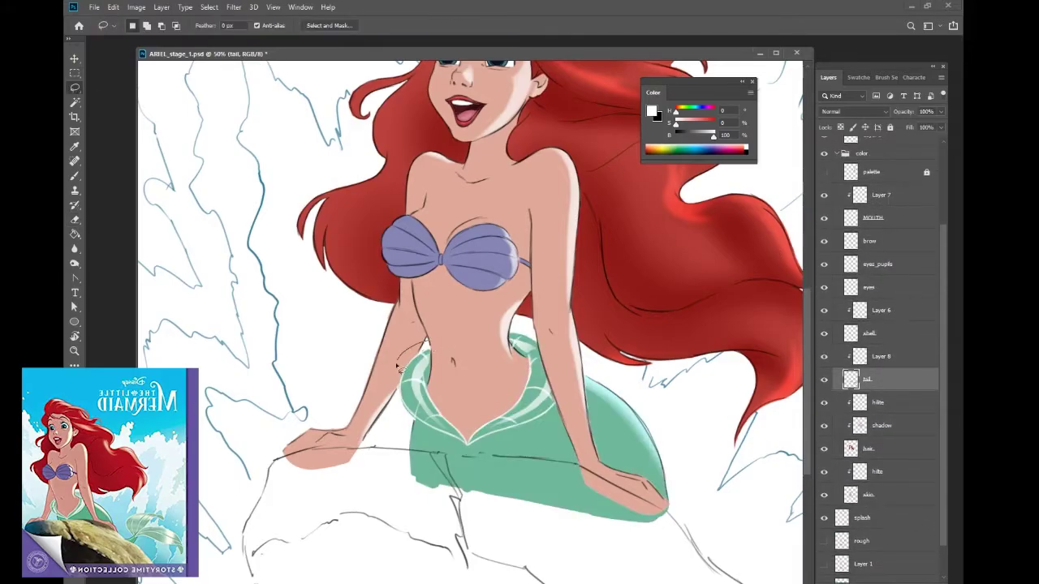
{"action": "mouse_move", "coordinate": [487, 441]}
{"action": "left_mouse_down"}
{"action": "mouse_move", "coordinate": [402, 389]}
{"action": "mouse_move", "coordinate": [467, 442]}
{"action": "left_mouse_up"}
{"action": "key", "text": "ctrl+j"}
{"action": "left_click", "coordinate": [901, 381]}
{"action": "double_click", "coordinate": [874, 356]}
{"action": "type", "text": "waiste"}
{"action": "key", "text": "Return"}
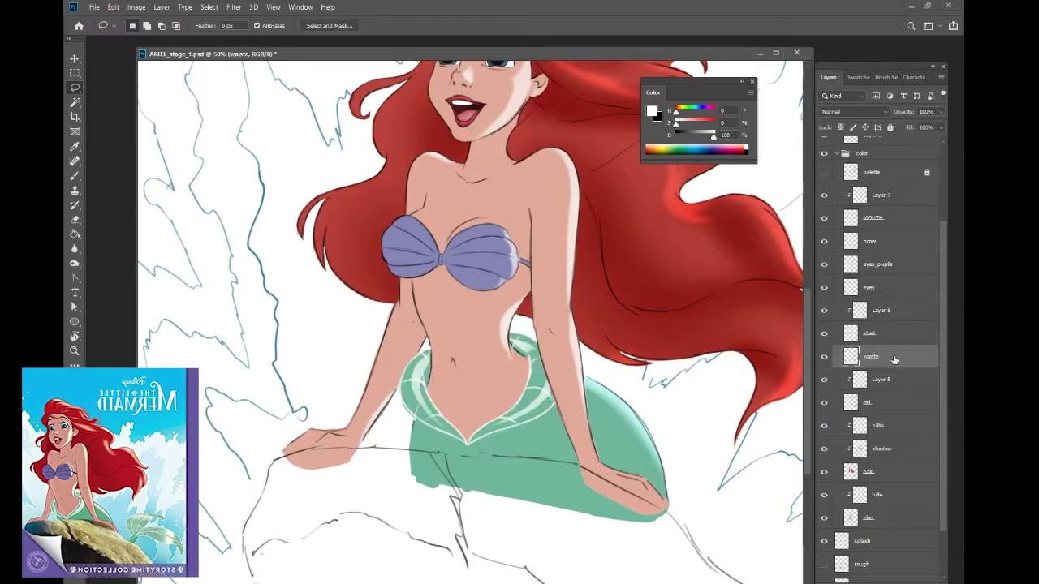
{"action": "left_click", "coordinate": [940, 111]}
{"action": "left_click_drag", "start_coordinate": [940, 127], "coordinate": [919, 127]}
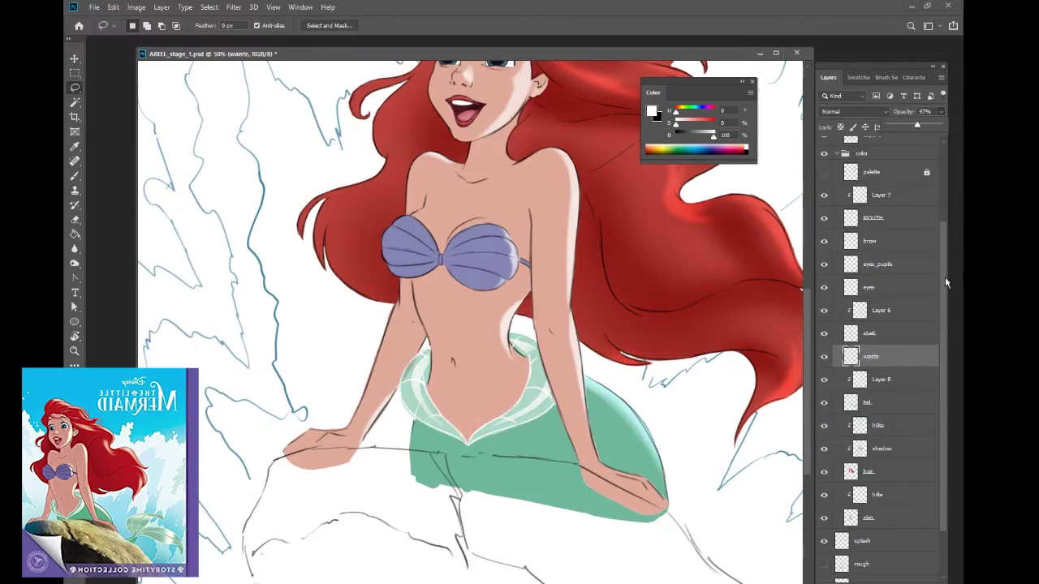
Step: Lasso the tail fin's lines on the LINE layer, separate them onto a layer named tail_LINE and turn them white
{"action": "scroll", "coordinate": [945, 277], "scroll_direction": "up", "scroll_amount": 3}
{"action": "left_click", "coordinate": [873, 222]}
{"action": "key", "text": "b"}
{"action": "key", "text": "x"}
{"action": "key", "text": "r"}
{"action": "left_click_drag", "start_coordinate": [415, 422], "coordinate": [495, 231]}
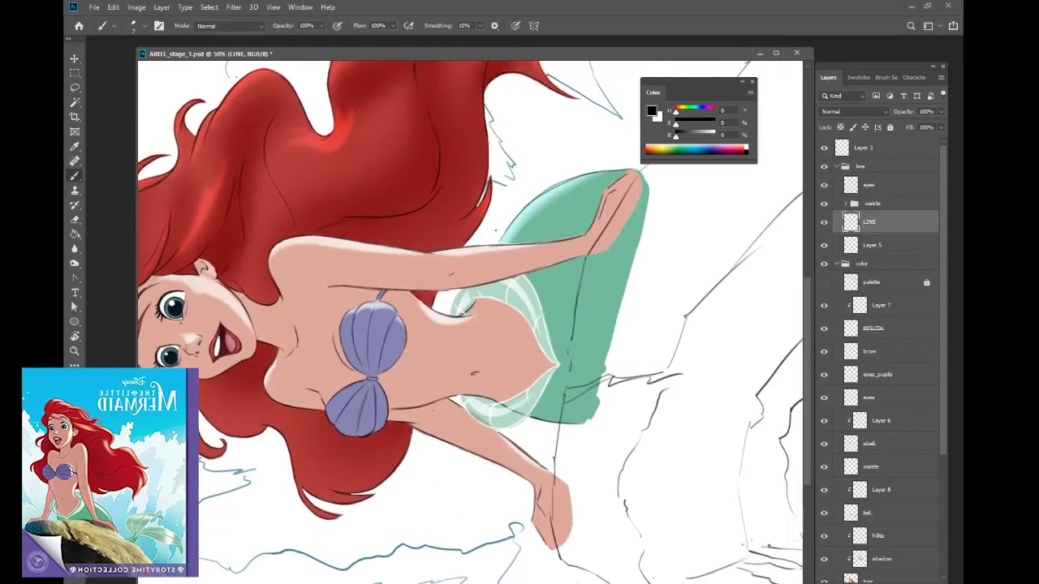
{"action": "left_click_drag", "start_coordinate": [477, 291], "coordinate": [714, 252]}
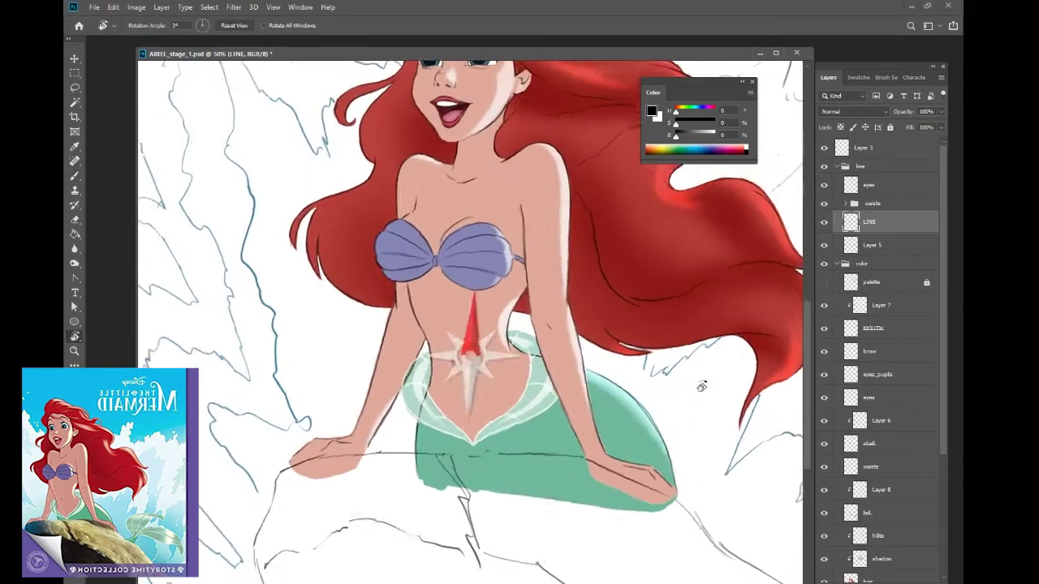
{"action": "key", "text": "ctrl+minus"}
{"action": "key", "text": "ctrl+minus"}
{"action": "key", "text": "ctrl+plus"}
{"action": "key", "text": "l"}
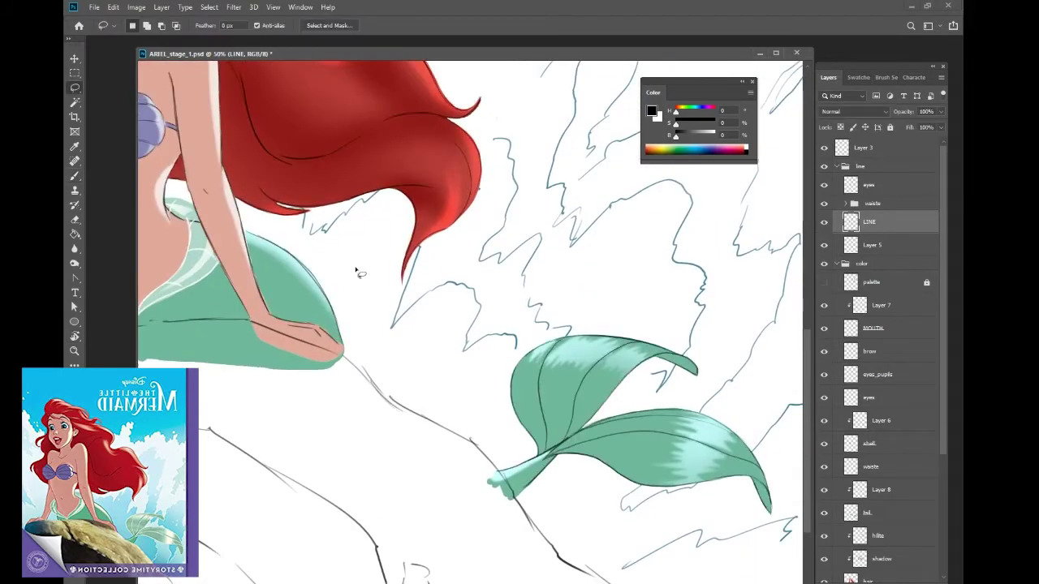
{"action": "left_click_drag", "start_coordinate": [715, 325], "coordinate": [487, 341]}
{"action": "key", "text": "ctrl+j"}
{"action": "type", "text": "tail_LINE"}
{"action": "key", "text": "Return"}
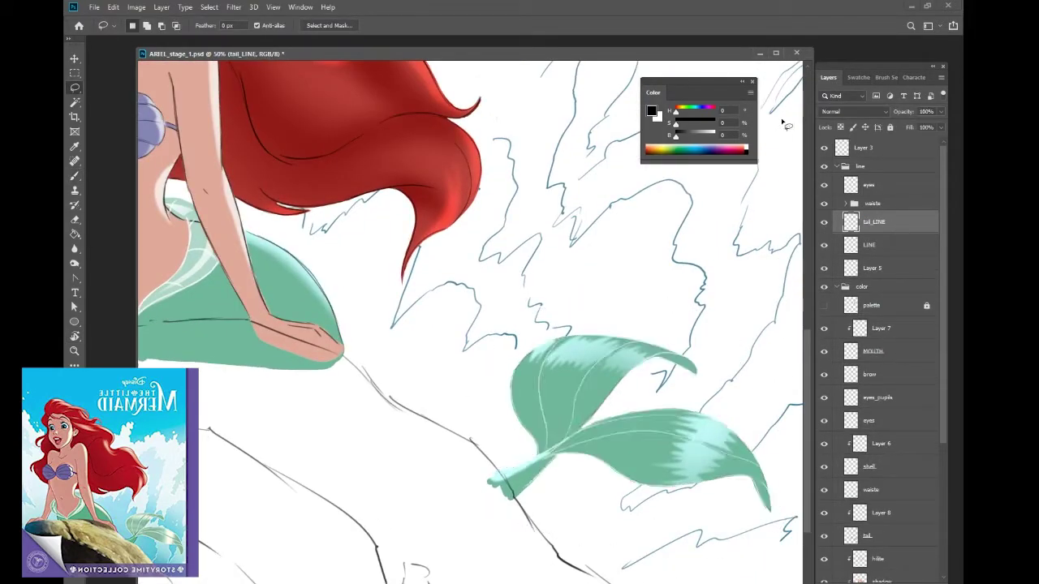
Step: Split the tail fin's green fill from the tail layer onto a layer named tail_colour and set its opacity to 67%
{"action": "scroll", "coordinate": [889, 436], "scroll_direction": "down", "scroll_amount": 3}
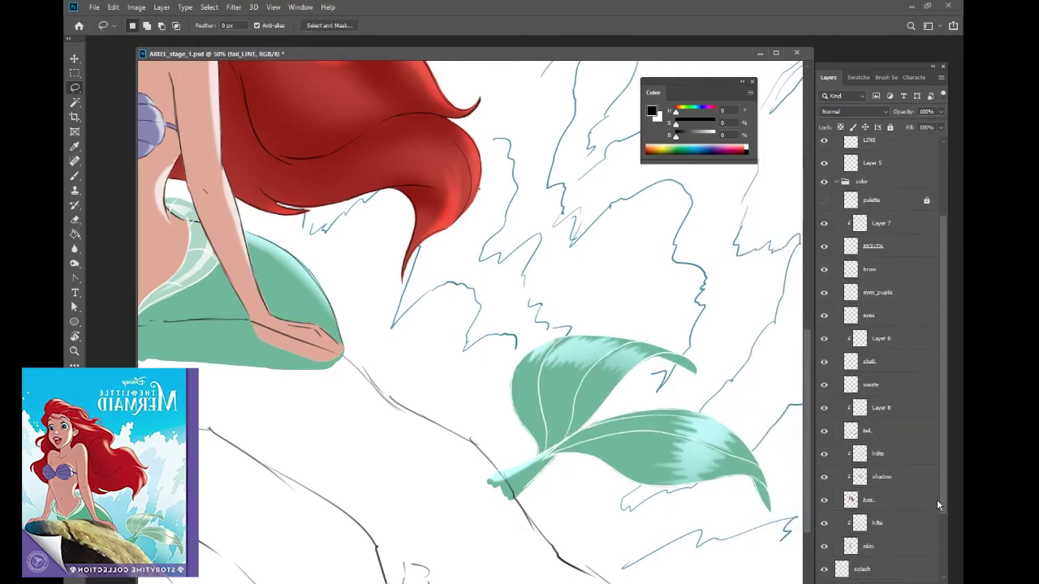
{"action": "left_click", "coordinate": [889, 436]}
{"action": "key", "text": "ctrl+j"}
{"action": "key", "text": "ctrl+bracketright"}
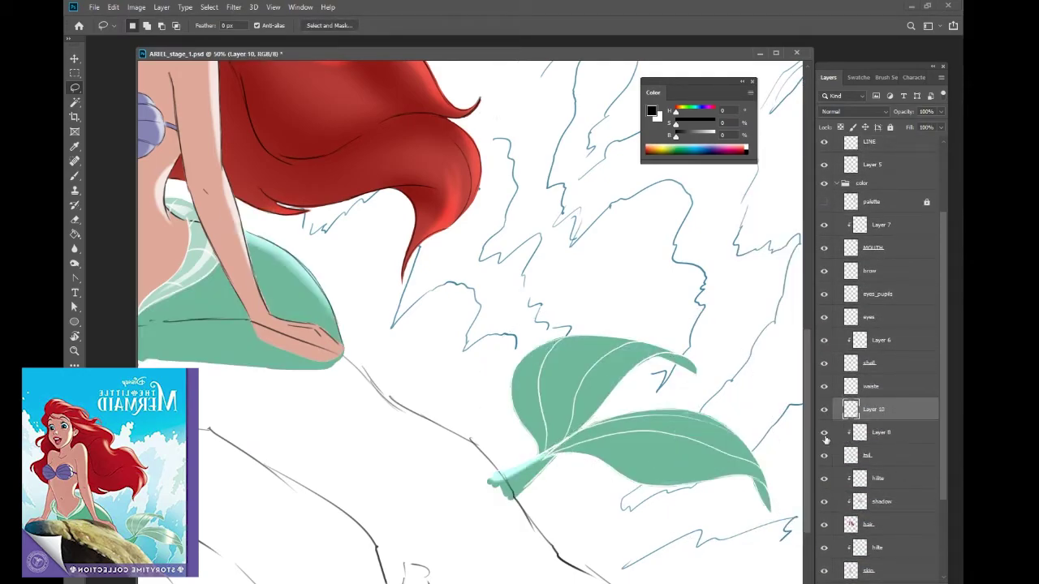
{"action": "left_click_drag", "start_coordinate": [940, 111], "coordinate": [924, 155]}
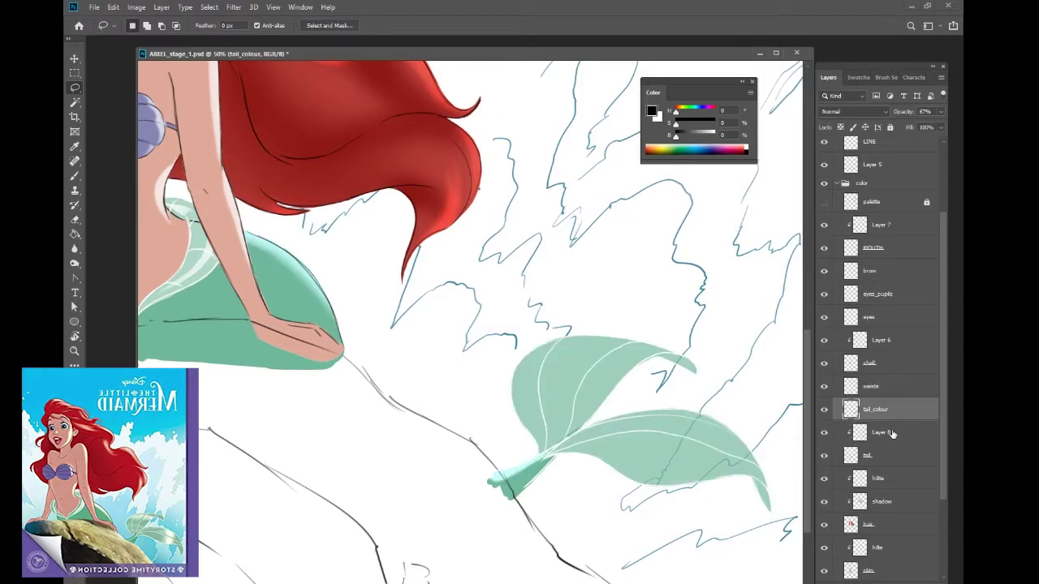
Step: Put the tail fin's highlights on a separate Color Dodge layer clipped to tail_colour
{"action": "key", "text": "ctrl+z"}
{"action": "key", "text": "ctrl+z"}
{"action": "key", "text": "ctrl+z"}
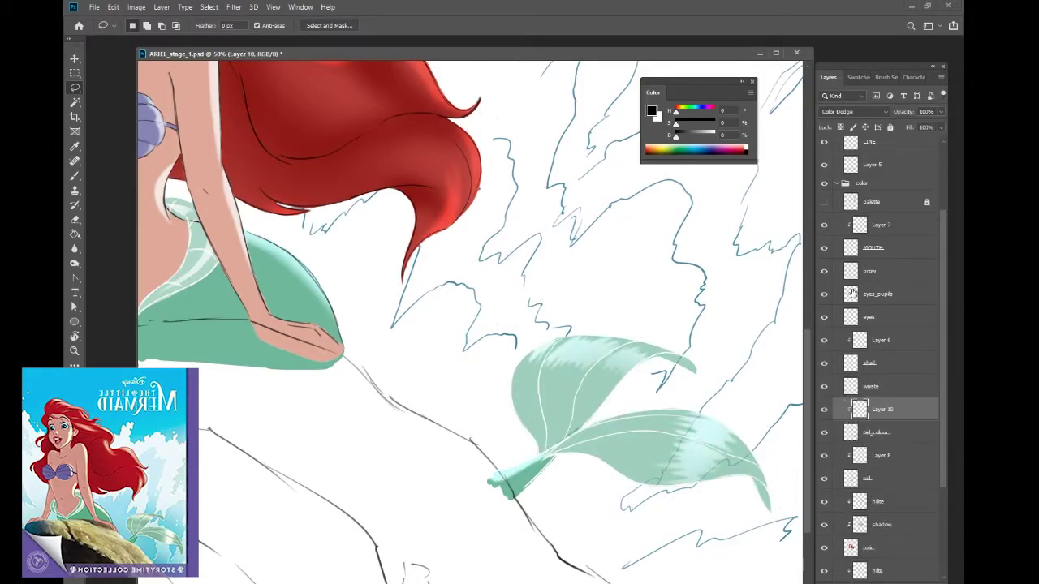
Step: Collapse the color group and add a new layer named bg directly beneath the splash layer
{"action": "key", "text": "ctrl+minus"}
{"action": "key", "text": "ctrl+minus"}
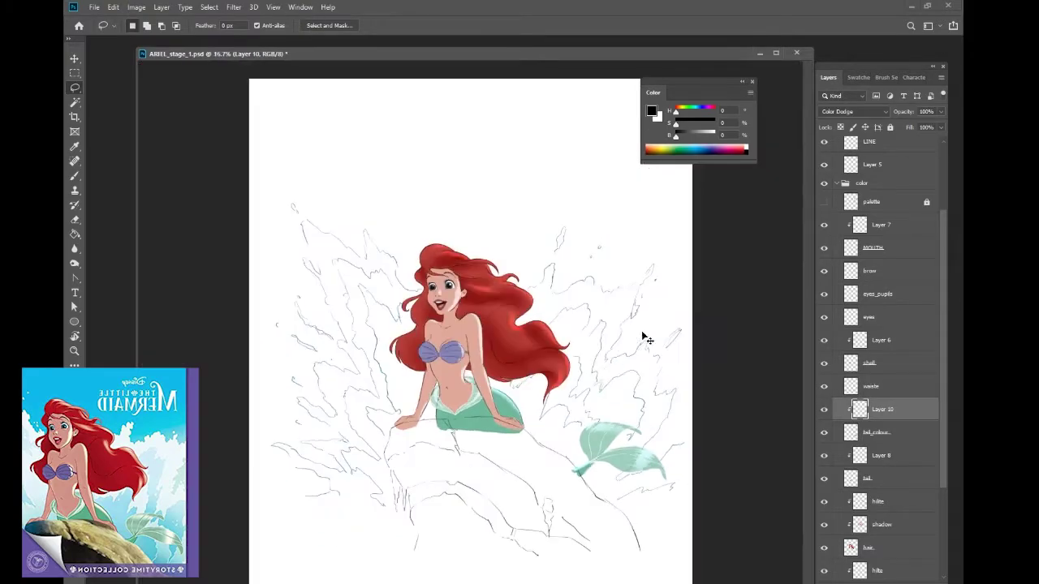
{"action": "left_click", "coordinate": [837, 286]}
{"action": "left_click", "coordinate": [889, 327]}
{"action": "double_click", "coordinate": [862, 328]}
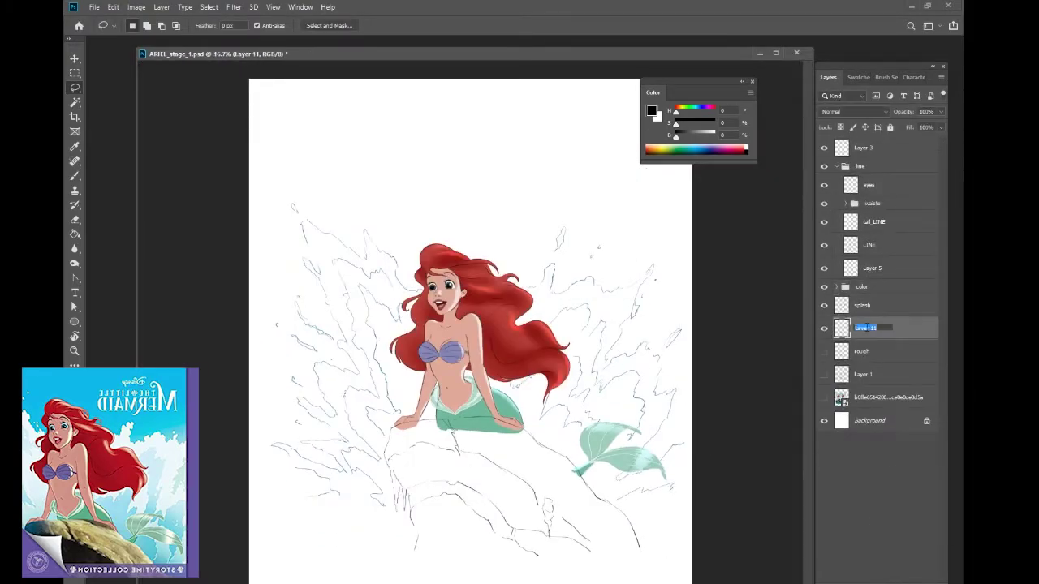
{"action": "type", "text": "bg"}
{"action": "key", "text": "Return"}
Step: Pick a light turquoise swatch and fill a large rectangular selection over the artwork with it on the bg layer
{"action": "left_click", "coordinate": [855, 77]}
{"action": "left_click", "coordinate": [823, 95]}
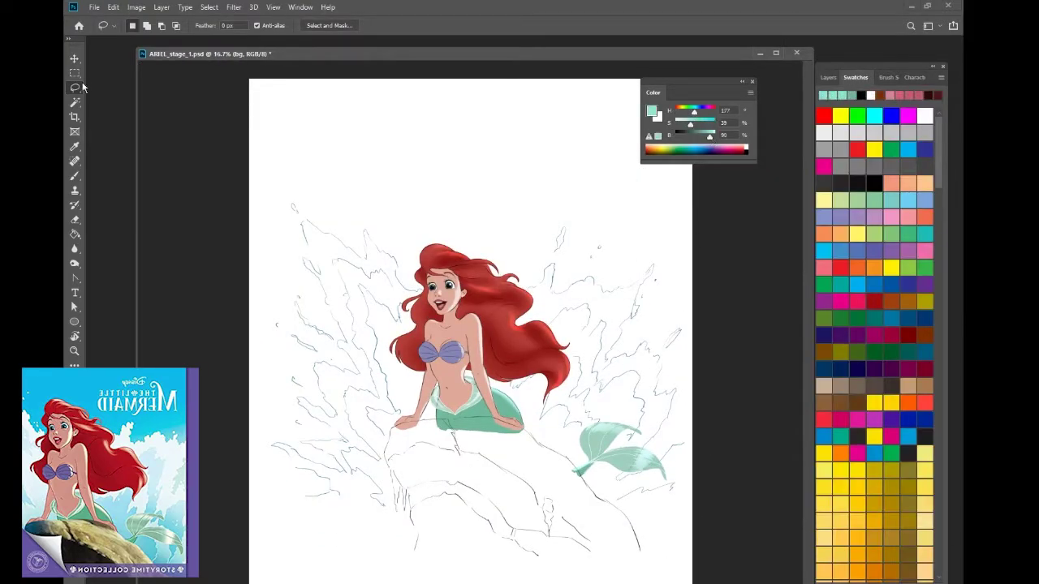
{"action": "key", "text": "m"}
{"action": "left_click_drag", "start_coordinate": [244, 111], "coordinate": [700, 560]}
{"action": "key", "text": "F7"}
{"action": "key", "text": "g"}
{"action": "left_click", "coordinate": [686, 512]}
{"action": "left_click_drag", "start_coordinate": [691, 127], "coordinate": [688, 126]}
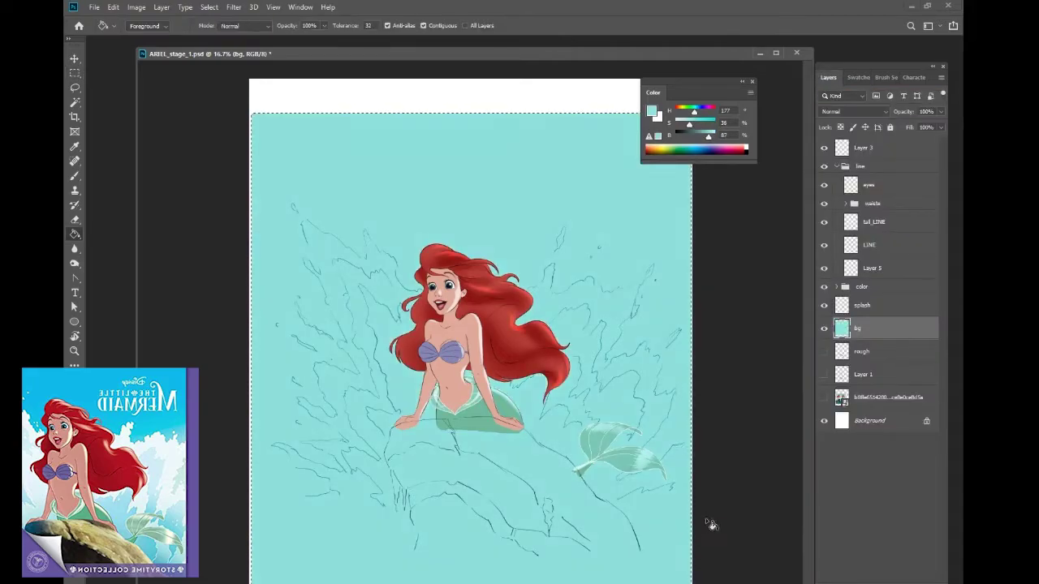
Step: Draw a white gradient fading diagonally into the turquoise from the upper-right corner of the bg layer's selection
{"action": "key", "text": "x"}
{"action": "key", "text": "shift+g"}
{"action": "left_click_drag", "start_coordinate": [560, 114], "coordinate": [560, 341]}
{"action": "key", "text": "ctrl+z"}
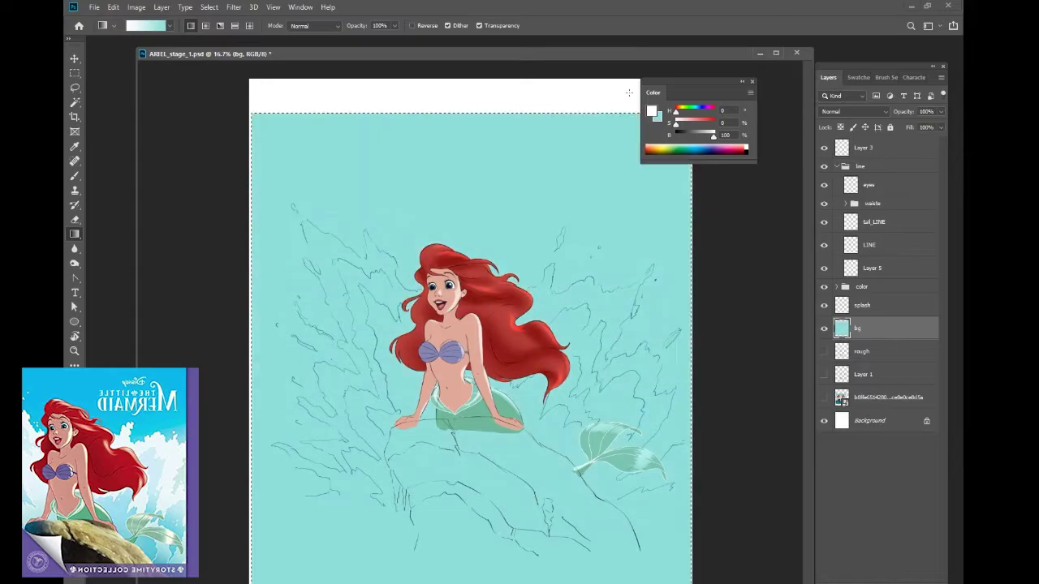
{"action": "left_click_drag", "start_coordinate": [654, 91], "coordinate": [787, 61]}
{"action": "left_click_drag", "start_coordinate": [681, 108], "coordinate": [547, 346]}
Step: Add a new layer beneath the splash lines, lasso the large splash on Ariel's left side of the picture and fill it white
{"action": "left_click", "coordinate": [862, 305]}
{"action": "key", "text": "ctrl+shift+alt+n"}
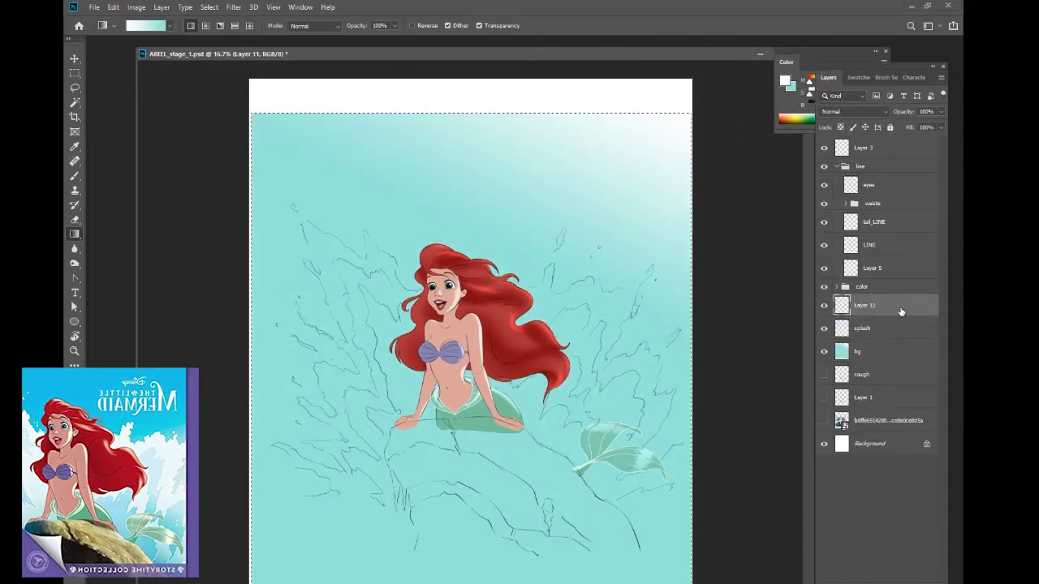
{"action": "key", "text": "ctrl+bracketleft"}
{"action": "key", "text": "b"}
{"action": "right_click", "coordinate": [569, 302]}
{"action": "left_click", "coordinate": [388, 260]}
{"action": "key", "text": "l"}
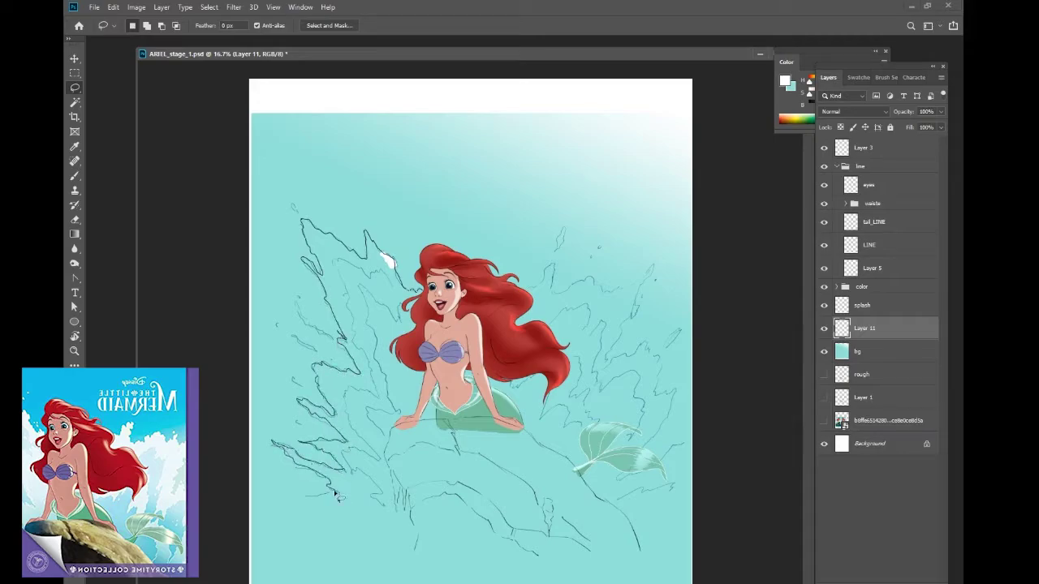
{"action": "left_click_drag", "start_coordinate": [375, 284], "coordinate": [406, 536]}
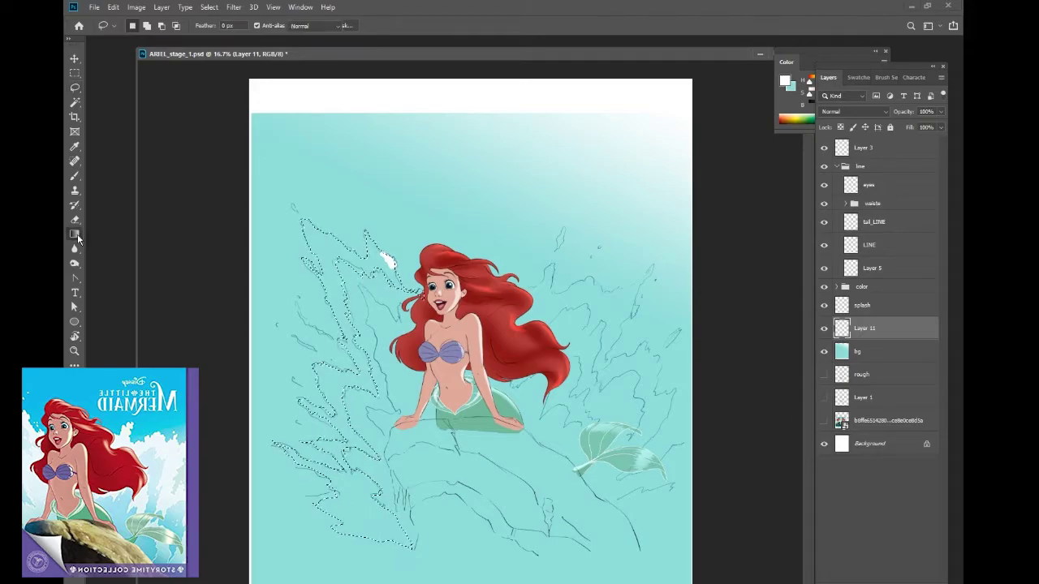
{"action": "key", "text": "alt+BackSpace"}
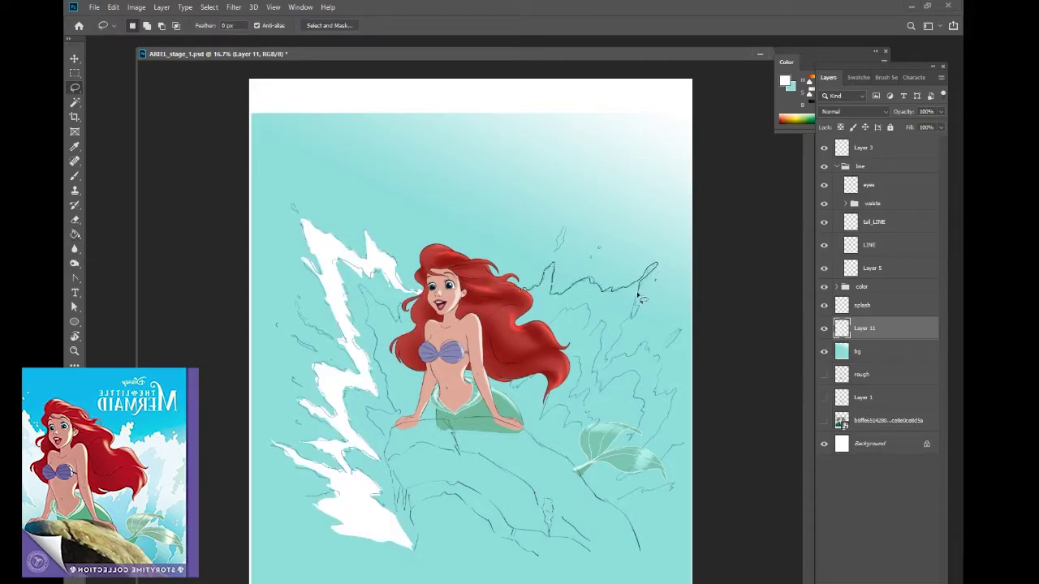
Step: Lasso the large splash behind Ariel's hair and tail fin, fill it white and deselect
{"action": "mouse_move", "coordinate": [672, 529]}
{"action": "left_mouse_down"}
{"action": "mouse_move", "coordinate": [608, 476]}
{"action": "mouse_move", "coordinate": [605, 396]}
{"action": "left_mouse_up"}
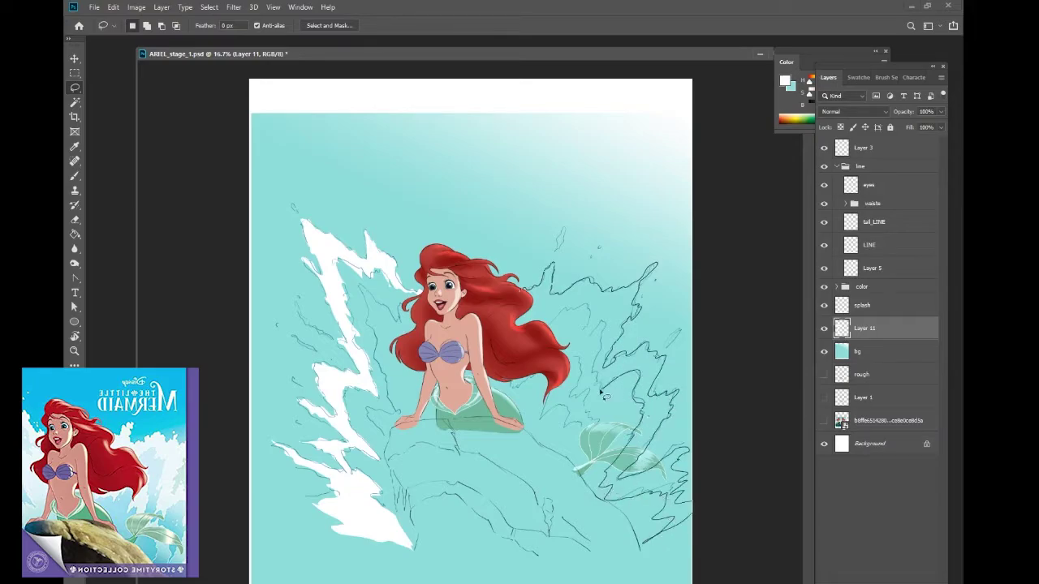
{"action": "left_click_drag", "start_coordinate": [552, 323], "coordinate": [649, 269]}
{"action": "key", "text": "alt+BackSpace"}
{"action": "key", "text": "ctrl+d"}
Step: Lasso the small stray droplets around both outer splashes and fill them white
{"action": "mouse_move", "coordinate": [292, 207]}
{"action": "left_mouse_down"}
{"action": "mouse_move", "coordinate": [333, 339]}
{"action": "mouse_move", "coordinate": [274, 329]}
{"action": "left_mouse_up"}
{"action": "mouse_move", "coordinate": [558, 229]}
{"action": "left_mouse_down"}
{"action": "mouse_move", "coordinate": [564, 255]}
{"action": "mouse_move", "coordinate": [599, 251]}
{"action": "left_mouse_up"}
{"action": "left_click_drag", "start_coordinate": [680, 328], "coordinate": [656, 349]}
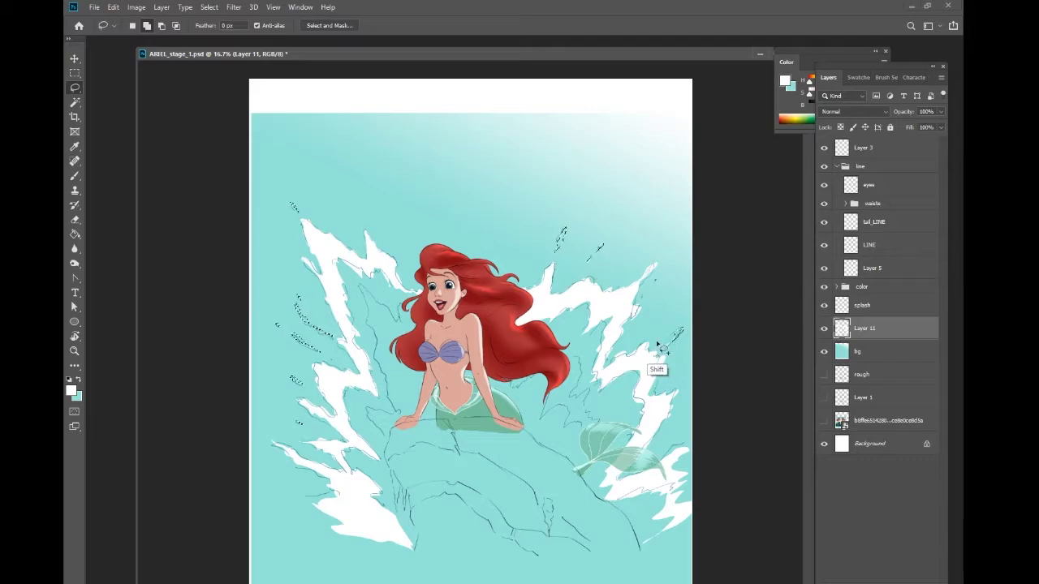
{"action": "key", "text": "g"}
{"action": "left_click", "coordinate": [322, 330]}
{"action": "key", "text": "ctrl+d"}
Step: Lasso the inner splash shapes on both sides of Ariel plus a few more droplets and fill them white
{"action": "key", "text": "l"}
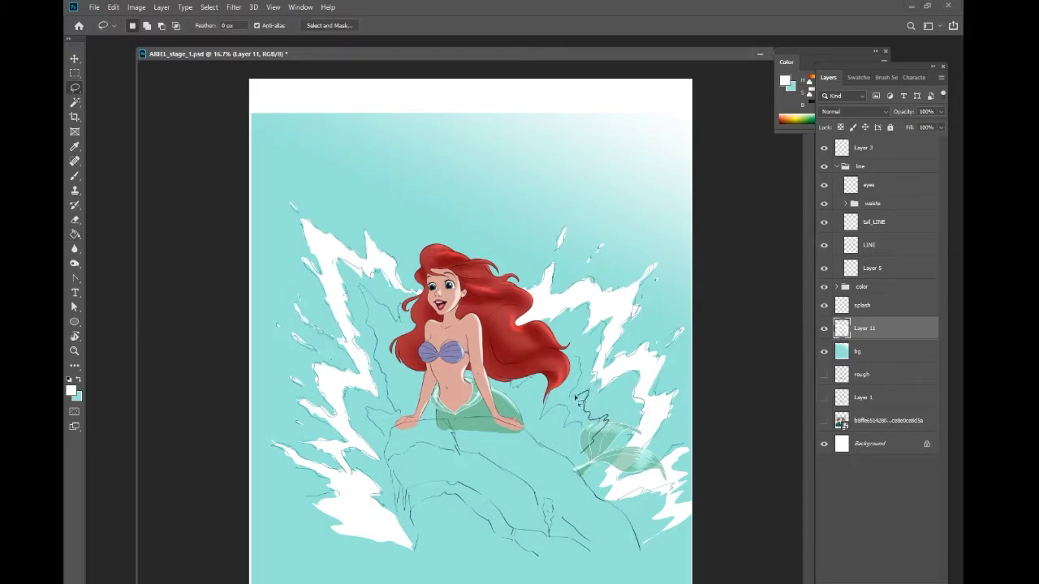
{"action": "mouse_move", "coordinate": [577, 397]}
{"action": "left_mouse_down"}
{"action": "mouse_move", "coordinate": [518, 371]}
{"action": "mouse_move", "coordinate": [543, 424]}
{"action": "left_mouse_up"}
{"action": "left_click_drag", "start_coordinate": [593, 459], "coordinate": [578, 399]}
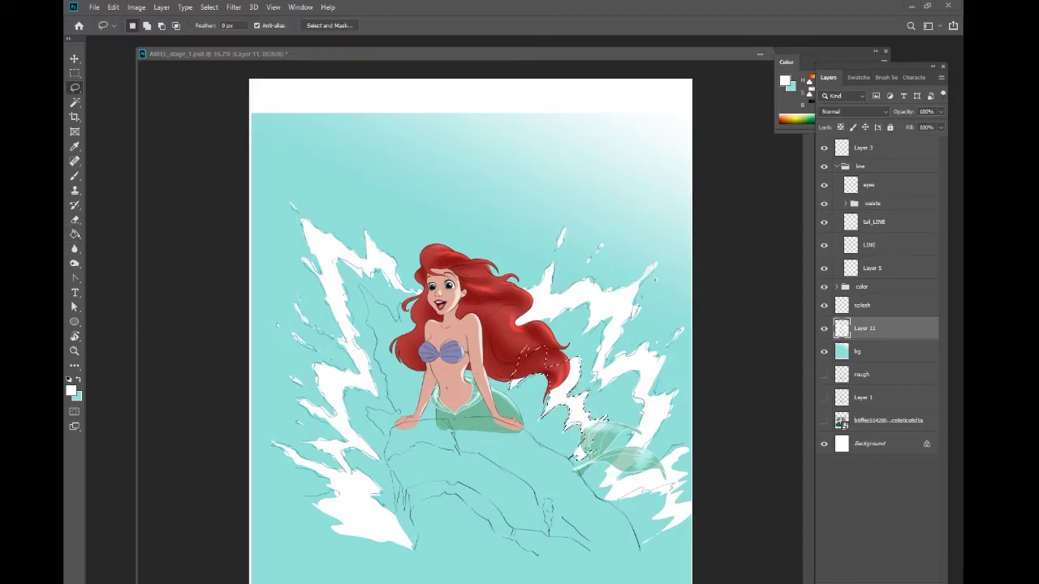
{"action": "left_click_drag", "start_coordinate": [414, 318], "coordinate": [361, 289]}
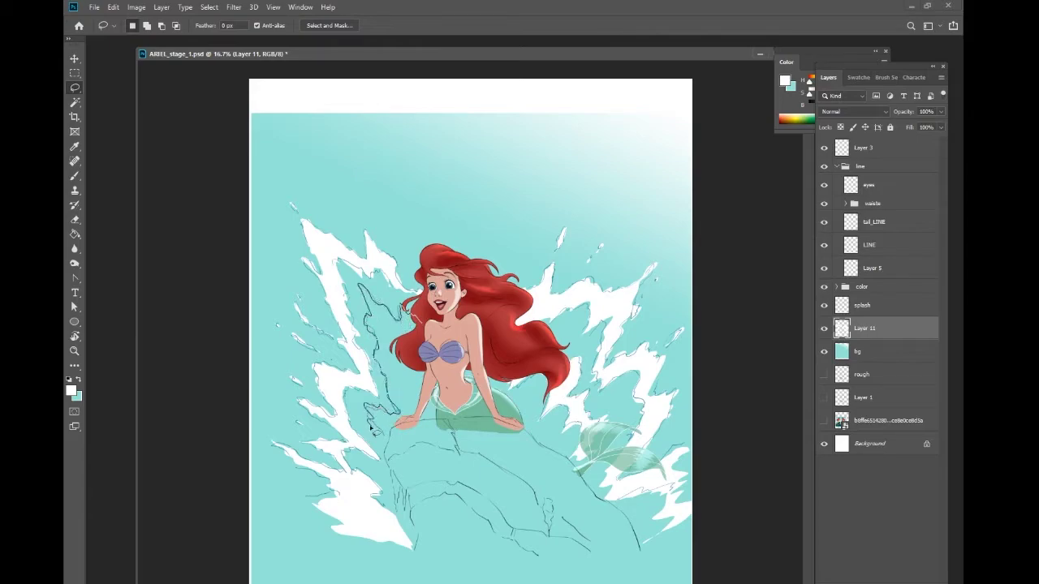
{"action": "mouse_move", "coordinate": [371, 427]}
{"action": "left_mouse_down"}
{"action": "mouse_move", "coordinate": [438, 341]}
{"action": "mouse_move", "coordinate": [416, 320]}
{"action": "left_mouse_up"}
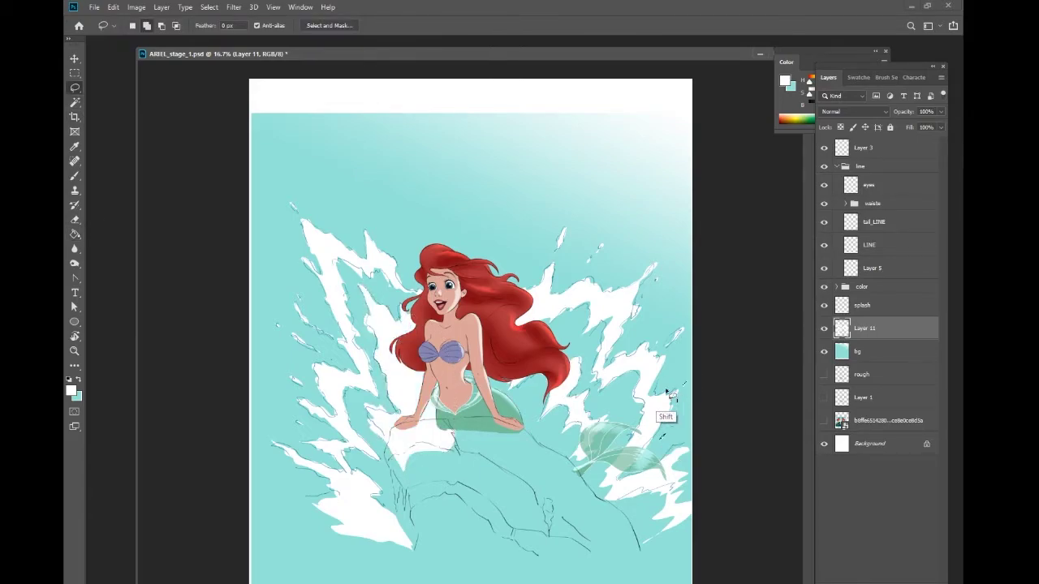
{"action": "key", "text": "ctrl+d"}
{"action": "key", "text": "g"}
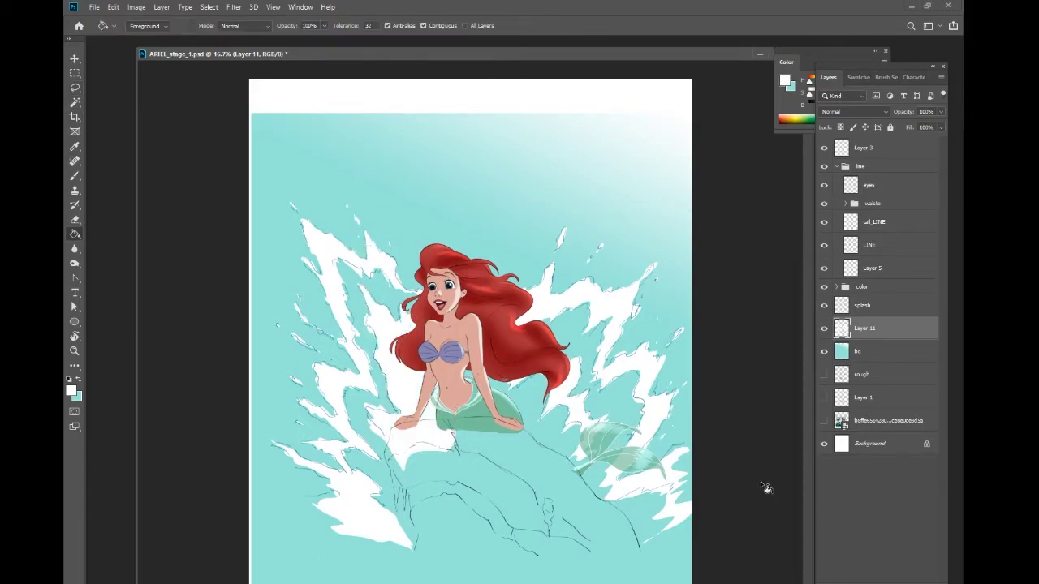
Step: Paint soft blue shading behind the white splashes on a new layer above bg and hide the splash line layer
{"action": "key", "text": "b"}
{"action": "left_click_drag", "start_coordinate": [786, 62], "coordinate": [626, 90]}
{"action": "left_click", "coordinate": [852, 564], "text": "ctrl"}
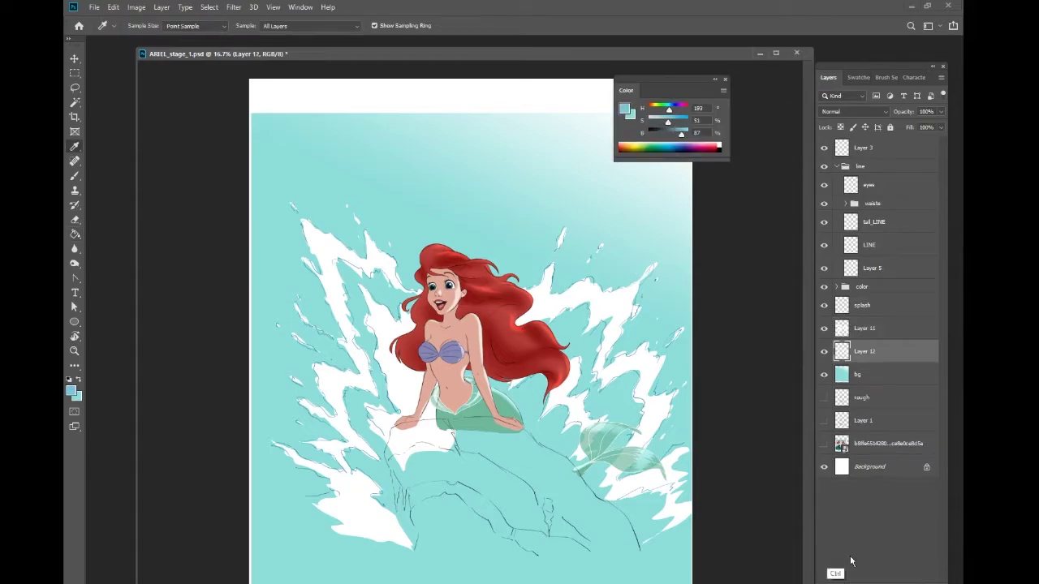
{"action": "mouse_move", "coordinate": [540, 416]}
{"action": "left_mouse_down"}
{"action": "mouse_move", "coordinate": [514, 530]}
{"action": "mouse_move", "coordinate": [573, 470]}
{"action": "mouse_move", "coordinate": [424, 473]}
{"action": "mouse_move", "coordinate": [452, 503]}
{"action": "mouse_move", "coordinate": [560, 339]}
{"action": "mouse_move", "coordinate": [631, 519]}
{"action": "mouse_move", "coordinate": [471, 568]}
{"action": "left_mouse_up"}
{"action": "left_click", "coordinate": [824, 305]}
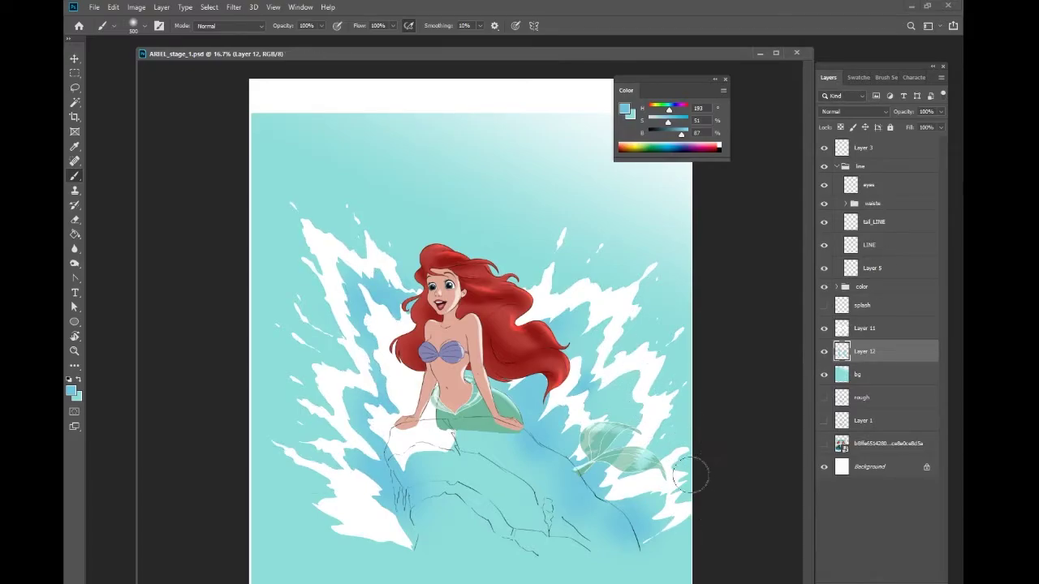
Step: Try recolouring the bg layer with a Hue/Saturation hue of -35 and a Color Balance cyan-red level of +22
{"action": "key", "text": "alt+bracketleft"}
{"action": "key", "text": "ctrl+u"}
{"action": "mouse_move", "coordinate": [782, 500]}
{"action": "left_mouse_down"}
{"action": "mouse_move", "coordinate": [816, 501]}
{"action": "mouse_move", "coordinate": [764, 503]}
{"action": "left_mouse_up"}
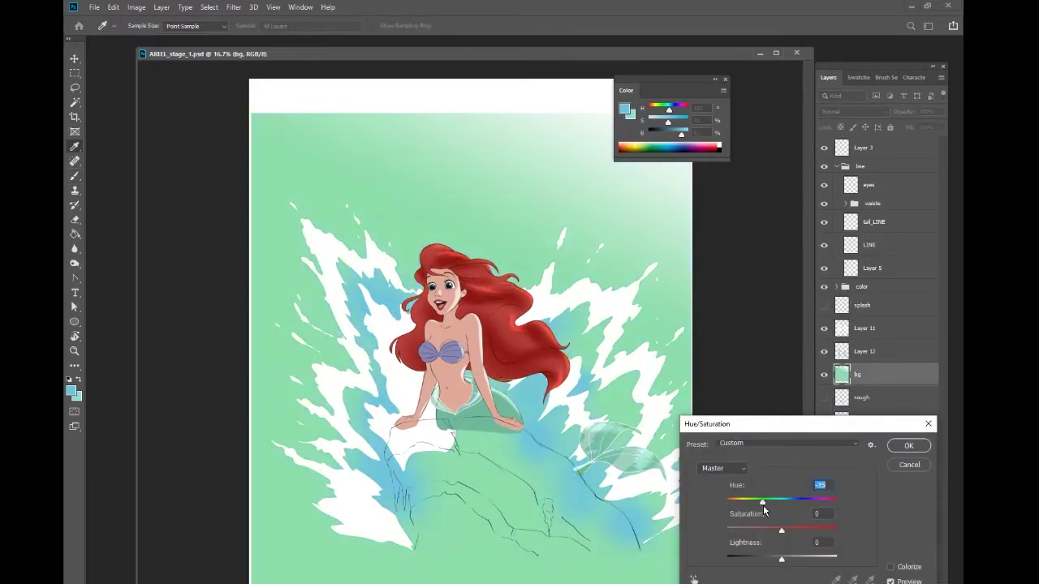
{"action": "key", "text": "Escape"}
{"action": "key", "text": "ctrl+b"}
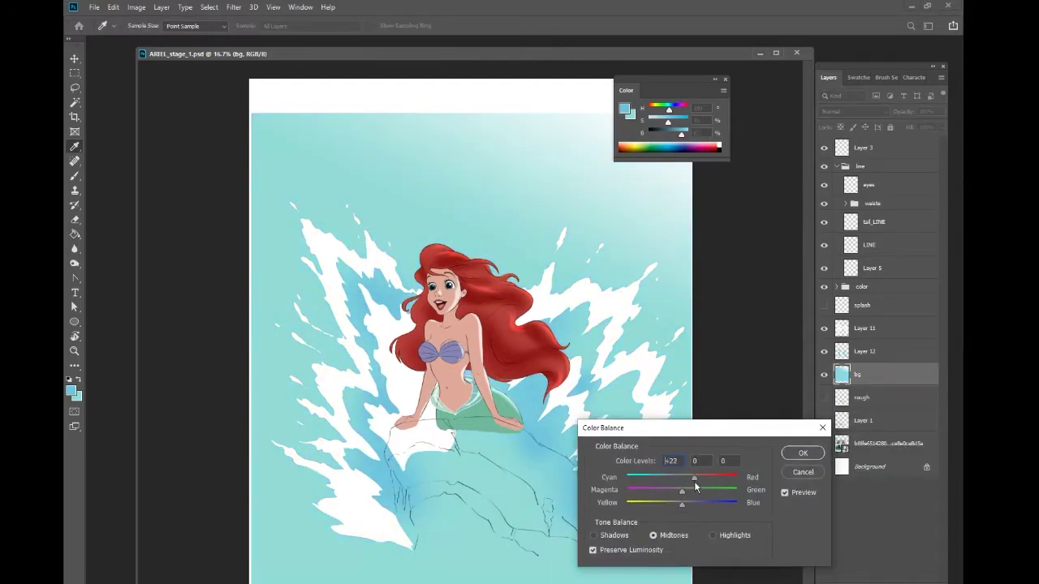
{"action": "key", "text": "Return"}
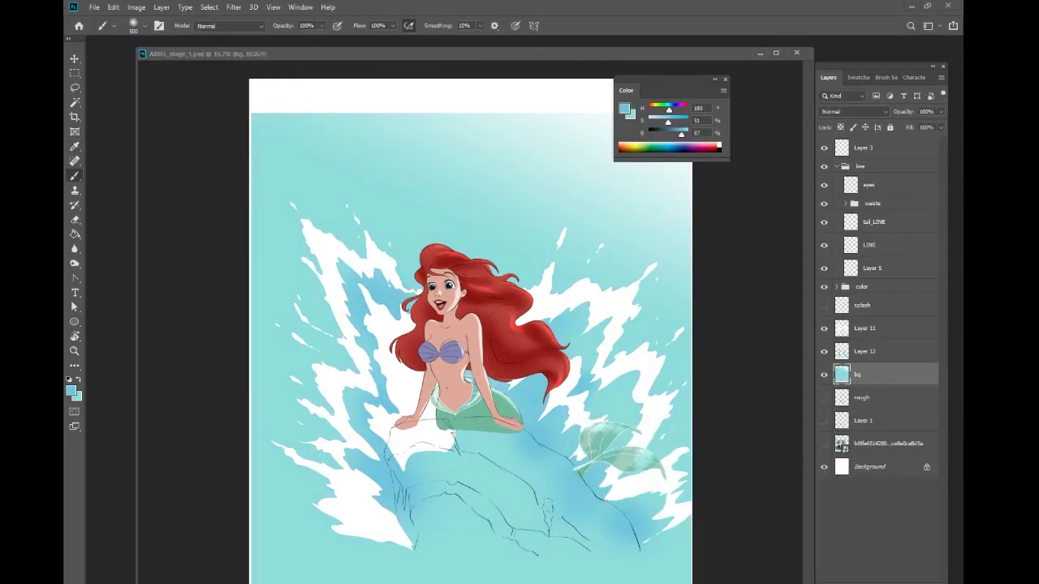
Step: Paste the rock colour palette as a layer named rock_pallete and place it beside the rock's lower left side
{"action": "key", "text": "ctrl+plus"}
{"action": "scroll", "coordinate": [487, 324], "scroll_direction": "down", "scroll_amount": 3}
{"action": "key", "text": "v"}
{"action": "key", "text": "ctrl+v"}
{"action": "mouse_move", "coordinate": [243, 488]}
{"action": "left_mouse_down"}
{"action": "mouse_move", "coordinate": [256, 543]}
{"action": "mouse_move", "coordinate": [241, 549]}
{"action": "left_mouse_up"}
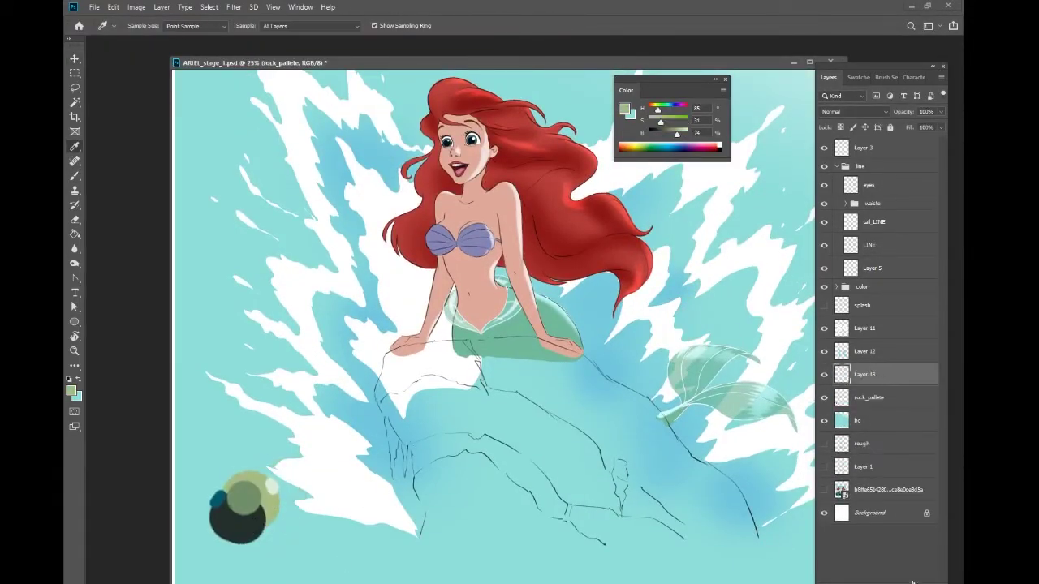
Step: Create a layer named rock, lasso the rock's outline and fill it with the palette's light olive green
{"action": "key", "text": "ctrl+shift+n"}
{"action": "type", "text": "rock"}
{"action": "key", "text": "Return"}
{"action": "key", "text": "l"}
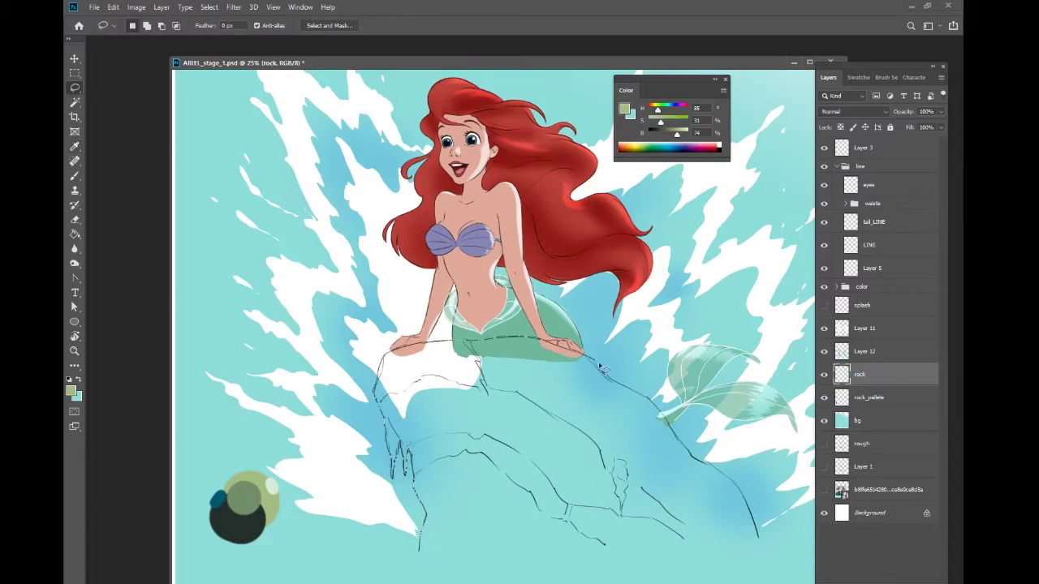
{"action": "left_click_drag", "start_coordinate": [601, 367], "coordinate": [768, 556]}
{"action": "key", "text": "g"}
{"action": "left_click", "coordinate": [727, 550]}
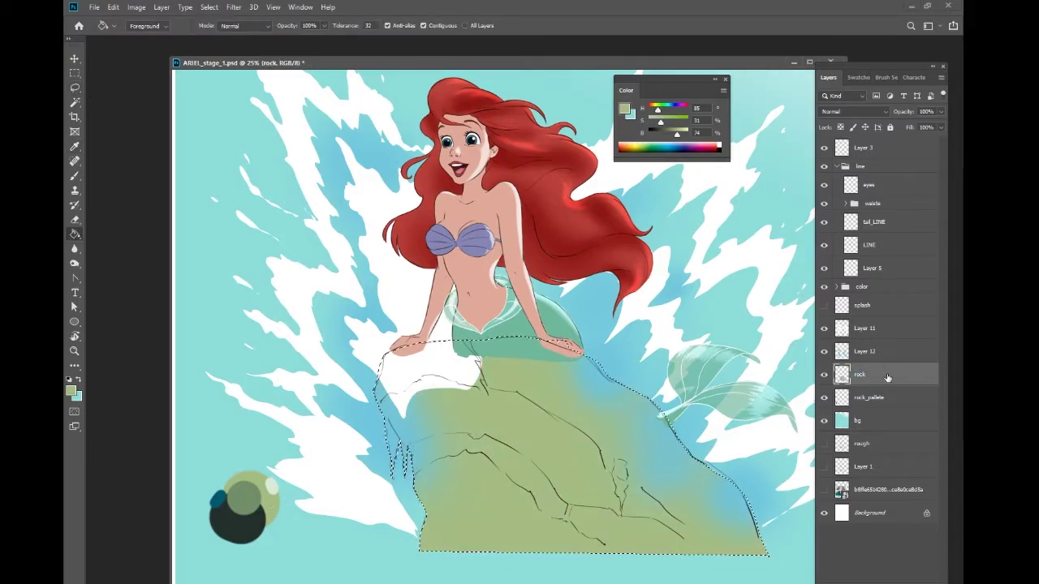
Step: Move the rock layer above the white splash layer, hide the color group while keeping the line group shown, and deselect
{"action": "left_click_drag", "start_coordinate": [888, 377], "coordinate": [887, 318]}
{"action": "left_click", "coordinate": [837, 165]}
{"action": "left_click", "coordinate": [824, 180]}
{"action": "left_click", "coordinate": [823, 165]}
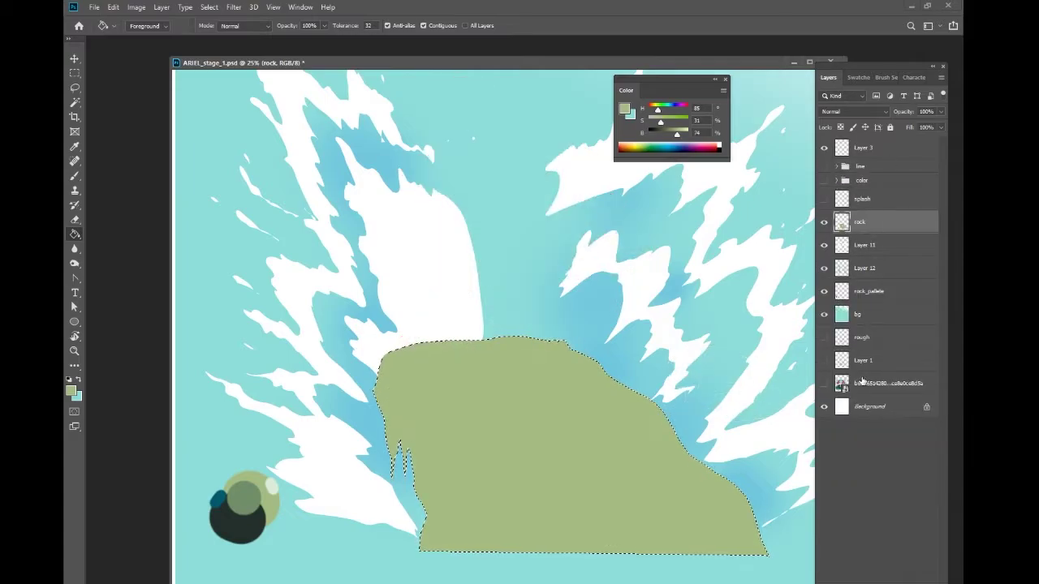
{"action": "left_click", "coordinate": [824, 166]}
{"action": "key", "text": "ctrl+d"}
Step: Sample the rock palette's near-black green and try a grainy textured brush on the rock's upper left face
{"action": "key", "text": "e"}
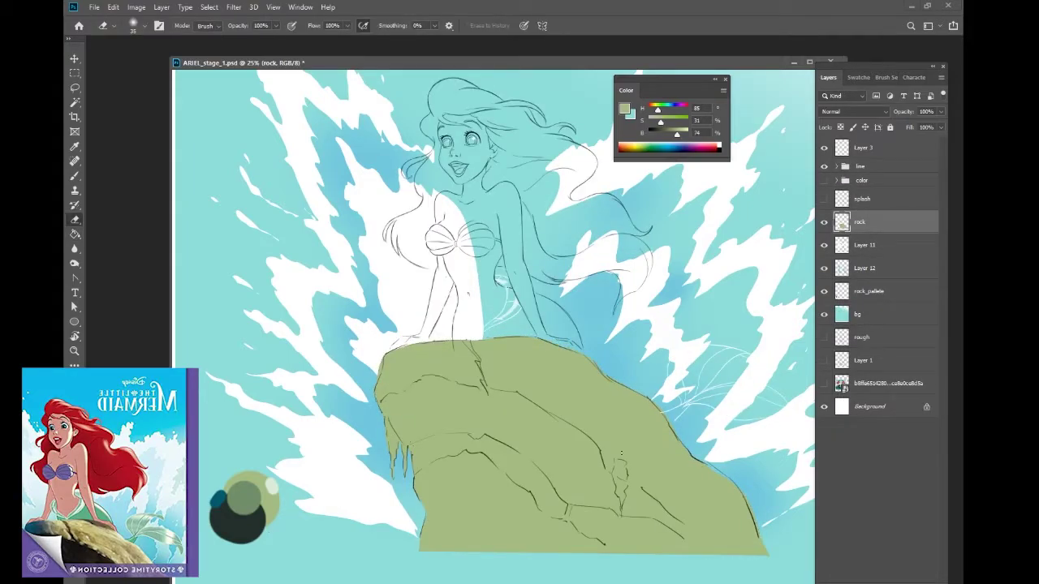
{"action": "key", "text": "b"}
{"action": "left_click", "coordinate": [258, 520], "text": "alt"}
{"action": "right_click", "coordinate": [475, 351]}
{"action": "scroll", "coordinate": [742, 442], "scroll_direction": "down", "scroll_amount": 10}
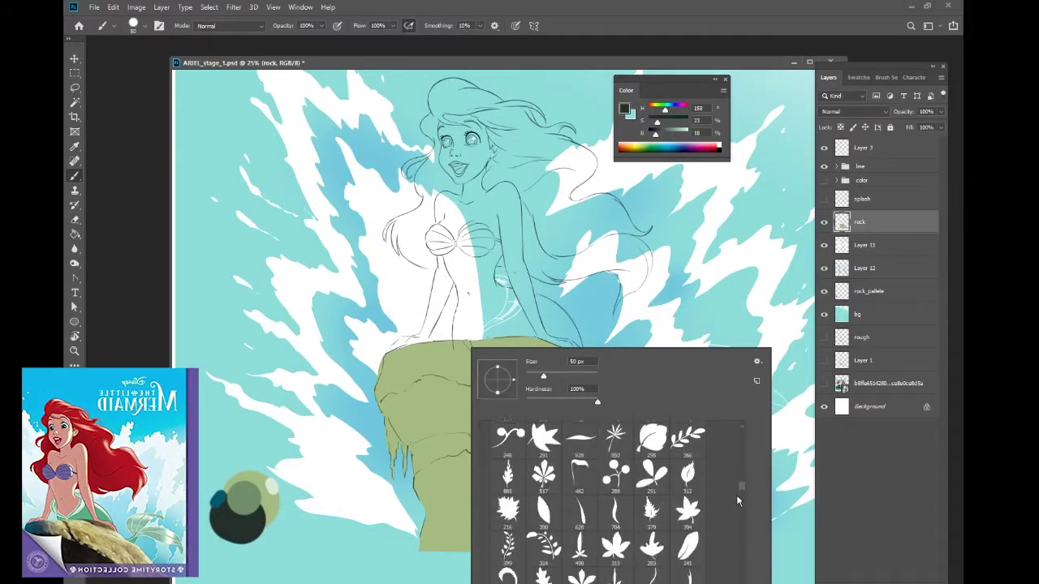
{"action": "scroll", "coordinate": [736, 501], "scroll_direction": "up", "scroll_amount": 10}
{"action": "key", "text": "Return"}
{"action": "right_click", "coordinate": [486, 351]}
{"action": "left_click_drag", "start_coordinate": [754, 503], "coordinate": [753, 439]}
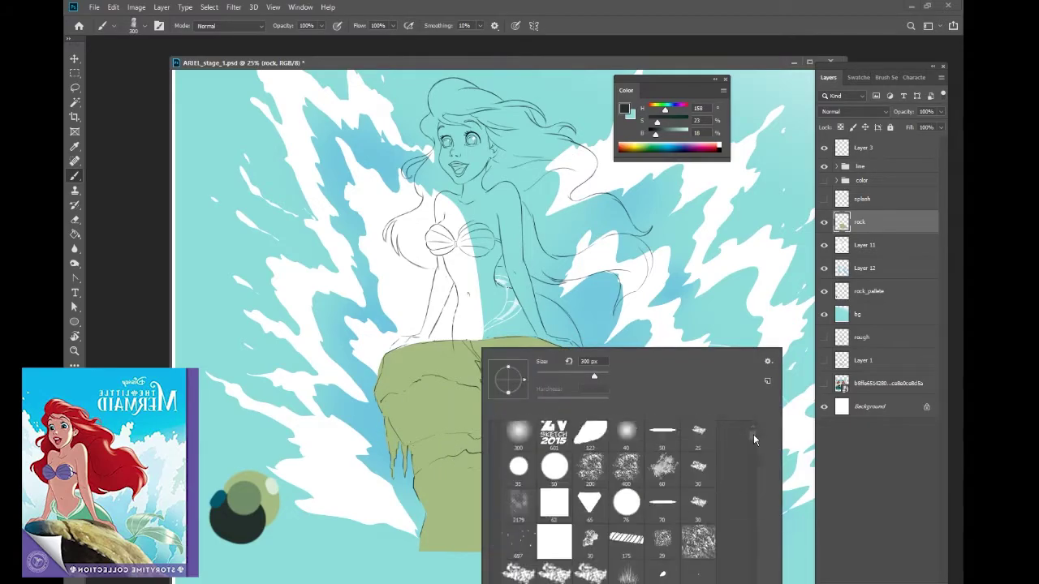
{"action": "double_click", "coordinate": [626, 466]}
{"action": "left_click_drag", "start_coordinate": [388, 402], "coordinate": [471, 386]}
{"action": "left_click", "coordinate": [532, 464]}
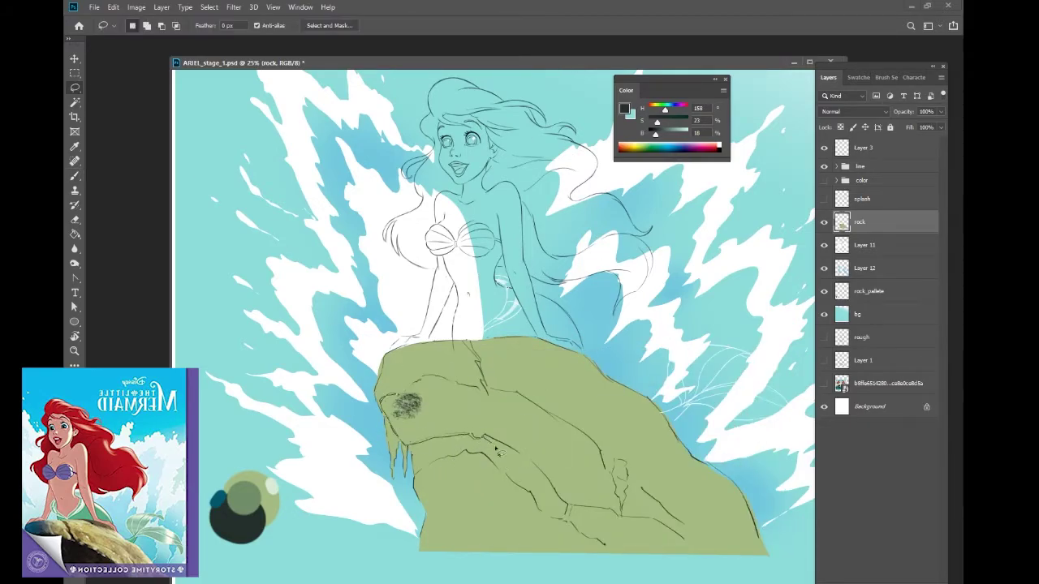
Step: Lasso the rock's two shadow bands and crevices and fill them with near-black green on a new layer clipped to rock
{"action": "mouse_move", "coordinate": [497, 452]}
{"action": "left_mouse_down"}
{"action": "mouse_move", "coordinate": [719, 563]}
{"action": "mouse_move", "coordinate": [515, 396]}
{"action": "left_mouse_up"}
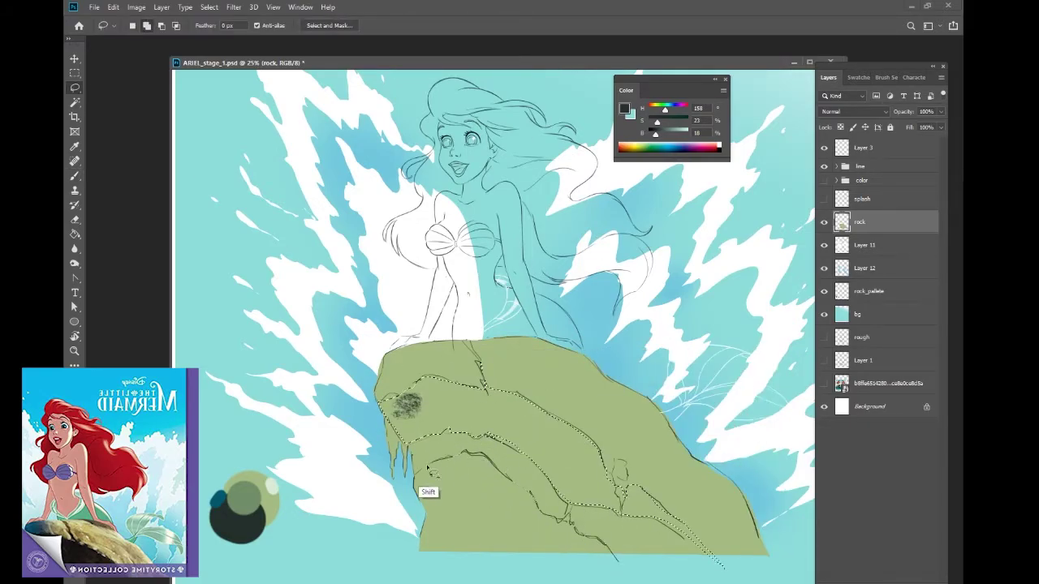
{"action": "key", "text": "g"}
{"action": "key", "text": "ctrl+shift+alt+n"}
{"action": "left_click", "coordinate": [535, 503]}
Step: Brush soft dark teal over the rock's upper left end and duplicate the shadow layer, keeping the copy clipped to rock
{"action": "key", "text": "b"}
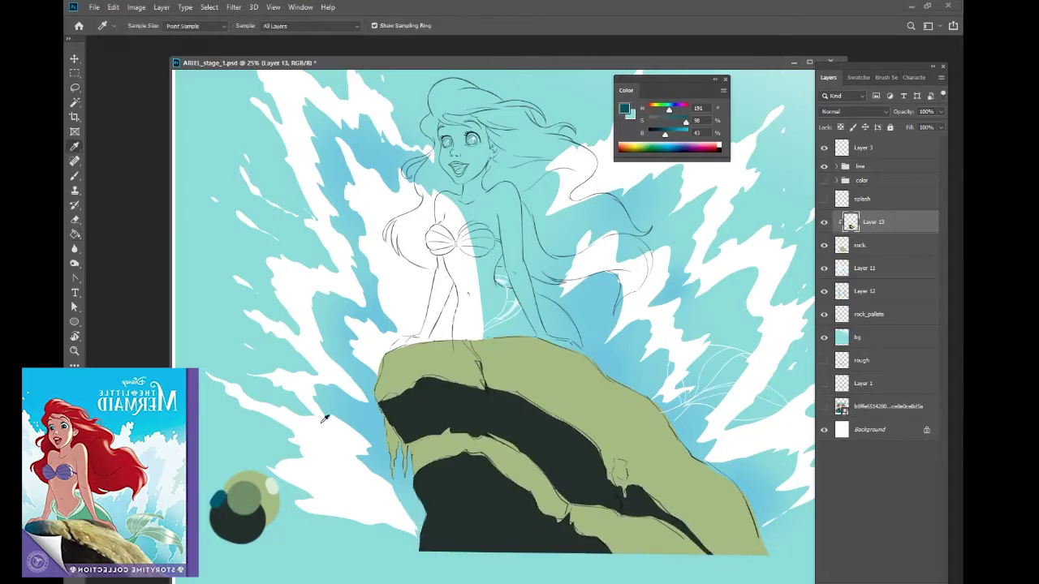
{"action": "left_click_drag", "start_coordinate": [381, 349], "coordinate": [423, 398]}
{"action": "key", "text": "ctrl+shift+alt+n"}
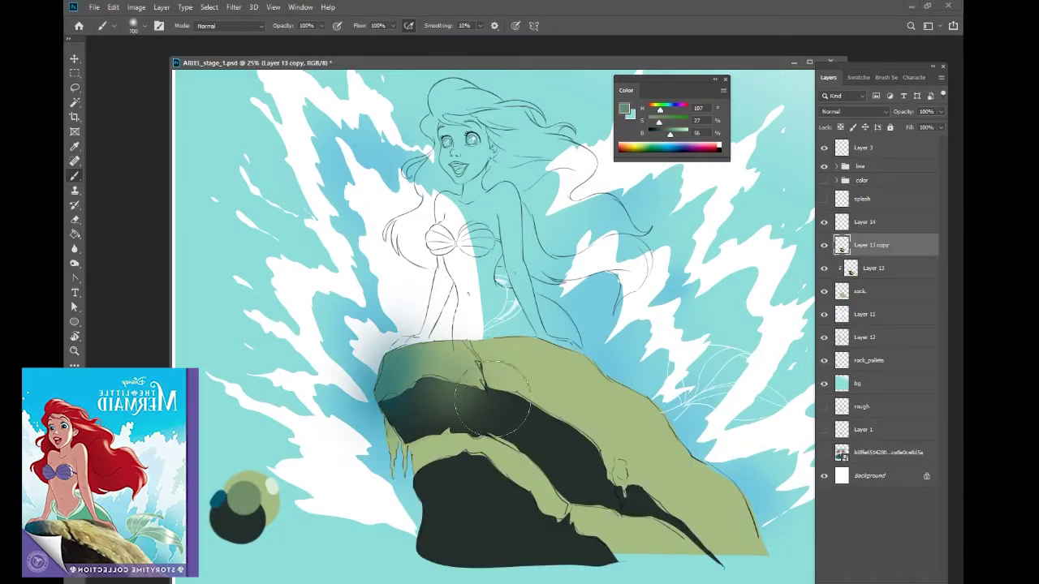
{"action": "key", "text": "ctrl+j"}
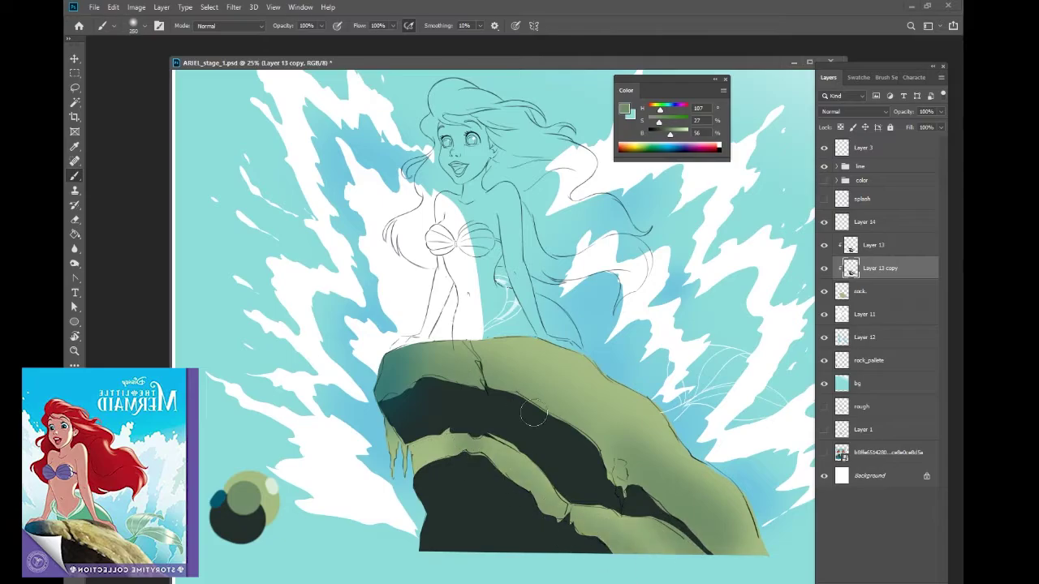
Step: Shade the rock's lower ledge and the left side of its bottom shadow with soft dark teal
{"action": "key", "text": "bracketleft"}
{"action": "key", "text": "x"}
{"action": "key", "text": "bracketright"}
{"action": "key", "text": "bracketright"}
{"action": "key", "text": "bracketright"}
{"action": "left_click_drag", "start_coordinate": [410, 445], "coordinate": [450, 451]}
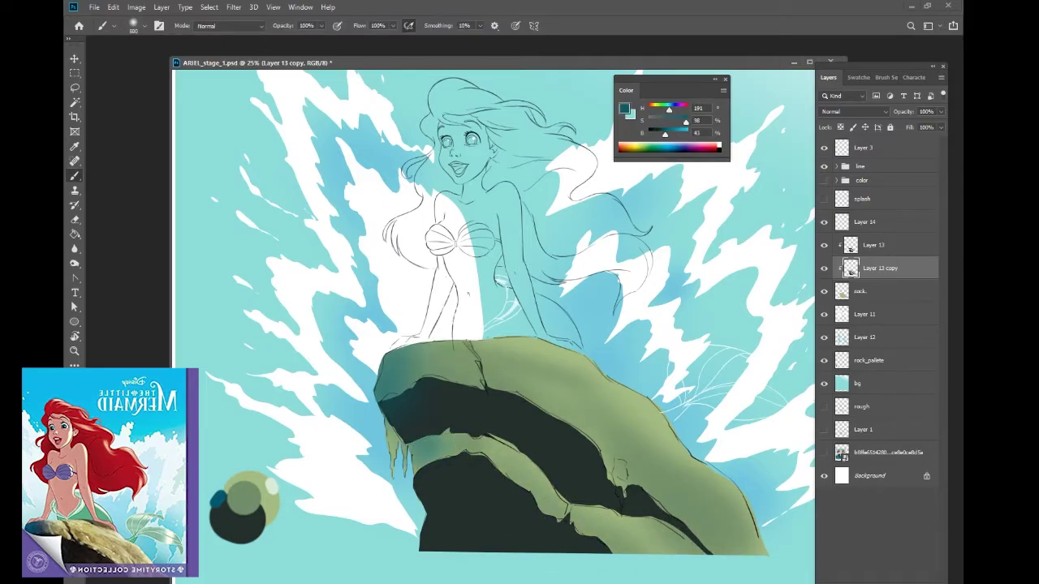
{"action": "left_click", "coordinate": [873, 244]}
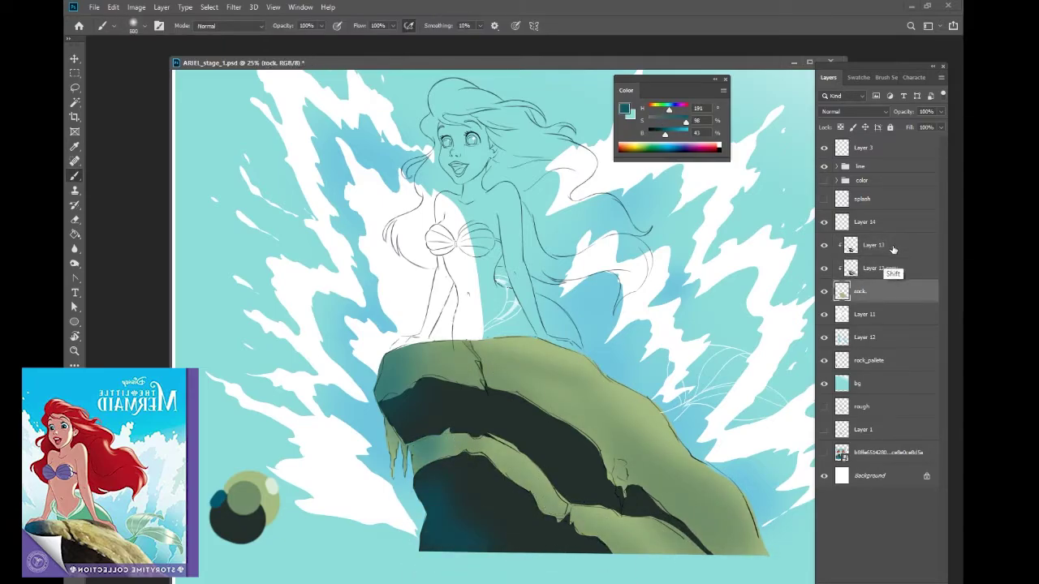
Step: Merge the rock and shadow layers, then brush dark grainy texture on a new clipped layer at 46% opacity
{"action": "key", "text": "ctrl+e"}
{"action": "key", "text": "ctrl+shift+alt+n"}
{"action": "right_click", "coordinate": [578, 349]}
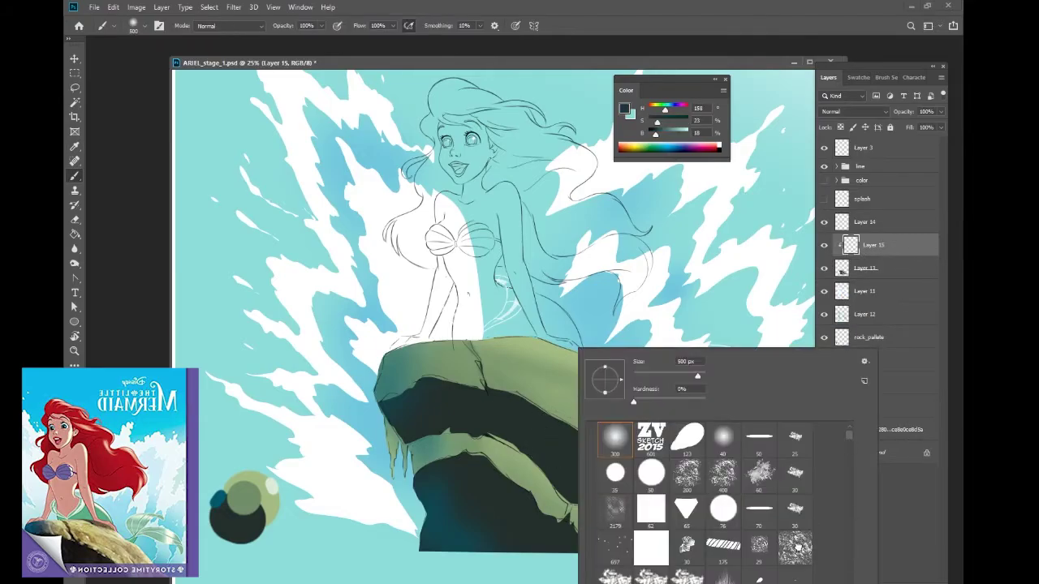
{"action": "double_click", "coordinate": [649, 438]}
{"action": "mouse_move", "coordinate": [730, 389]}
{"action": "left_mouse_down"}
{"action": "mouse_move", "coordinate": [714, 422]}
{"action": "mouse_move", "coordinate": [528, 455]}
{"action": "left_mouse_up"}
{"action": "left_click_drag", "start_coordinate": [940, 111], "coordinate": [912, 127]}
Step: Stipple pale yellow-green textured highlights along the rock's top surface and lower ledges on the clipped texture layer
{"action": "left_click", "coordinate": [645, 144]}
{"action": "key", "text": "bracketleft"}
{"action": "key", "text": "bracketleft"}
{"action": "key", "text": "bracketleft"}
{"action": "key", "text": "bracketleft"}
{"action": "key", "text": "bracketleft"}
{"action": "key", "text": "bracketleft"}
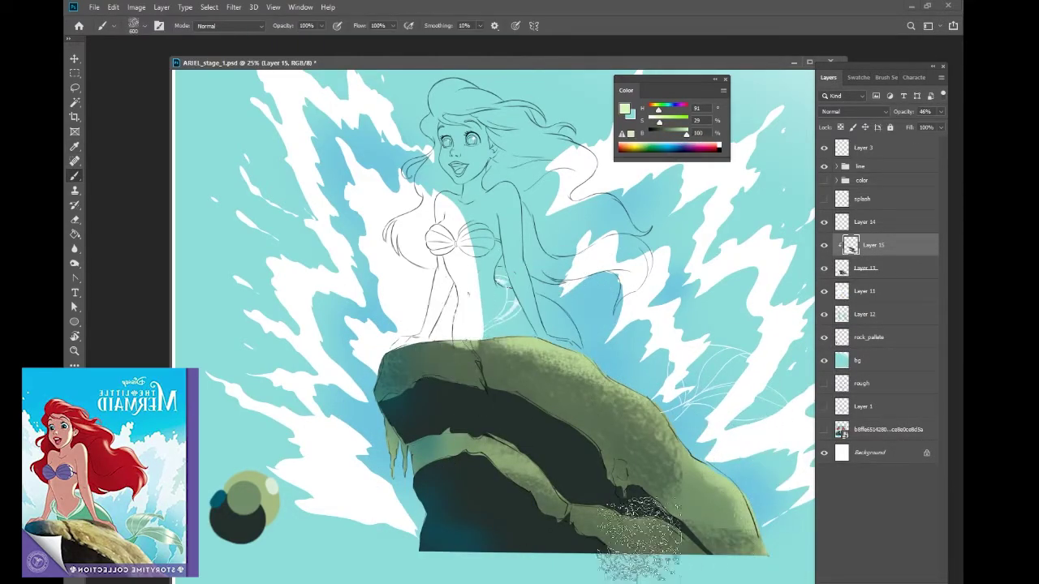
{"action": "mouse_move", "coordinate": [638, 536]}
{"action": "left_mouse_down"}
{"action": "mouse_move", "coordinate": [544, 506]}
{"action": "mouse_move", "coordinate": [622, 557]}
{"action": "mouse_move", "coordinate": [747, 515]}
{"action": "mouse_move", "coordinate": [709, 449]}
{"action": "left_mouse_up"}
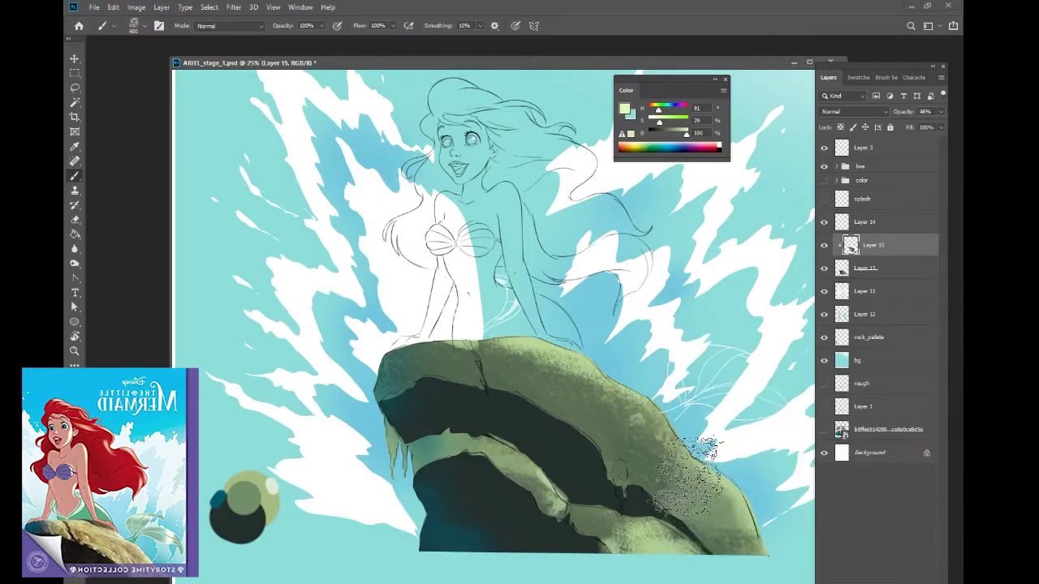
Step: Add dark and light grain around the rock's upper crack and right slope, using the textured brush at 200 to 600 px
{"action": "key", "text": "bracketleft"}
{"action": "key", "text": "bracketleft"}
{"action": "key", "text": "bracketleft"}
{"action": "key", "text": "bracketleft"}
{"action": "key", "text": "bracketleft"}
{"action": "left_click", "coordinate": [468, 398], "text": "alt"}
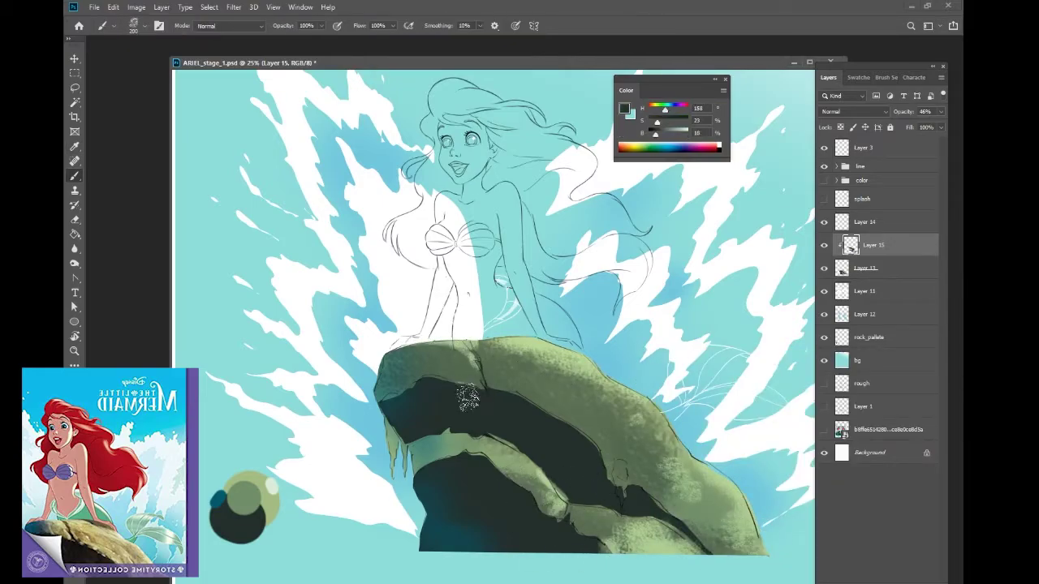
{"action": "key", "text": "bracketright"}
{"action": "key", "text": "bracketright"}
{"action": "key", "text": "bracketright"}
{"action": "key", "text": "bracketright"}
{"action": "key", "text": "bracketright"}
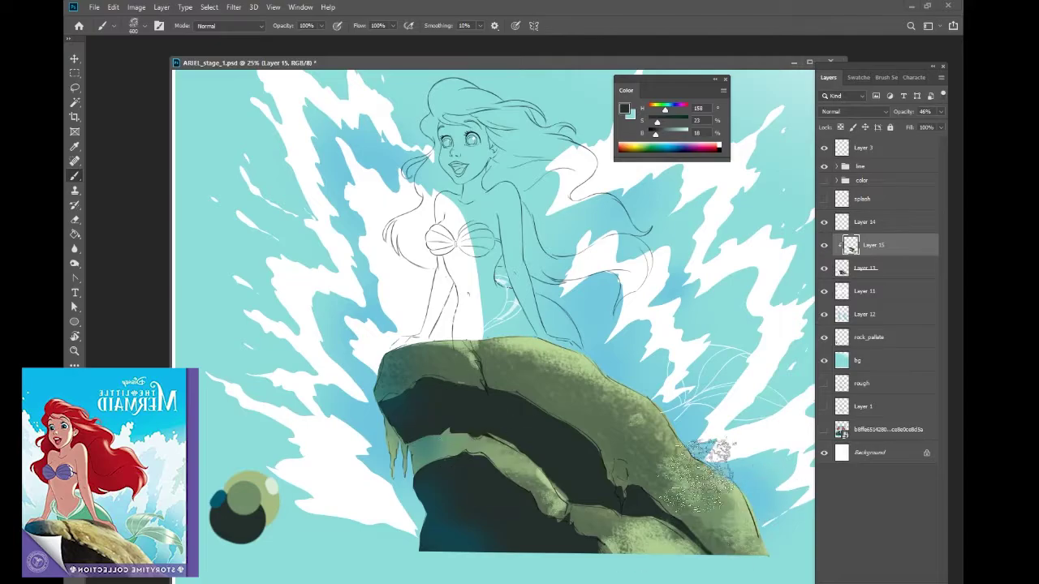
Step: Roughen the shadow edges, crack and bottom right edge on the base rock layer with a small dark textured brush
{"action": "left_click", "coordinate": [824, 269]}
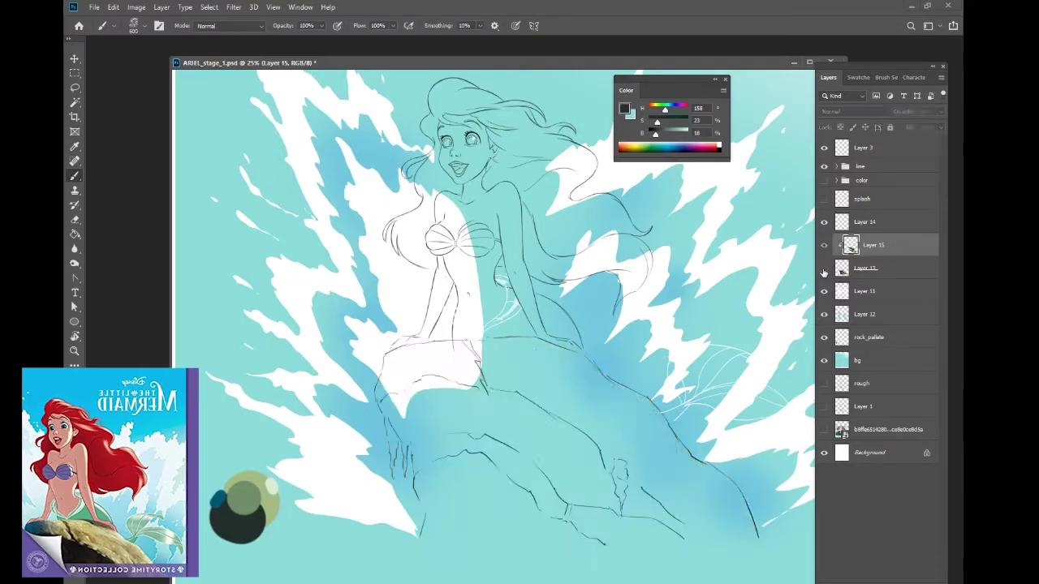
{"action": "left_click", "coordinate": [824, 268]}
{"action": "left_click", "coordinate": [867, 268]}
{"action": "key", "text": "bracketleft"}
{"action": "key", "text": "bracketleft"}
{"action": "key", "text": "bracketleft"}
{"action": "key", "text": "bracketleft"}
{"action": "key", "text": "bracketleft"}
{"action": "key", "text": "bracketleft"}
{"action": "key", "text": "bracketleft"}
{"action": "key", "text": "bracketleft"}
{"action": "key", "text": "bracketleft"}
{"action": "key", "text": "bracketleft"}
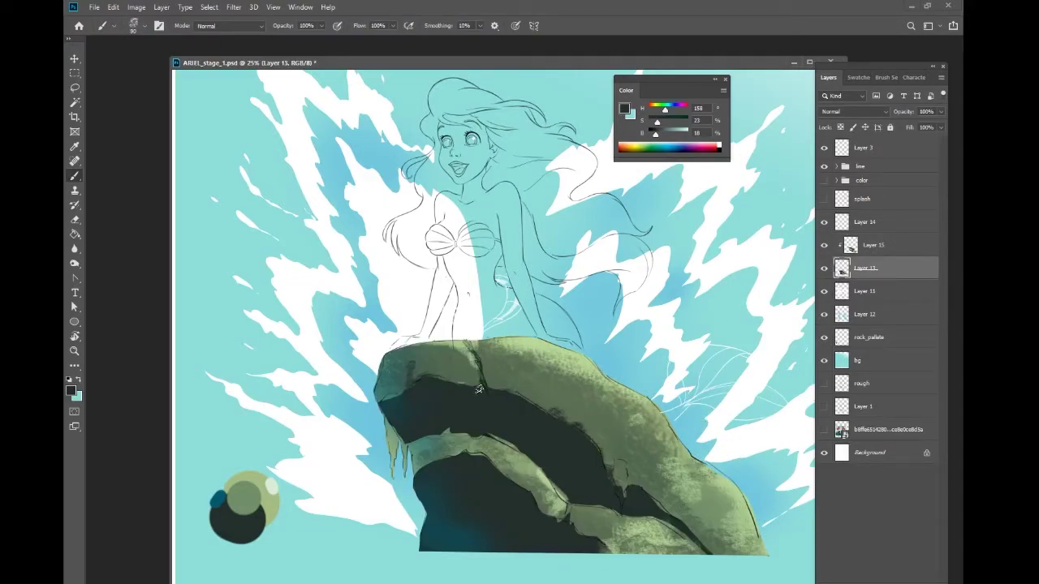
{"action": "left_click_drag", "start_coordinate": [584, 559], "coordinate": [763, 558]}
Step: Lasso the narrow ledge at the rock's lower right, texture it light green on a new clipped layer and deselect
{"action": "key", "text": "l"}
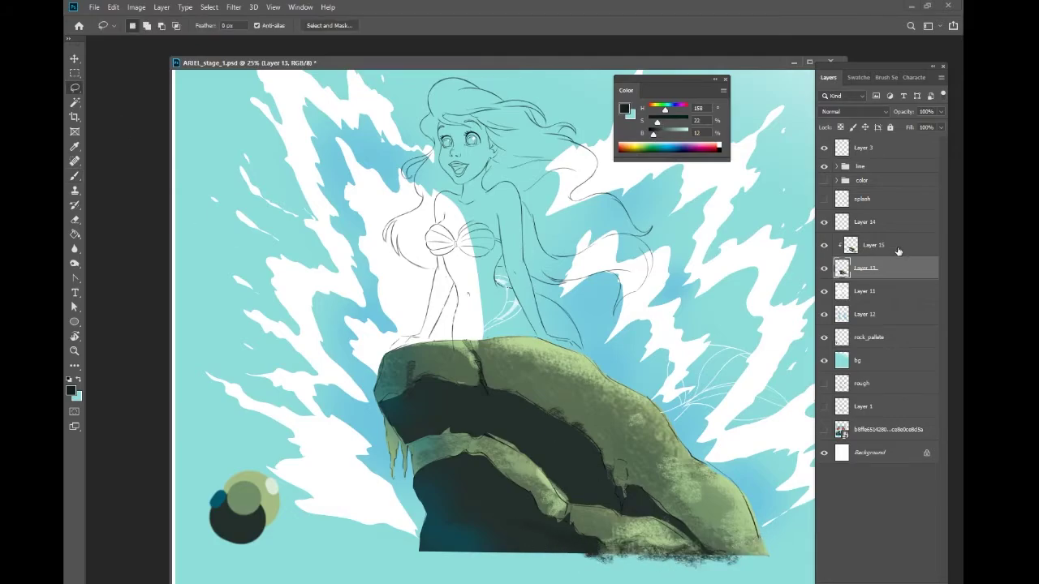
{"action": "key", "text": "ctrl+shift+alt+n"}
{"action": "key", "text": "b"}
{"action": "key", "text": "ctrl+d"}
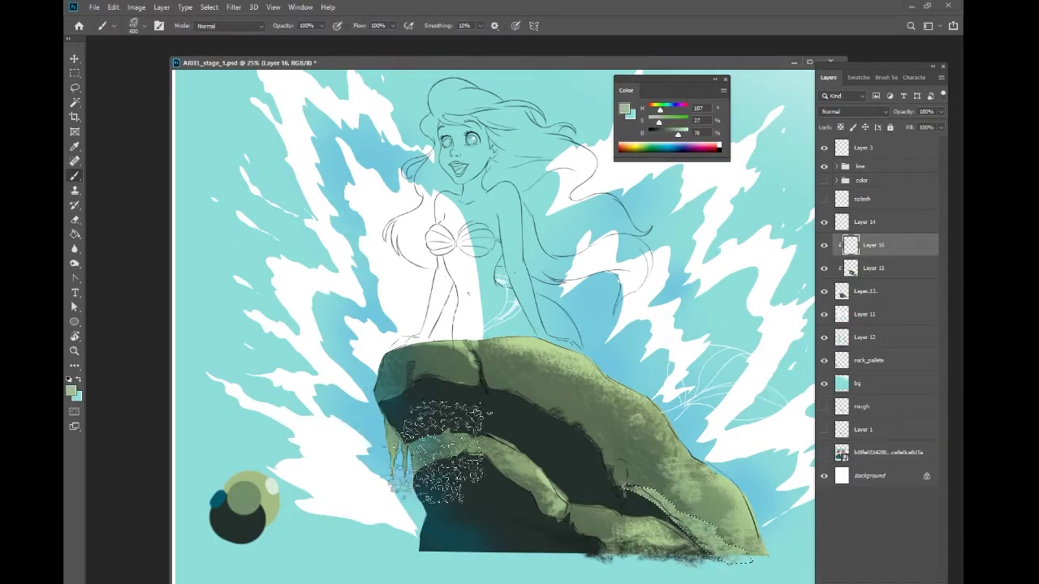
{"action": "left_click", "coordinate": [603, 438], "text": "alt"}
{"action": "left_click", "coordinate": [824, 166]}
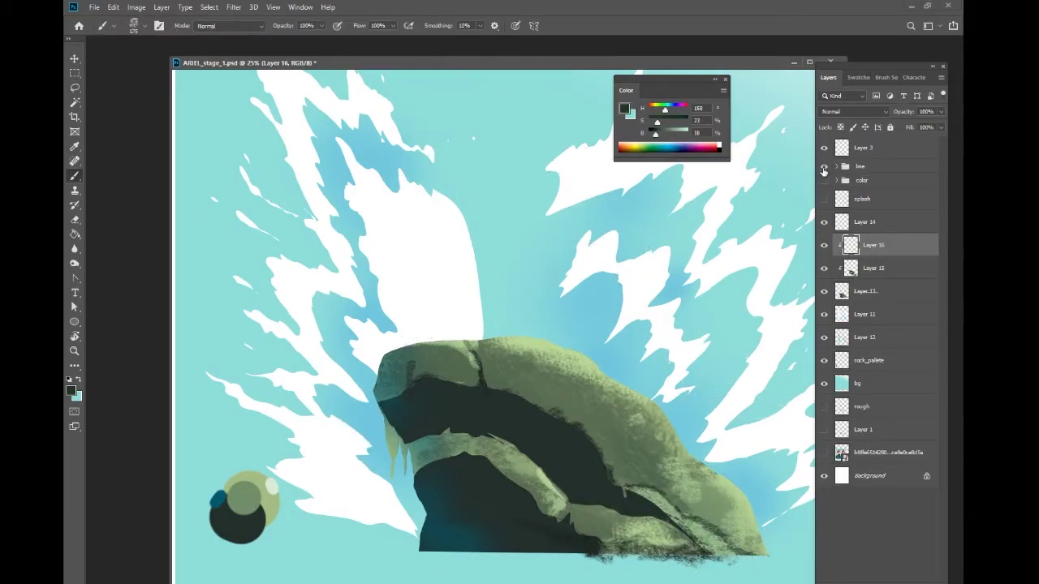
{"action": "left_click", "coordinate": [824, 166]}
{"action": "left_click", "coordinate": [824, 165]}
{"action": "left_click", "coordinate": [824, 166]}
Step: Paint hanging green moss at the rock's left edge and right crevice, using a green swatch with lighter green highlights
{"action": "key", "text": "ctrl+shift+alt+n"}
{"action": "left_click", "coordinate": [856, 78]}
{"action": "left_click", "coordinate": [840, 95]}
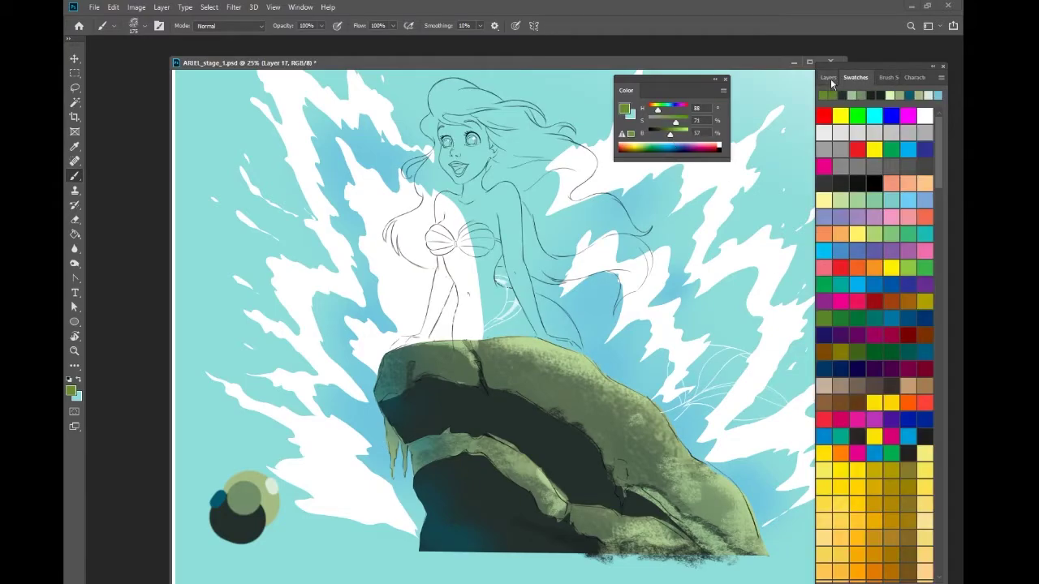
{"action": "left_click", "coordinate": [828, 77]}
{"action": "left_click", "coordinate": [864, 314]}
{"action": "left_click", "coordinate": [824, 165]}
{"action": "left_click", "coordinate": [824, 165]}
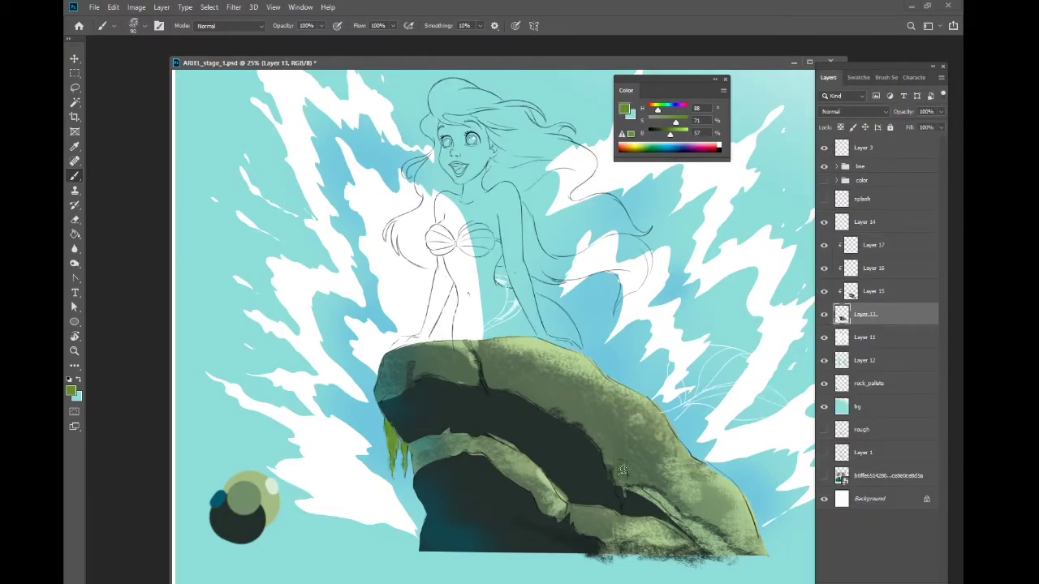
{"action": "left_click", "coordinate": [901, 246]}
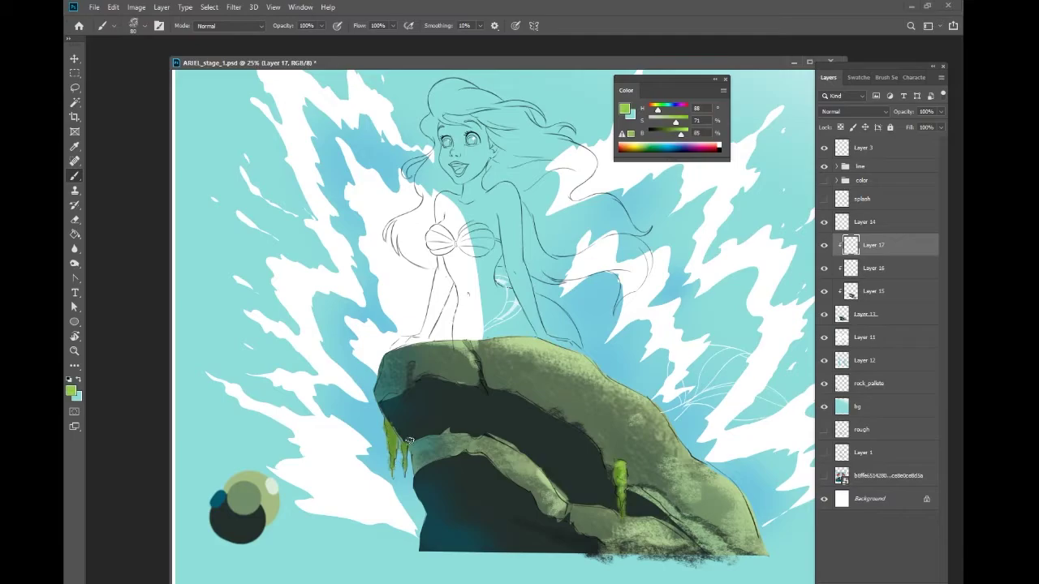
Step: Hide the line group and merge the rock's clipped texture and moss layers with the base rock layer
{"action": "left_click", "coordinate": [824, 165]}
{"action": "right_click", "coordinate": [854, 323]}
{"action": "left_click", "coordinate": [766, 512]}
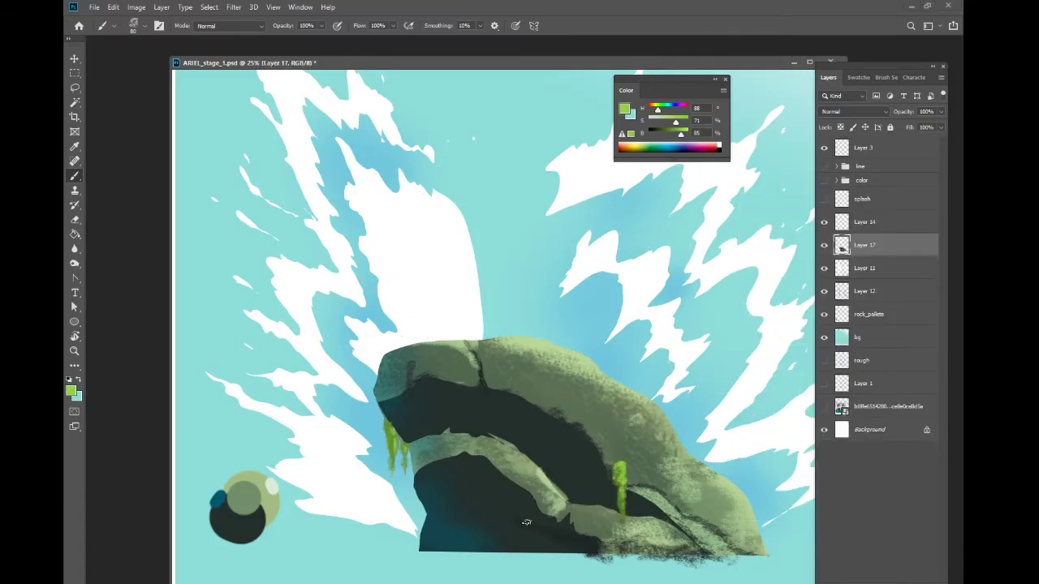
Step: Sharpen the rock's upper crack with dark teal strokes and add light and dark chiselled marks on the upper left face
{"action": "left_click", "coordinate": [720, 475], "text": "alt"}
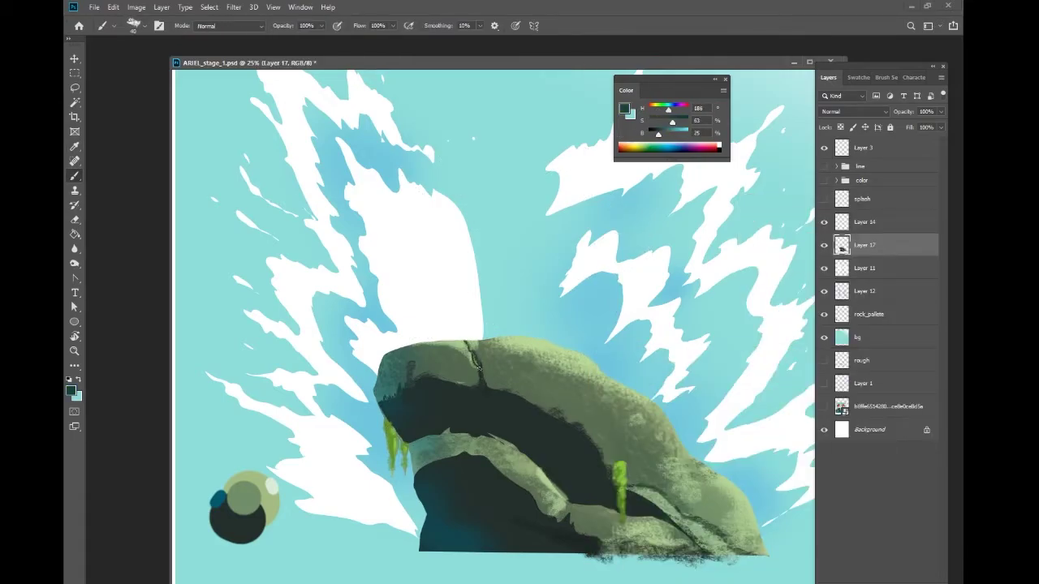
{"action": "left_click_drag", "start_coordinate": [468, 343], "coordinate": [483, 385]}
{"action": "left_click", "coordinate": [490, 348], "text": "alt"}
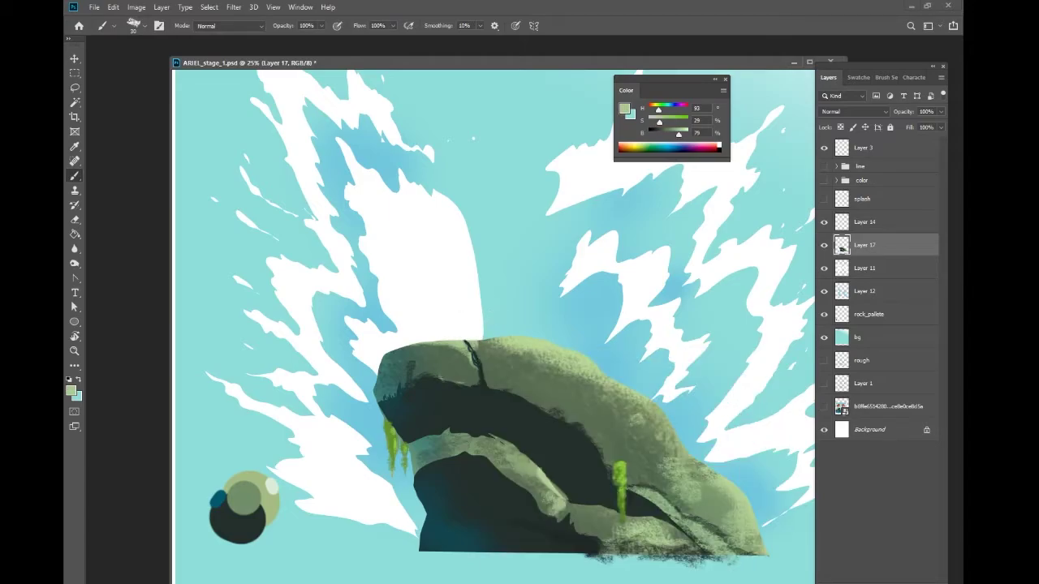
{"action": "left_click", "coordinate": [592, 448], "text": "alt"}
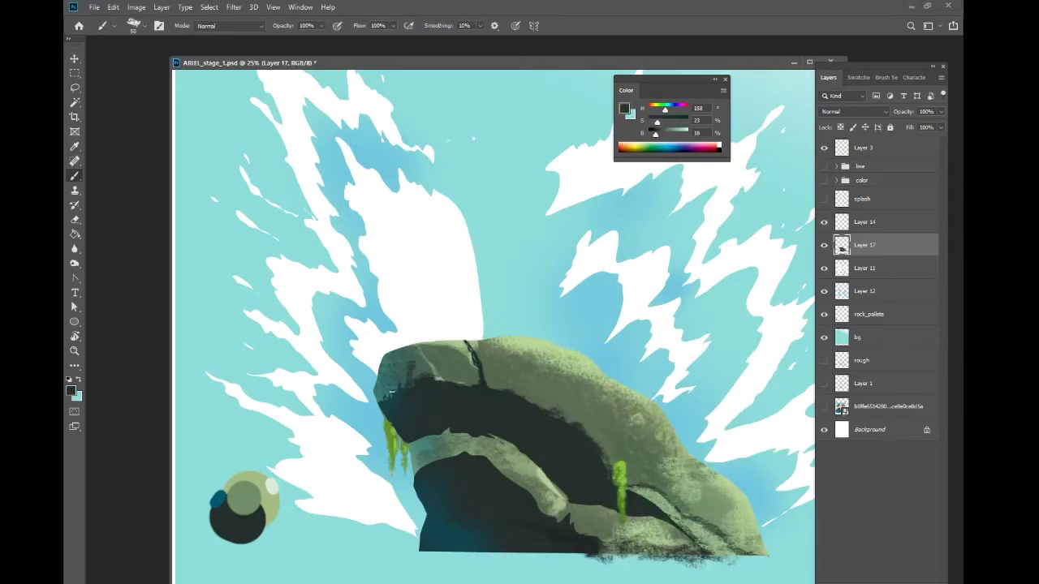
Step: Create a layer clipped to the rock with the Darken blend mode, deepen the rock's marks and show the line group
{"action": "key", "text": "ctrl+shift+alt+n"}
{"action": "key", "text": "ctrl+alt+g"}
{"action": "left_click", "coordinate": [852, 112]}
{"action": "left_click", "coordinate": [845, 148]}
{"action": "left_click", "coordinate": [824, 165]}
{"action": "key", "text": "ctrl+minus"}
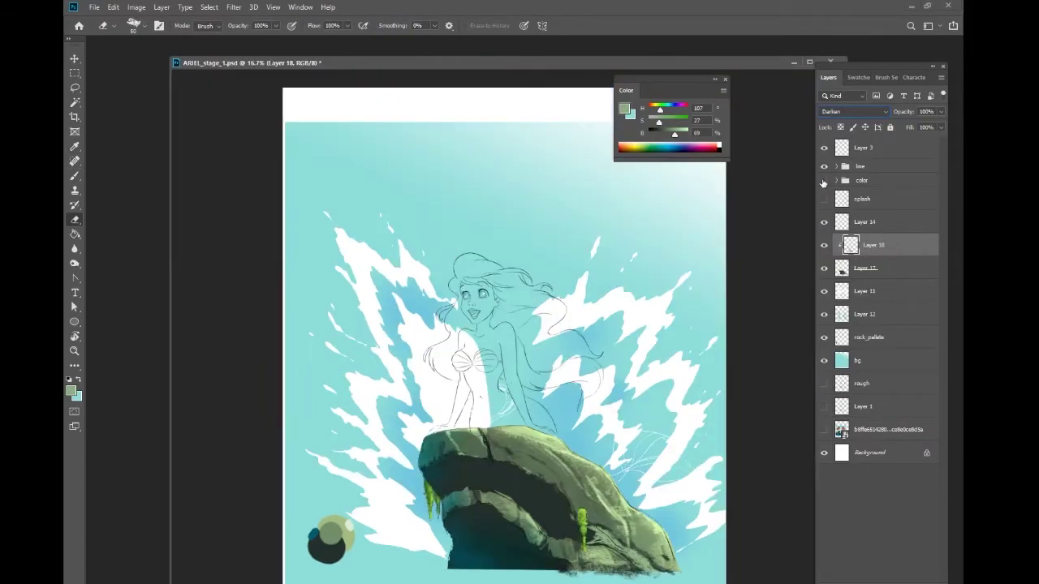
{"action": "key", "text": "e"}
Step: Hide the rock line layer inside the line group, show the color group and compare the rock with its overlay layer
{"action": "left_click", "coordinate": [836, 166]}
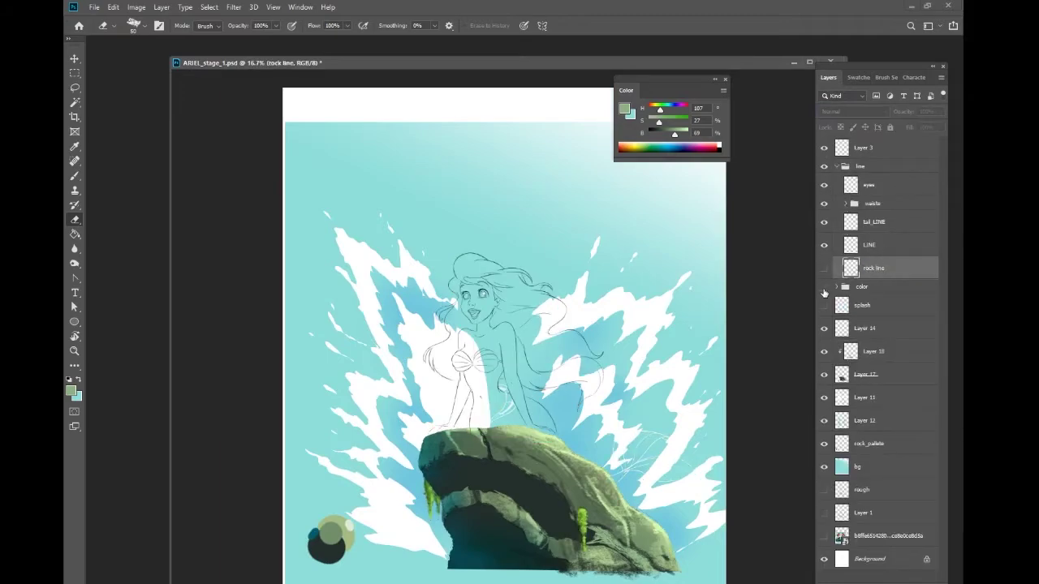
{"action": "left_click", "coordinate": [836, 166]}
{"action": "left_click", "coordinate": [824, 181]}
{"action": "left_click", "coordinate": [824, 269]}
{"action": "left_click", "coordinate": [824, 269]}
{"action": "left_click", "coordinate": [892, 245]}
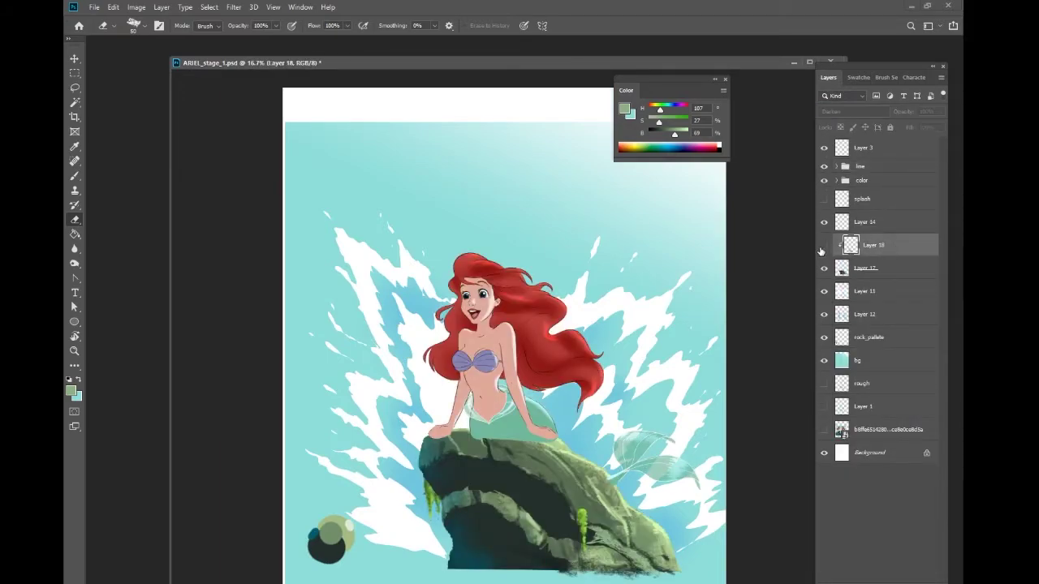
Step: Merge the rock layers, rename the result ROCK_overlay and move it above the line group
{"action": "key", "text": "ctrl+e"}
{"action": "double_click", "coordinate": [873, 245]}
{"action": "type", "text": "ROCK_overlay"}
{"action": "key", "text": "Return"}
{"action": "left_click_drag", "start_coordinate": [844, 247], "coordinate": [844, 159]}
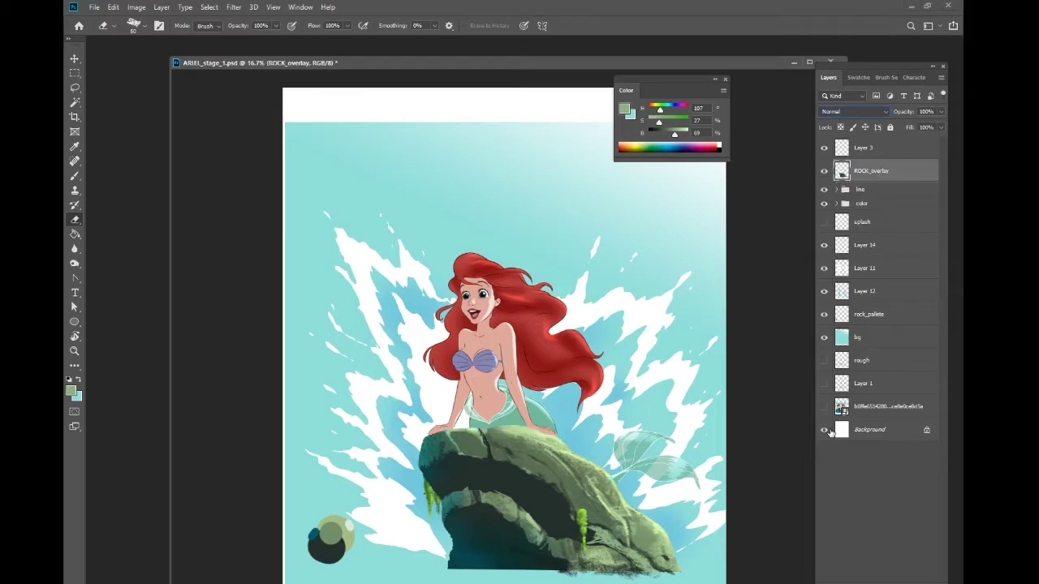
Step: Add a new layer clipped to ROCK_overlay for muted green touch-ups and hide the rock_pallete layer
{"action": "key", "text": "ctrl+shift+alt+n"}
{"action": "key", "text": "ctrl+alt+g"}
{"action": "key", "text": "b"}
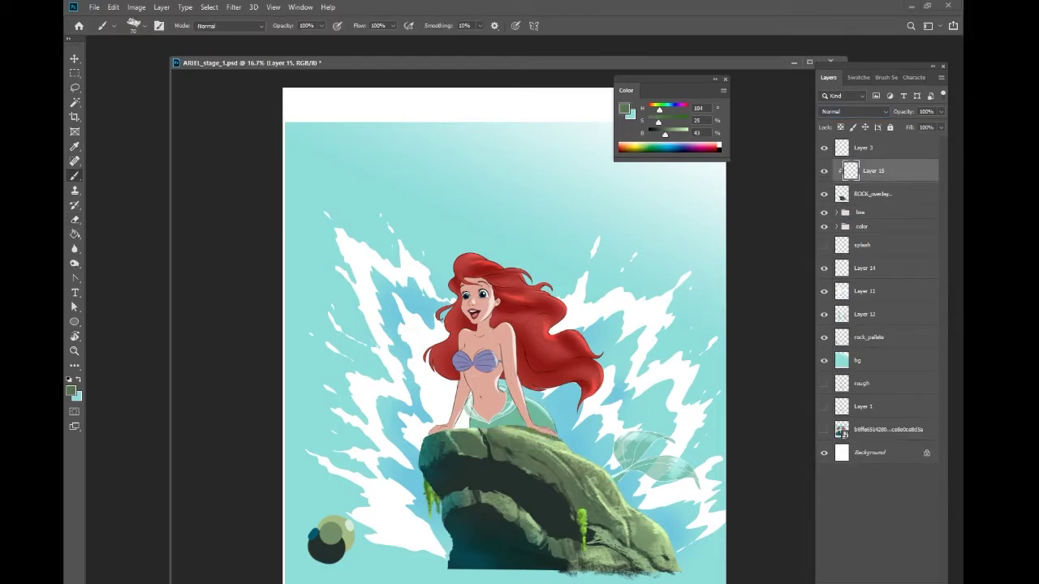
{"action": "key", "text": "ctrl+l"}
{"action": "left_click", "coordinate": [843, 327]}
Step: Lower the opacity of the tail_colour layer in the color group to 88%
{"action": "left_click", "coordinate": [836, 226]}
{"action": "scroll", "coordinate": [893, 325], "scroll_direction": "down", "scroll_amount": 2}
{"action": "mouse_move", "coordinate": [701, 63]}
{"action": "left_mouse_down"}
{"action": "mouse_move", "coordinate": [672, 61]}
{"action": "mouse_move", "coordinate": [708, 72]}
{"action": "left_mouse_up"}
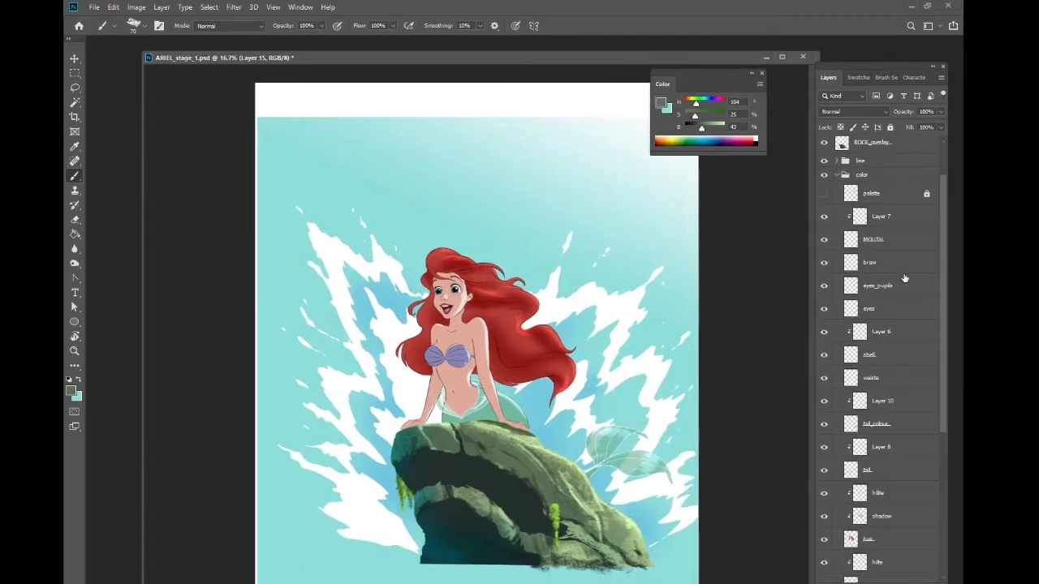
{"action": "scroll", "coordinate": [893, 325], "scroll_direction": "down", "scroll_amount": 2}
{"action": "left_click", "coordinate": [885, 391]}
{"action": "left_click", "coordinate": [940, 111]}
{"action": "left_click_drag", "start_coordinate": [939, 127], "coordinate": [933, 127]}
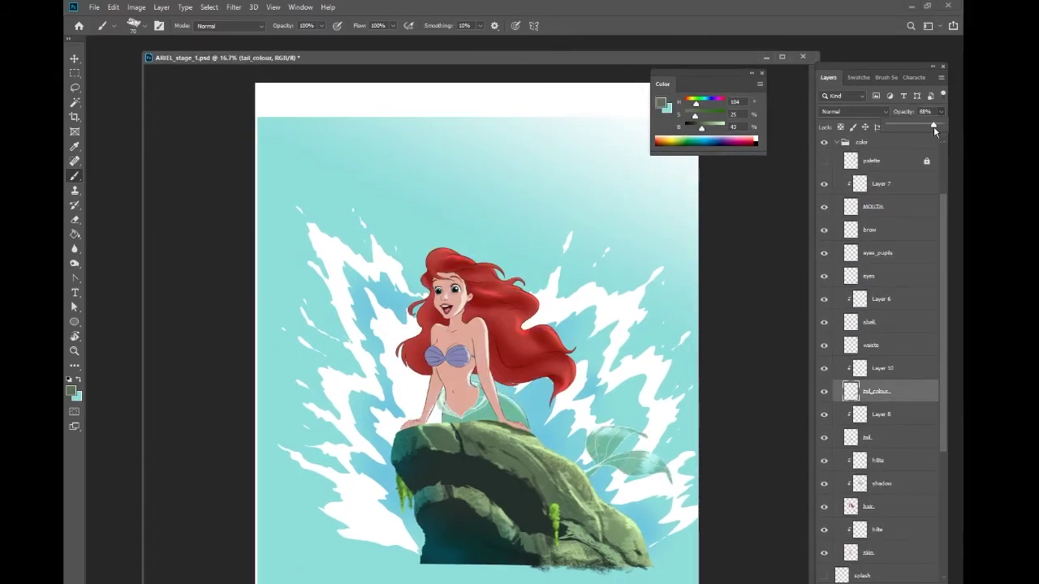
Step: Set Layer 16 above the bg layer to Multiply, sample an aqua green and darken the background with a very large soft brush
{"action": "scroll", "coordinate": [927, 513], "scroll_direction": "down", "scroll_amount": 5}
{"action": "left_click", "coordinate": [884, 503]}
{"action": "key", "text": "i"}
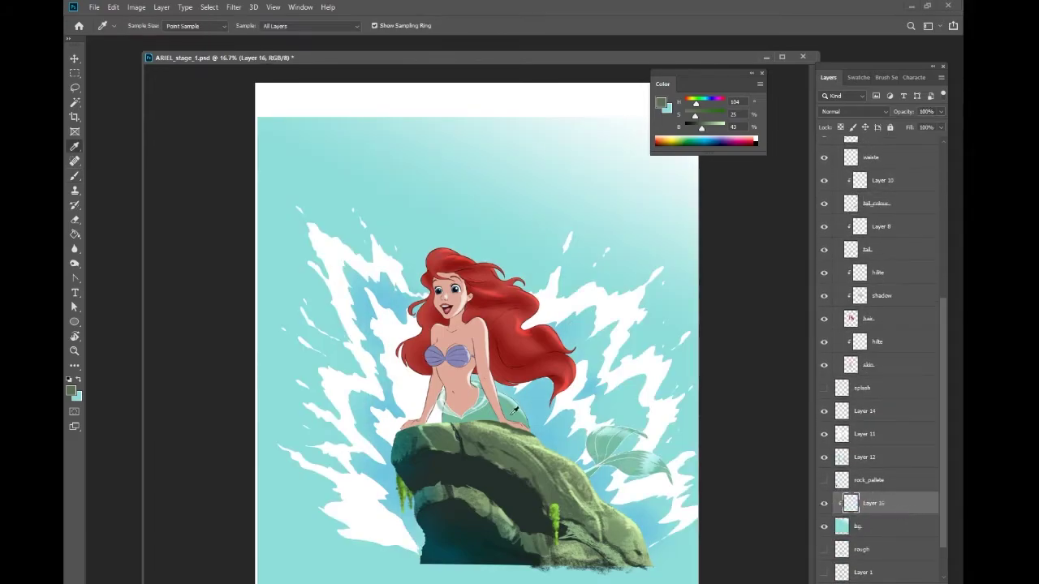
{"action": "left_click", "coordinate": [512, 415]}
{"action": "left_click", "coordinate": [853, 111]}
{"action": "left_click", "coordinate": [860, 155]}
{"action": "key", "text": "b"}
{"action": "mouse_move", "coordinate": [650, 475]}
{"action": "left_mouse_down"}
{"action": "mouse_move", "coordinate": [346, 517]}
{"action": "mouse_move", "coordinate": [652, 514]}
{"action": "mouse_move", "coordinate": [403, 482]}
{"action": "mouse_move", "coordinate": [279, 568]}
{"action": "left_mouse_up"}
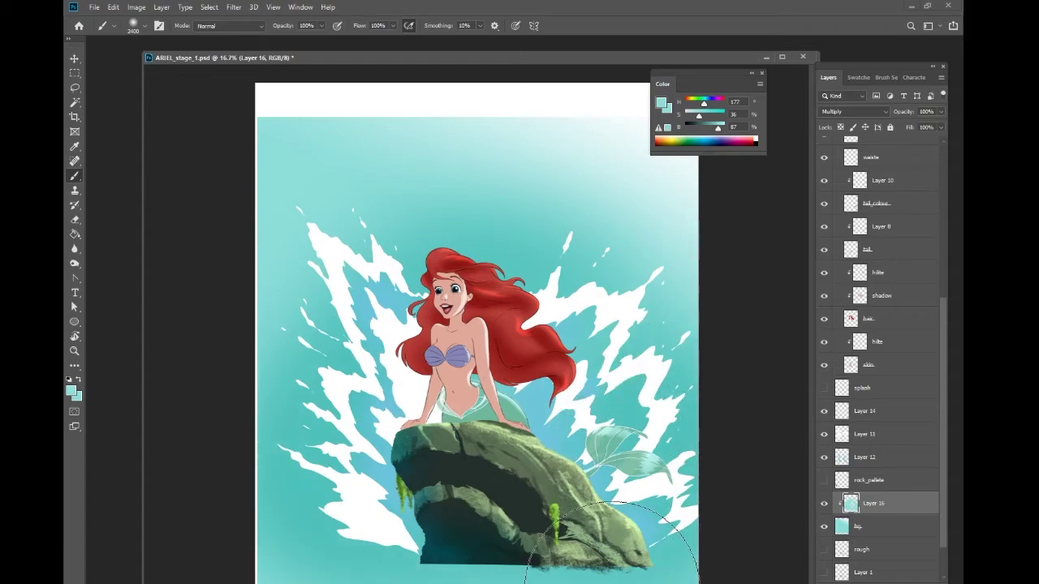
Step: Merge Layer 16 with the bg layer and adjust its Hue/Saturation to hue +17 and lightness +28
{"action": "right_click", "coordinate": [873, 503]}
{"action": "key", "text": "Escape"}
{"action": "key", "text": "ctrl+u"}
{"action": "mouse_move", "coordinate": [786, 504]}
{"action": "left_mouse_down"}
{"action": "mouse_move", "coordinate": [833, 501]}
{"action": "mouse_move", "coordinate": [794, 501]}
{"action": "left_mouse_up"}
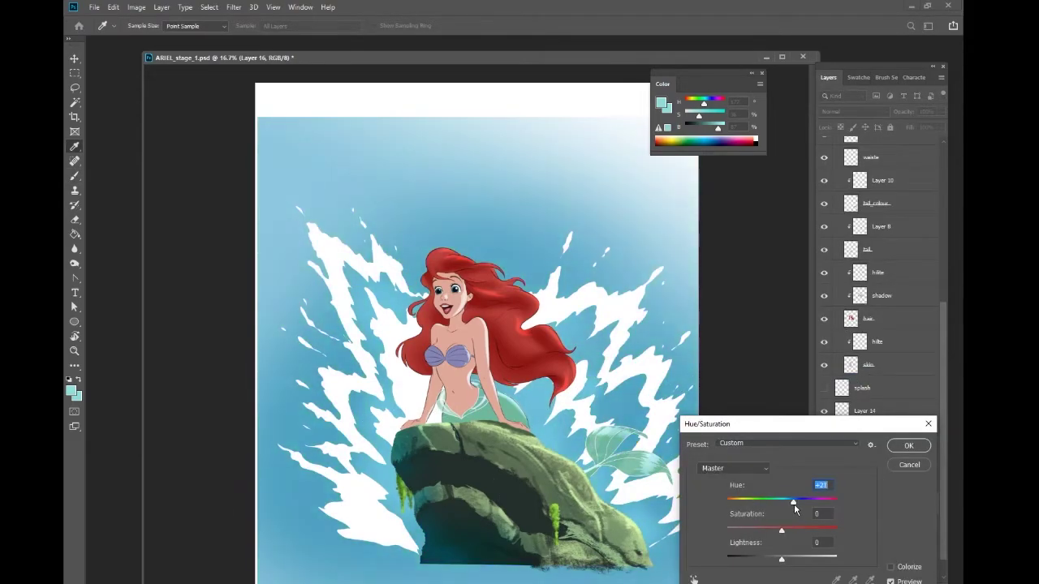
{"action": "left_click_drag", "start_coordinate": [781, 559], "coordinate": [796, 558]}
{"action": "left_click_drag", "start_coordinate": [800, 501], "coordinate": [794, 512]}
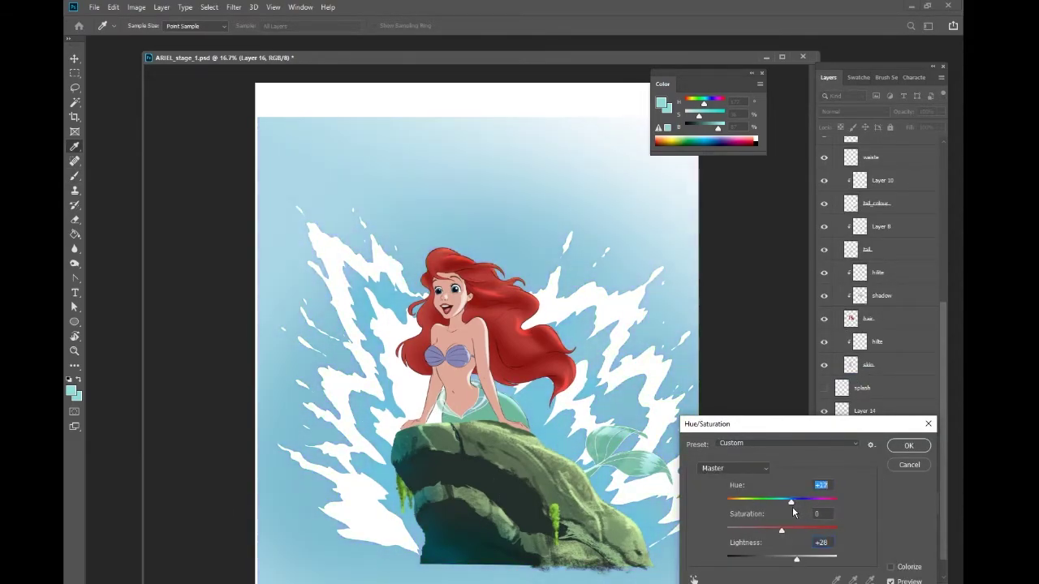
{"action": "left_click", "coordinate": [909, 446]}
Step: Add a new layer above Layer 12 and brush a soft white glow behind the splashes near the tail fin
{"action": "left_click", "coordinate": [824, 457]}
{"action": "left_click", "coordinate": [877, 458]}
{"action": "key", "text": "ctrl+shift+alt+n"}
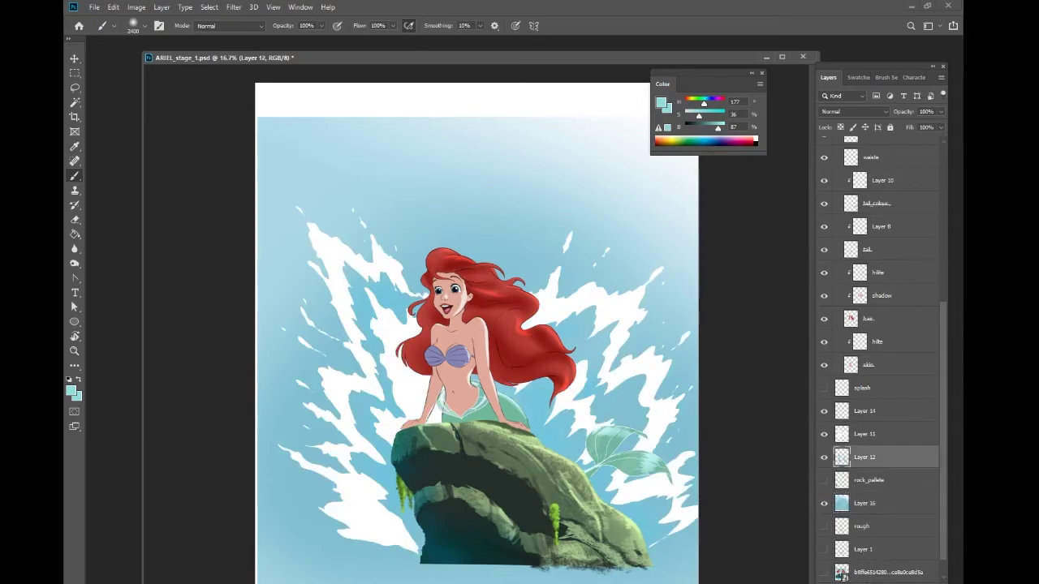
{"action": "key", "text": "d"}
{"action": "key", "text": "x"}
{"action": "key", "text": "bracketleft"}
{"action": "key", "text": "bracketleft"}
{"action": "key", "text": "bracketleft"}
{"action": "key", "text": "bracketleft"}
{"action": "key", "text": "bracketleft"}
{"action": "key", "text": "bracketleft"}
{"action": "key", "text": "bracketleft"}
{"action": "key", "text": "bracketleft"}
{"action": "key", "text": "bracketleft"}
{"action": "key", "text": "bracketleft"}
{"action": "key", "text": "bracketleft"}
{"action": "key", "text": "bracketleft"}
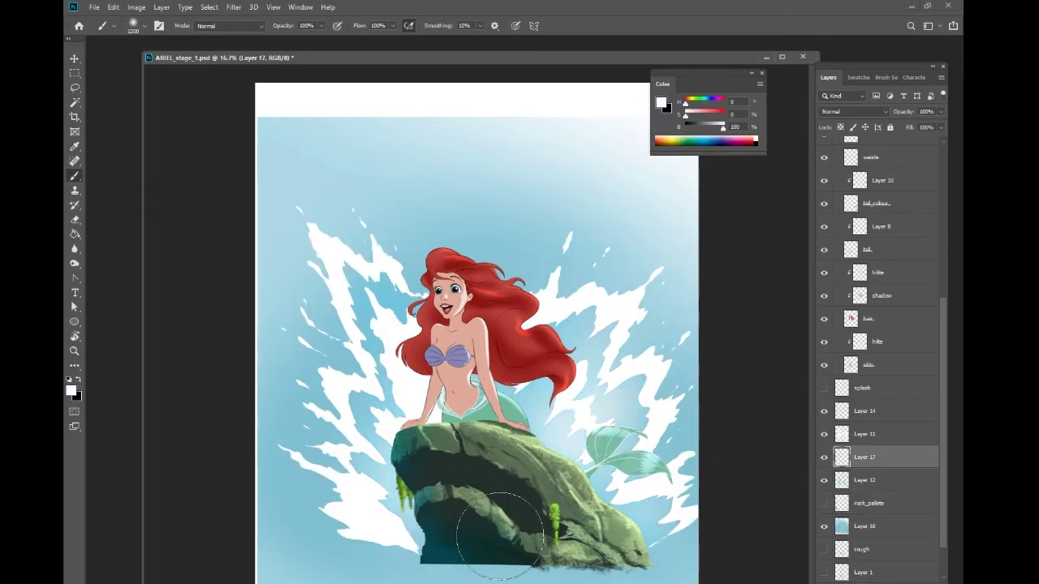
{"action": "key", "text": "ctrl+minus"}
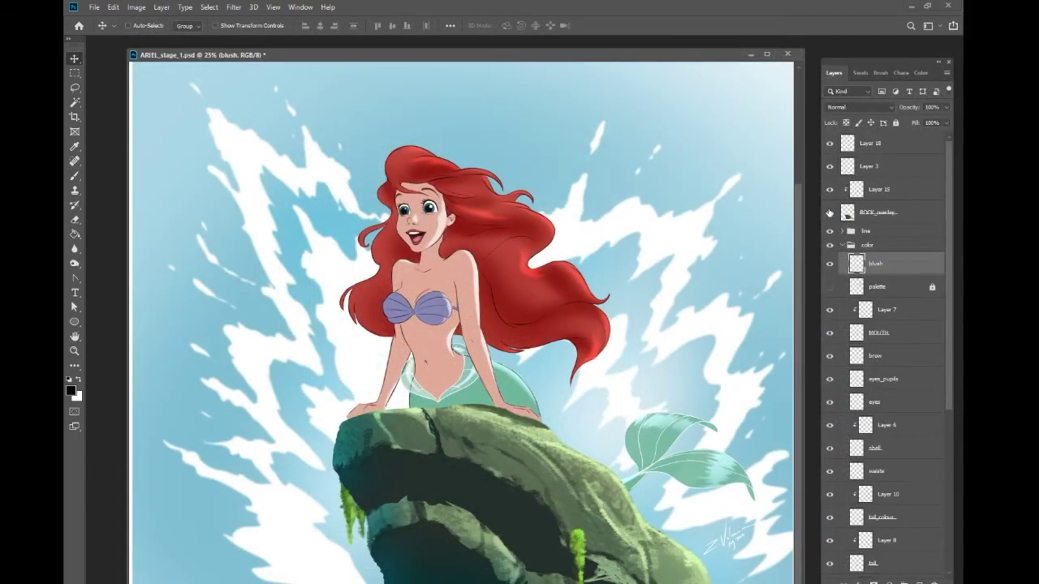
Step: Paint magenta blush on Ariel's cheeks on the blush layer with a soft round brush
{"action": "left_click", "coordinate": [857, 72]}
{"action": "key", "text": "b"}
{"action": "left_click", "coordinate": [914, 111]}
{"action": "right_click", "coordinate": [452, 222]}
{"action": "key", "text": "Escape"}
{"action": "mouse_move", "coordinate": [421, 219]}
{"action": "left_mouse_down"}
{"action": "mouse_move", "coordinate": [438, 218]}
{"action": "mouse_move", "coordinate": [417, 224]}
{"action": "left_mouse_up"}
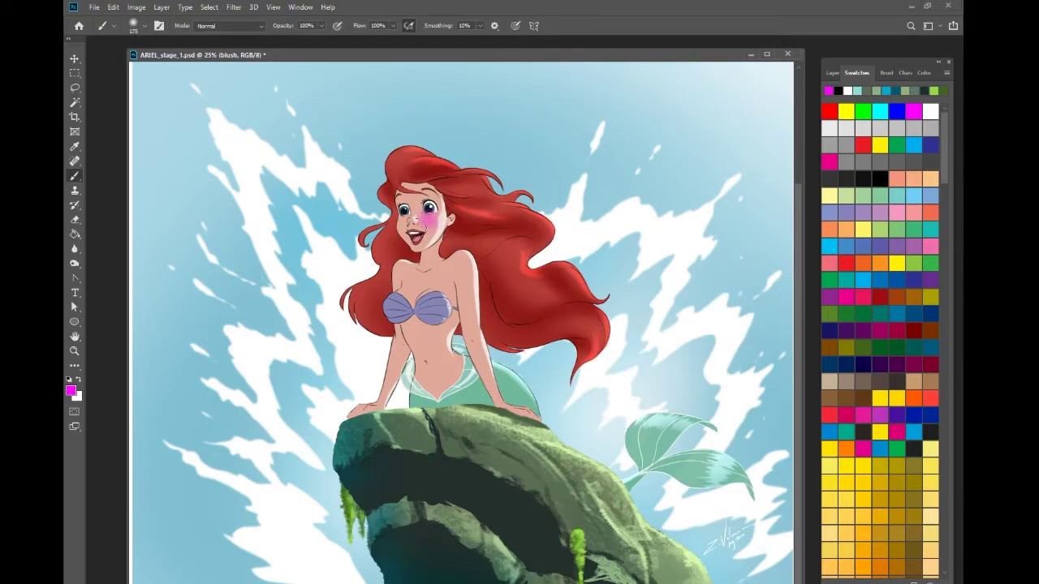
Step: Lower the blush layer's opacity to 29% and erase the excess blush around the cheeks
{"action": "left_click", "coordinate": [832, 72]}
{"action": "mouse_move", "coordinate": [945, 106]}
{"action": "left_mouse_down"}
{"action": "mouse_move", "coordinate": [929, 128]}
{"action": "mouse_move", "coordinate": [907, 124]}
{"action": "left_mouse_up"}
{"action": "key", "text": "e"}
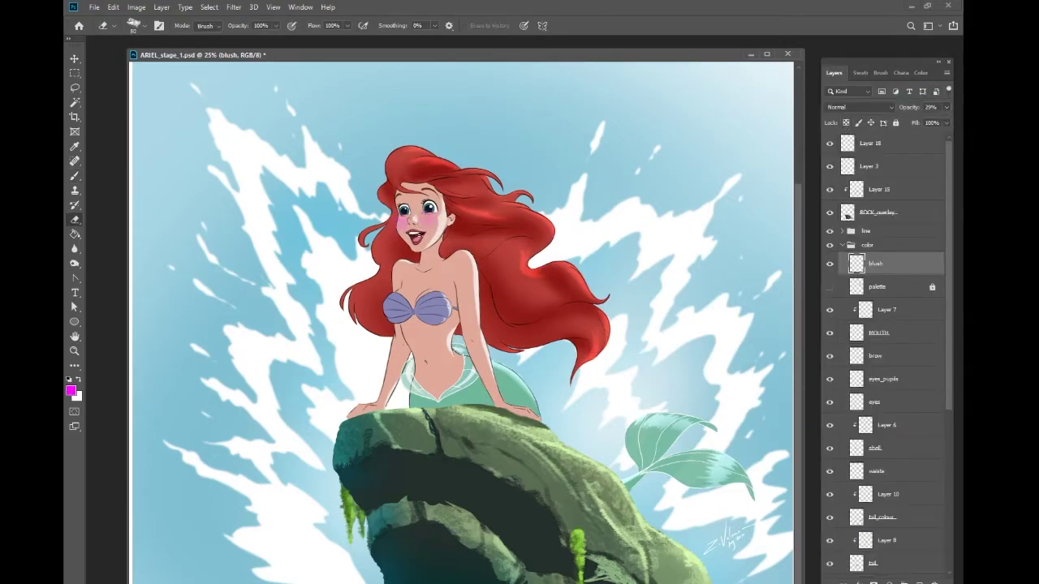
{"action": "key", "text": "ctrl+plus"}
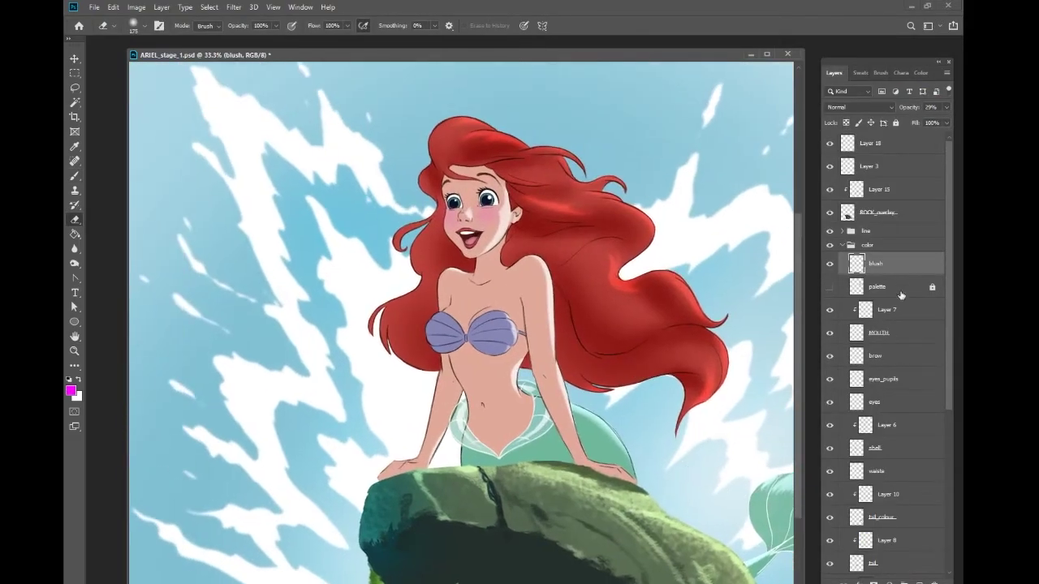
Step: Mark the blush layer with the red layer colour
{"action": "scroll", "coordinate": [933, 447], "scroll_direction": "down", "scroll_amount": 2}
{"action": "right_click", "coordinate": [893, 190]}
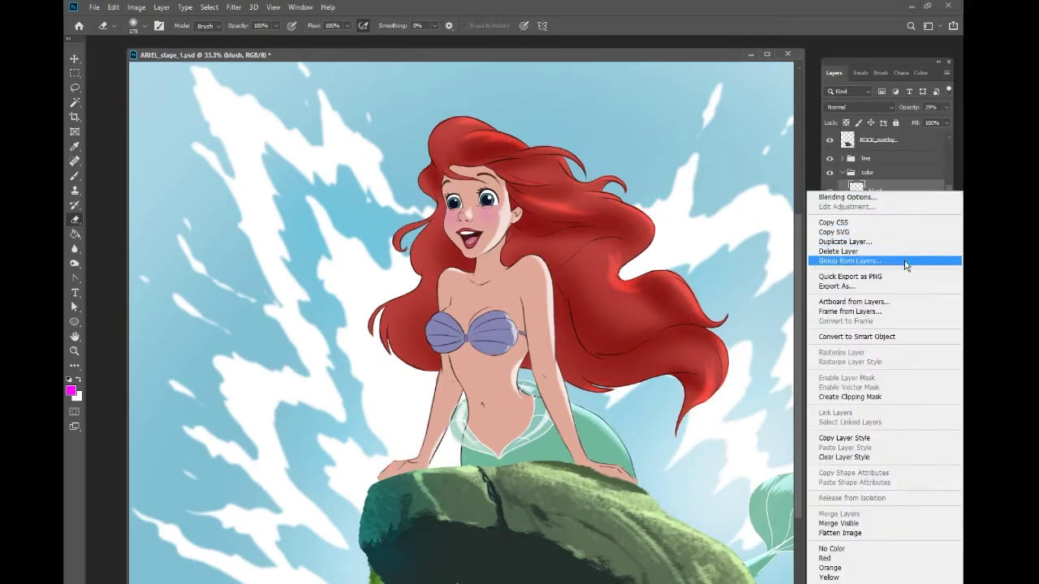
{"action": "left_click", "coordinate": [941, 367]}
Step: Add a new red-labelled layer clipped to the skin layer and sample a pinkish skin tone for shading
{"action": "scroll", "coordinate": [944, 418], "scroll_direction": "down", "scroll_amount": 3}
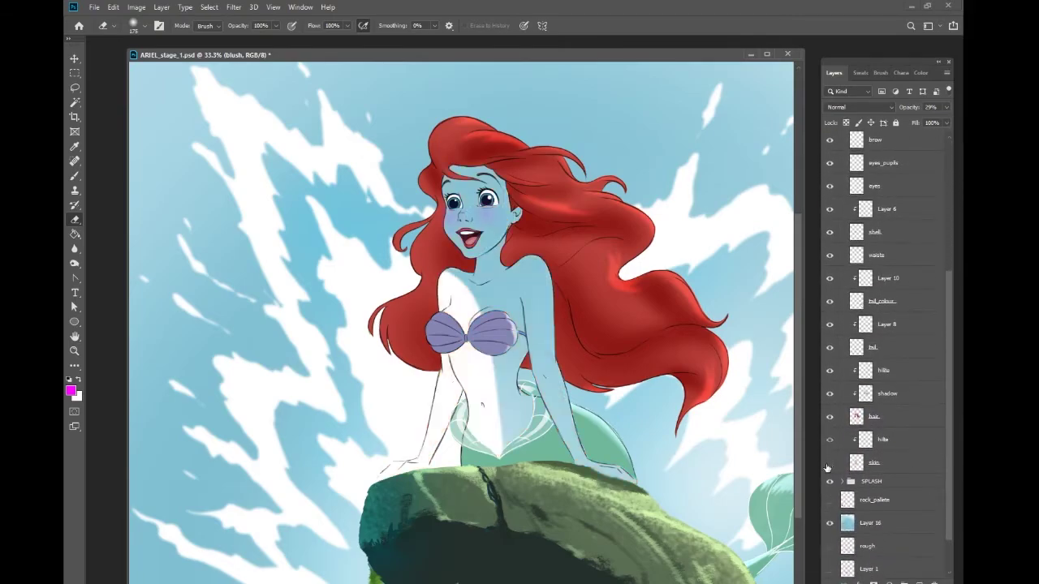
{"action": "left_click", "coordinate": [882, 461]}
{"action": "right_click", "coordinate": [901, 461]}
{"action": "left_click", "coordinate": [793, 560]}
{"action": "key", "text": "i"}
{"action": "left_click", "coordinate": [515, 287]}
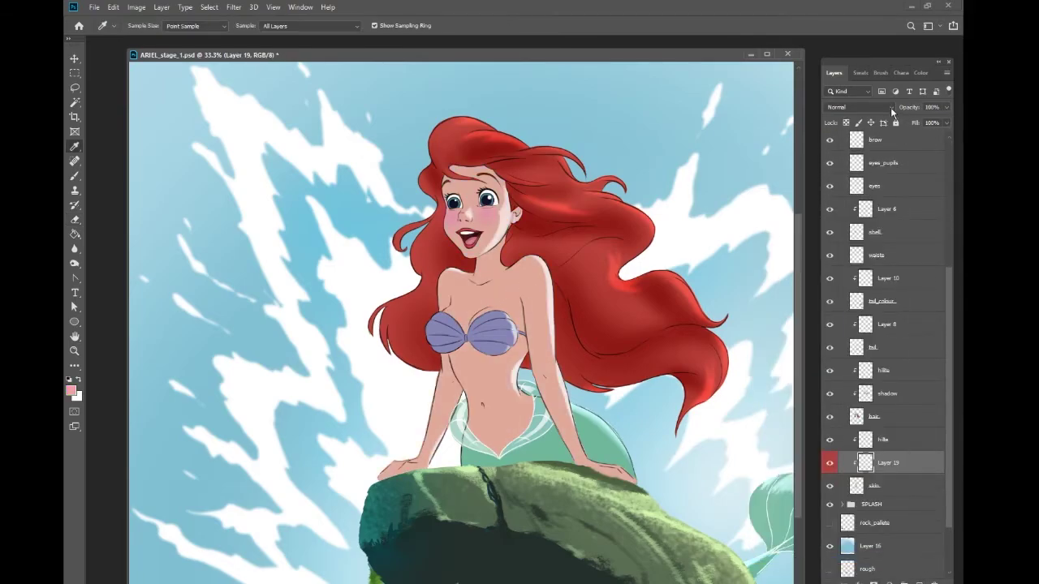
Step: Brush soft skin shading over Ariel's body on Layer 19 in Multiply mode
{"action": "key", "text": "b"}
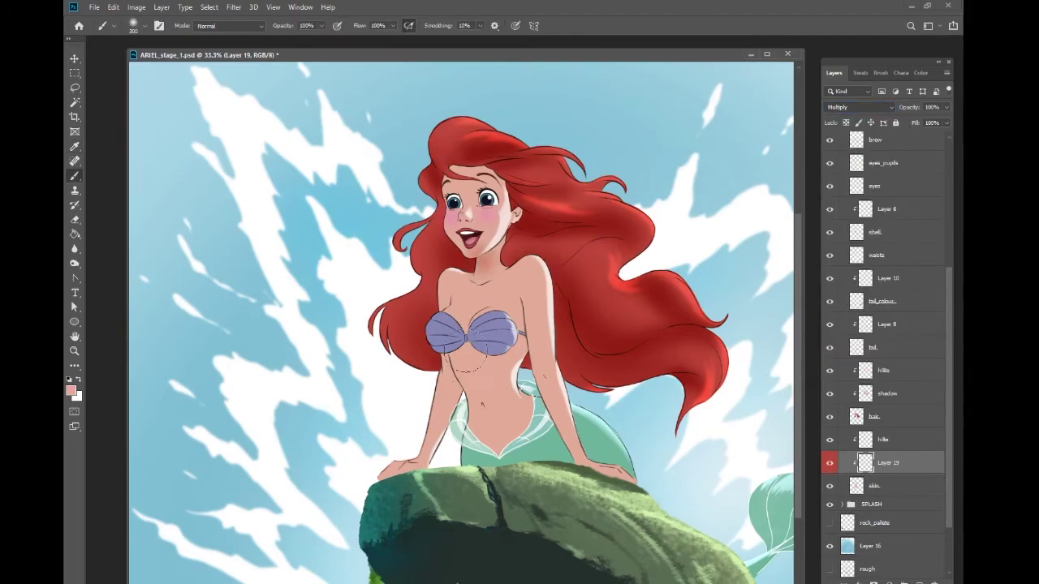
{"action": "key", "text": "bracketright"}
{"action": "key", "text": "bracketright"}
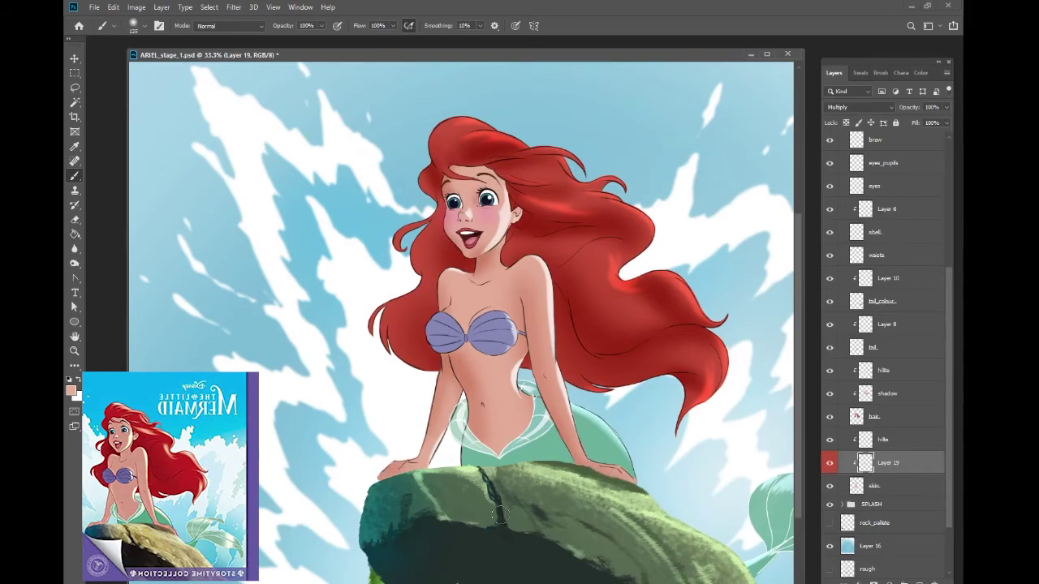
{"action": "left_click_drag", "start_coordinate": [499, 514], "coordinate": [505, 526]}
Step: Add a red-labelled Multiply layer clipped to the hair layer and shade the hair with its sampled red, enlarging the soft brush
{"action": "left_click", "coordinate": [893, 416]}
{"action": "key", "text": "ctrl+shift+alt+n"}
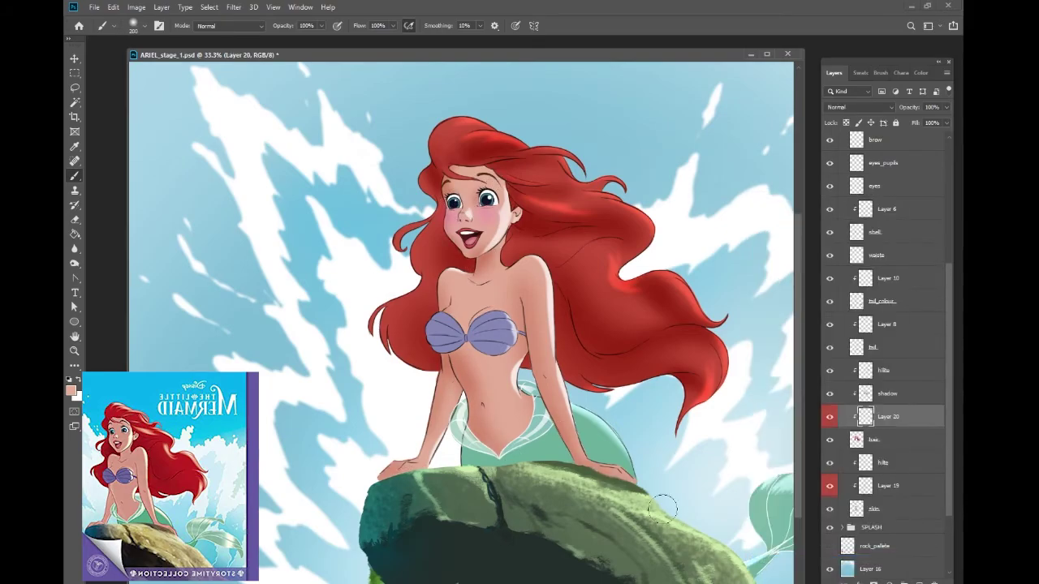
{"action": "left_click", "coordinate": [860, 106]}
{"action": "left_click", "coordinate": [852, 163]}
{"action": "left_click", "coordinate": [406, 286], "text": "alt"}
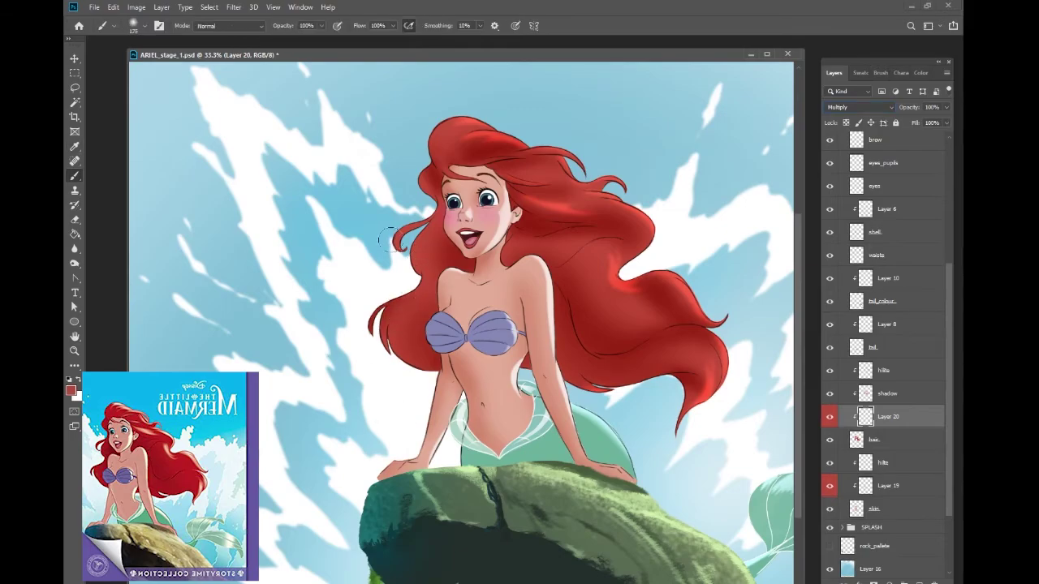
{"action": "key", "text": "bracketright"}
{"action": "key", "text": "bracketright"}
{"action": "key", "text": "bracketright"}
{"action": "key", "text": "bracketright"}
{"action": "key", "text": "bracketright"}
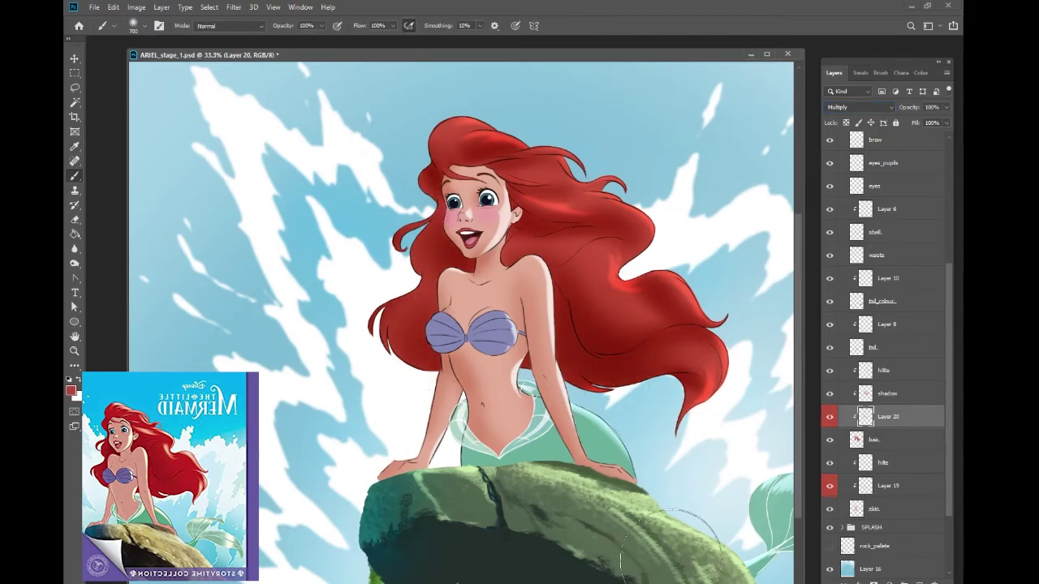
Step: Select ROCK_overlay together with its clipped Layer 15 and move the rock slightly up beneath Ariel's hands
{"action": "scroll", "coordinate": [918, 188], "scroll_direction": "up", "scroll_amount": 5}
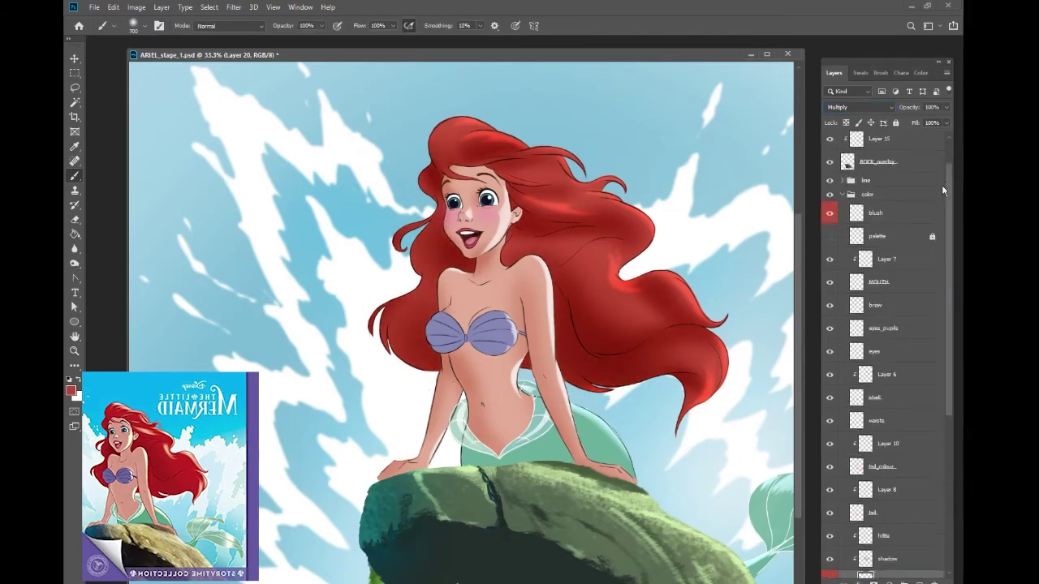
{"action": "left_click", "coordinate": [899, 215]}
{"action": "left_click", "coordinate": [893, 189], "text": "shift"}
{"action": "key", "text": "v"}
{"action": "left_click_drag", "start_coordinate": [528, 583], "coordinate": [526, 580]}
Step: Add a Multiply layer clipped to the tail layer and brush soft shading along the rock edge with the sampled tail green
{"action": "left_click", "coordinate": [873, 563]}
{"action": "key", "text": "ctrl+shift+alt+n"}
{"action": "scroll", "coordinate": [885, 358], "scroll_direction": "down", "scroll_amount": 1}
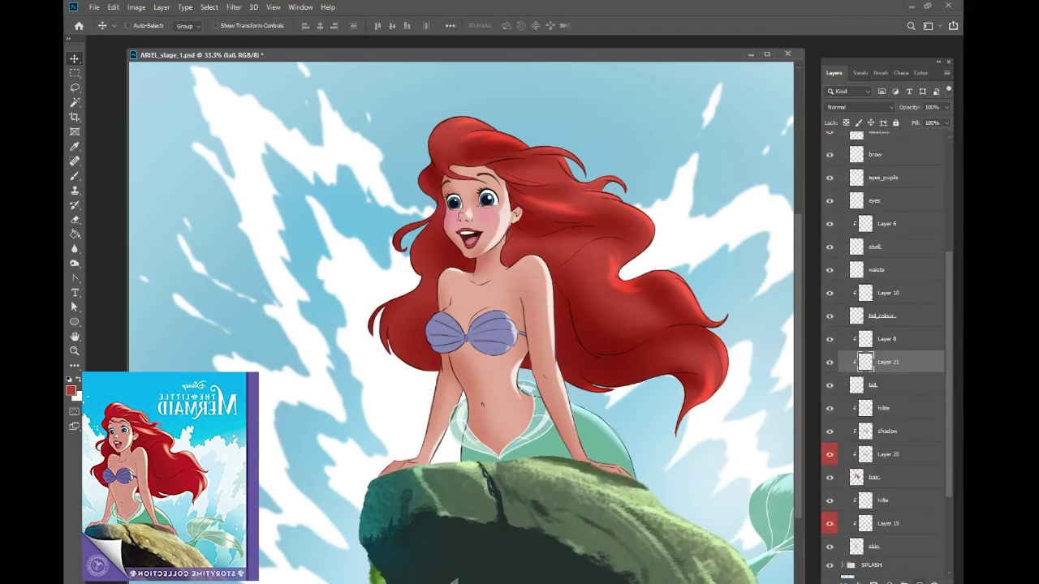
{"action": "left_click", "coordinate": [860, 106]}
{"action": "left_click", "coordinate": [852, 150]}
{"action": "key", "text": "b"}
{"action": "left_click", "coordinate": [479, 463], "text": "alt"}
{"action": "key", "text": "bracketright"}
{"action": "key", "text": "bracketright"}
{"action": "left_click_drag", "start_coordinate": [479, 456], "coordinate": [560, 453]}
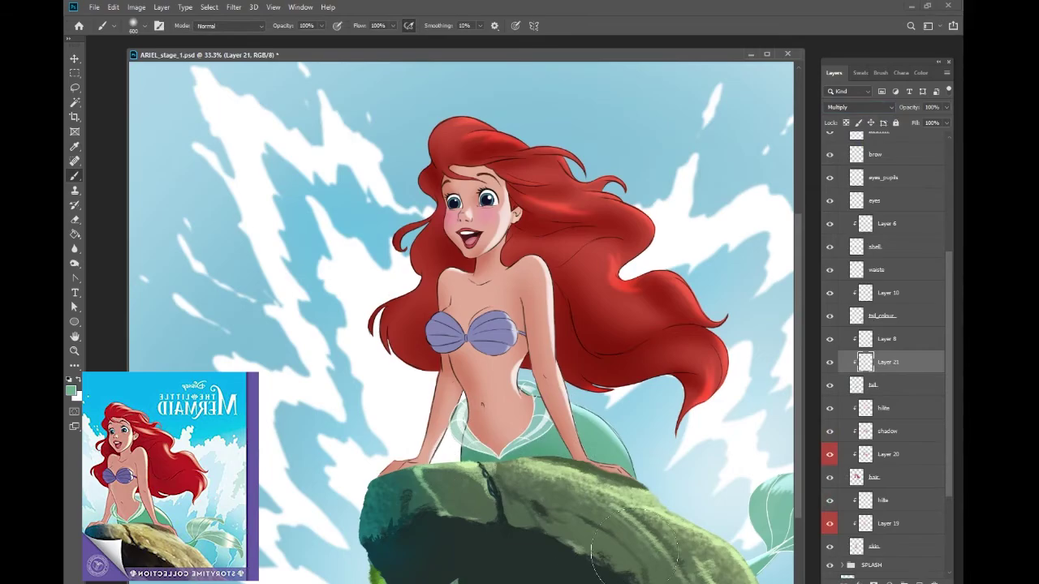
Step: Label Layer 21 red and add a red-labelled Multiply layer clipped to the shell layer
{"action": "key", "text": "ctrl+shift+alt+n"}
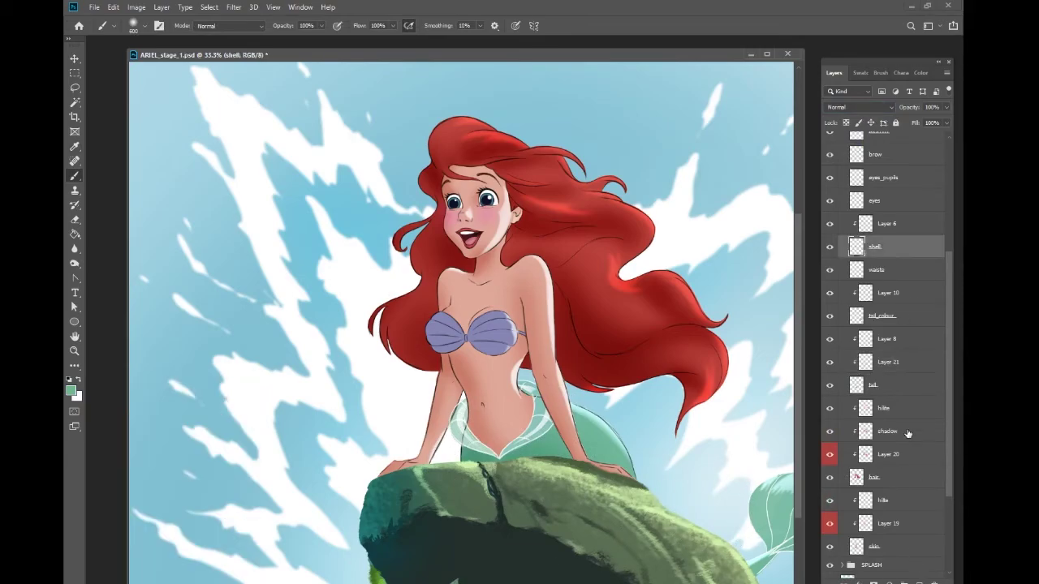
{"action": "right_click", "coordinate": [909, 357]}
{"action": "key", "text": "Escape"}
{"action": "right_click", "coordinate": [907, 433]}
{"action": "key", "text": "Escape"}
{"action": "key", "text": "shift+alt+m"}
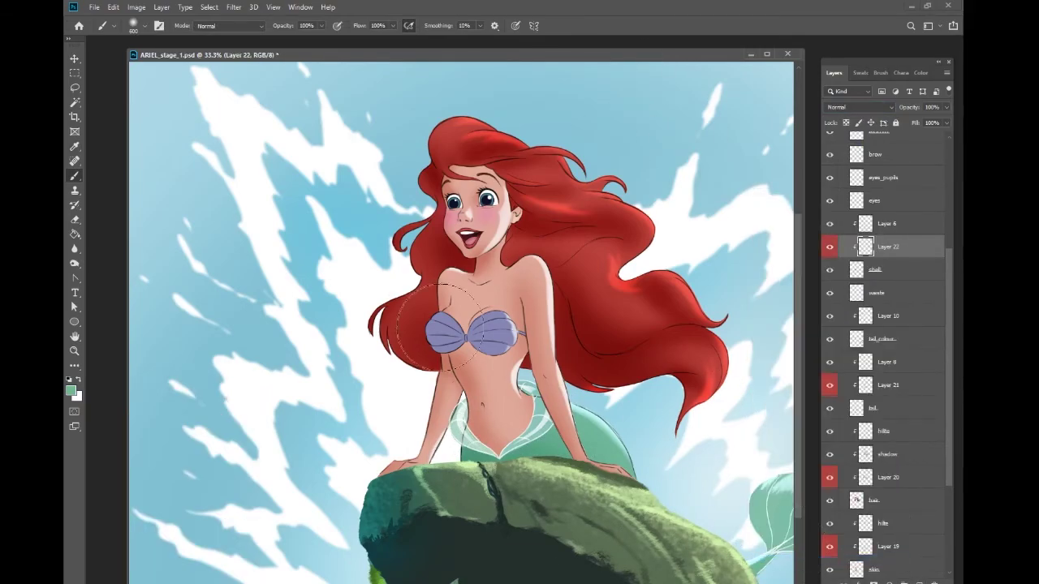
Step: Shade the shells on Layer 22 with their sampled purple using a smaller brush, and reduce the layer's opacity to 67%
{"action": "left_click", "coordinate": [454, 333], "text": "alt"}
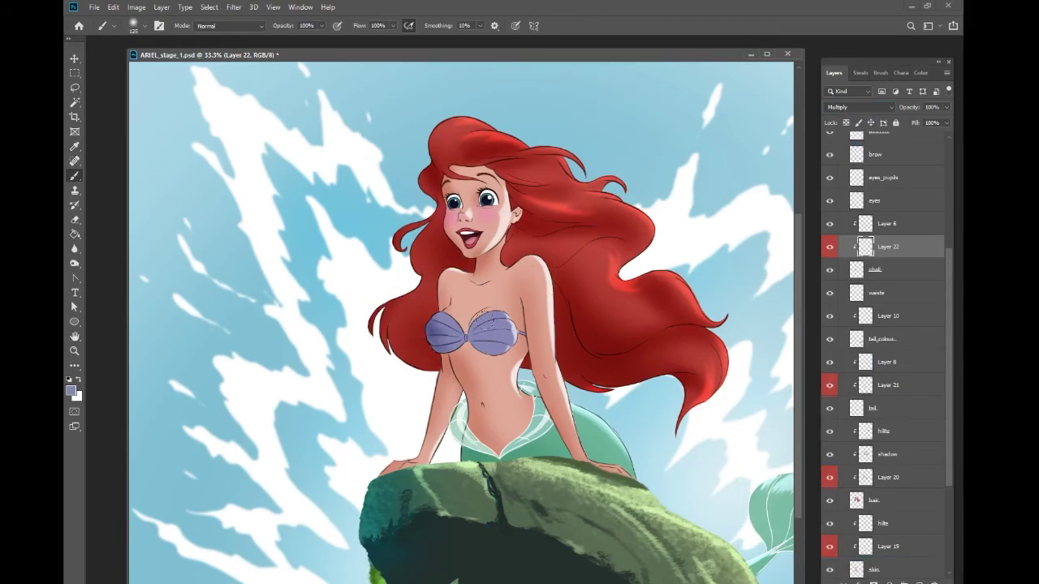
{"action": "key", "text": "bracketleft"}
{"action": "key", "text": "bracketleft"}
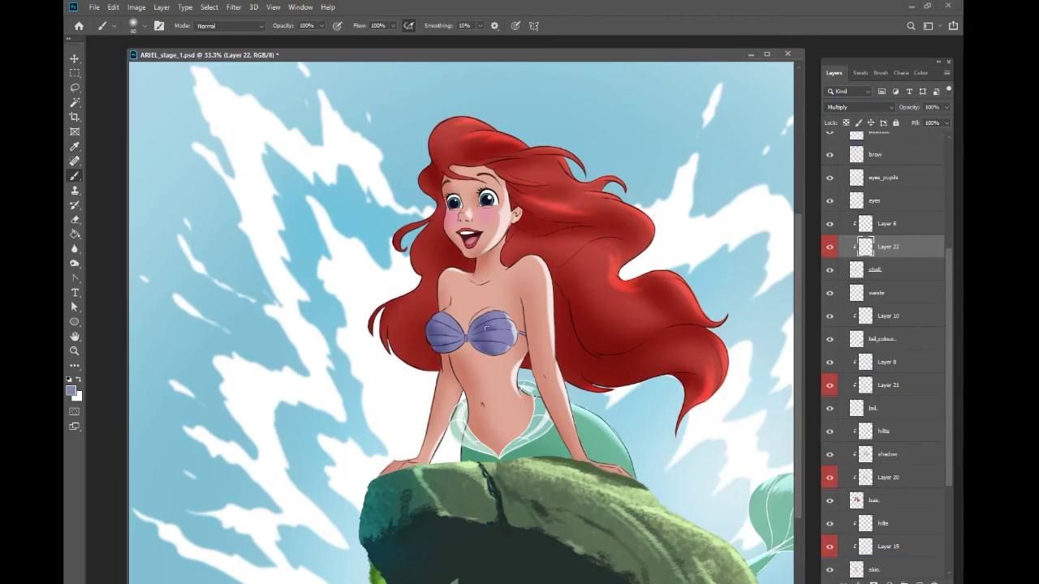
{"action": "left_click_drag", "start_coordinate": [947, 110], "coordinate": [920, 119]}
{"action": "key", "text": "e"}
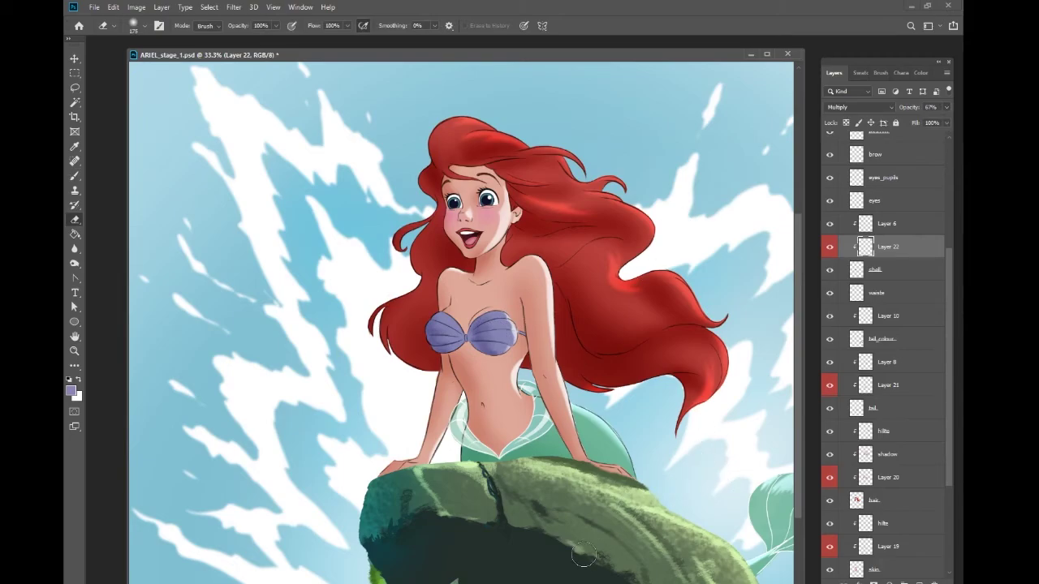
Step: Refine the skin shading on Layer 19 with a sampled skin tone and a small soft brush, erasing any excess
{"action": "scroll", "coordinate": [917, 395], "scroll_direction": "down", "scroll_amount": 5}
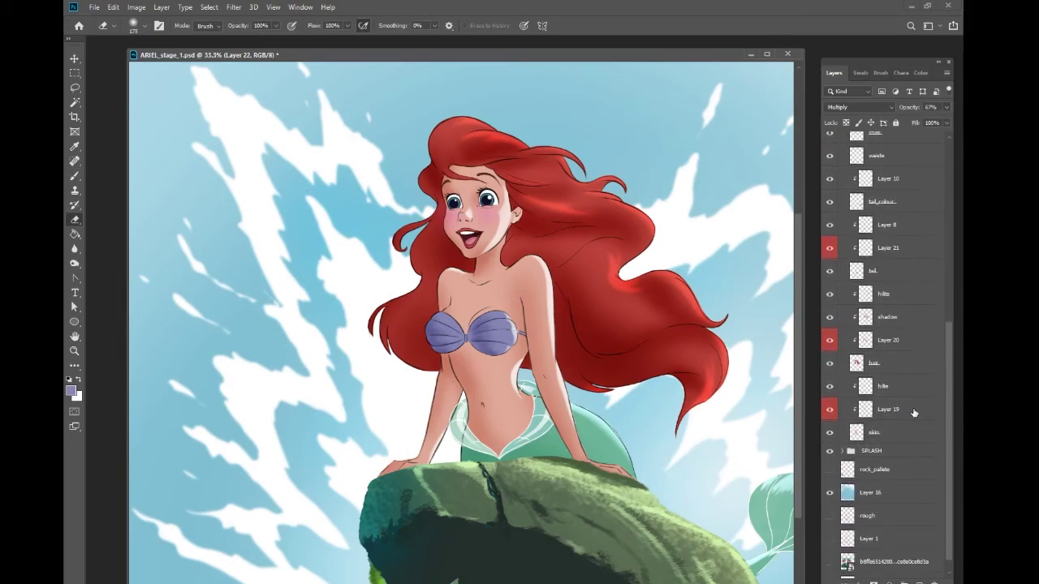
{"action": "left_click", "coordinate": [915, 409]}
{"action": "key", "text": "b"}
{"action": "left_click", "coordinate": [468, 217], "text": "alt"}
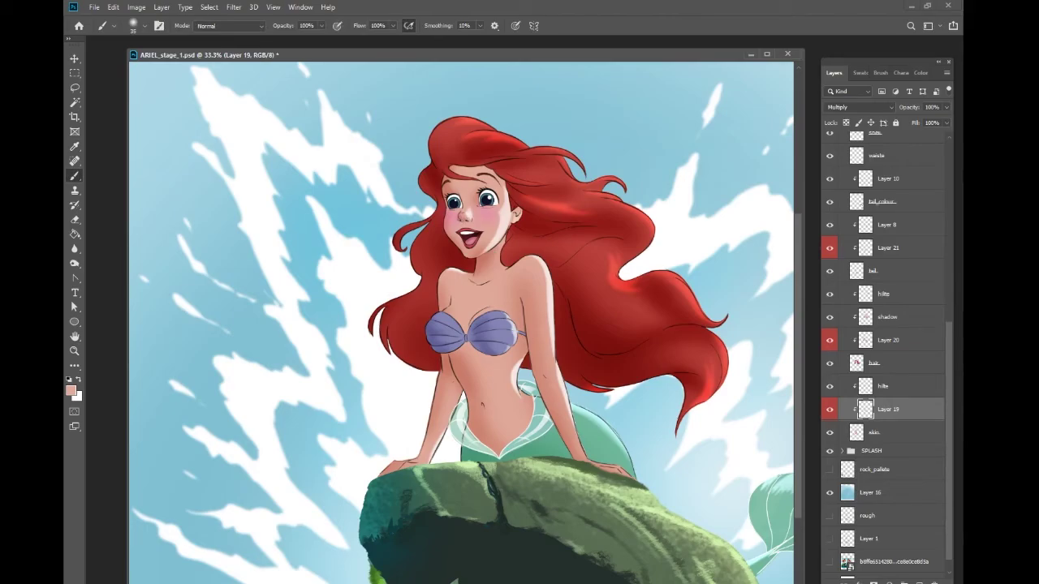
{"action": "key", "text": "ctrl+minus"}
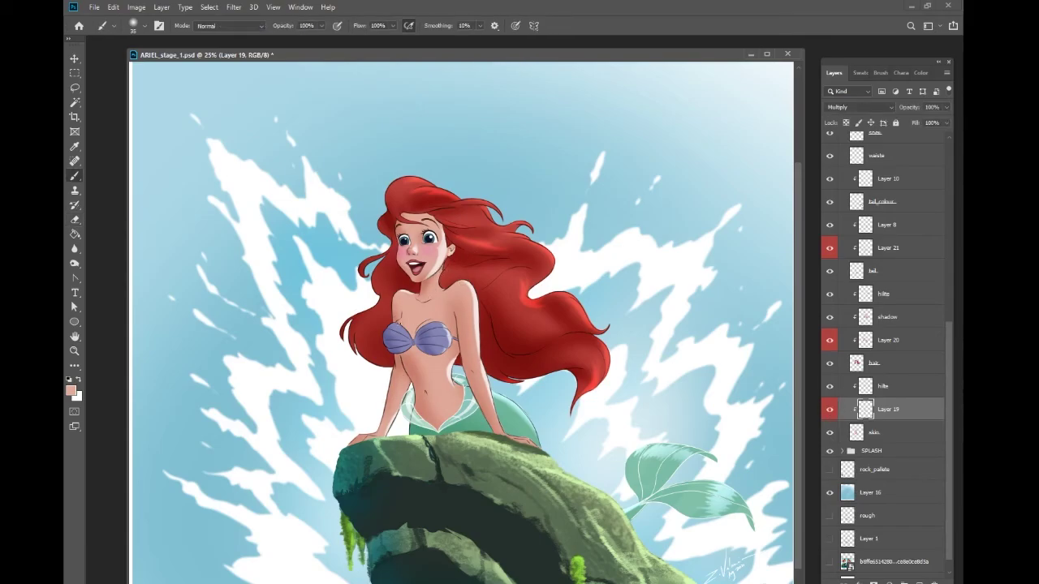
{"action": "key", "text": "e"}
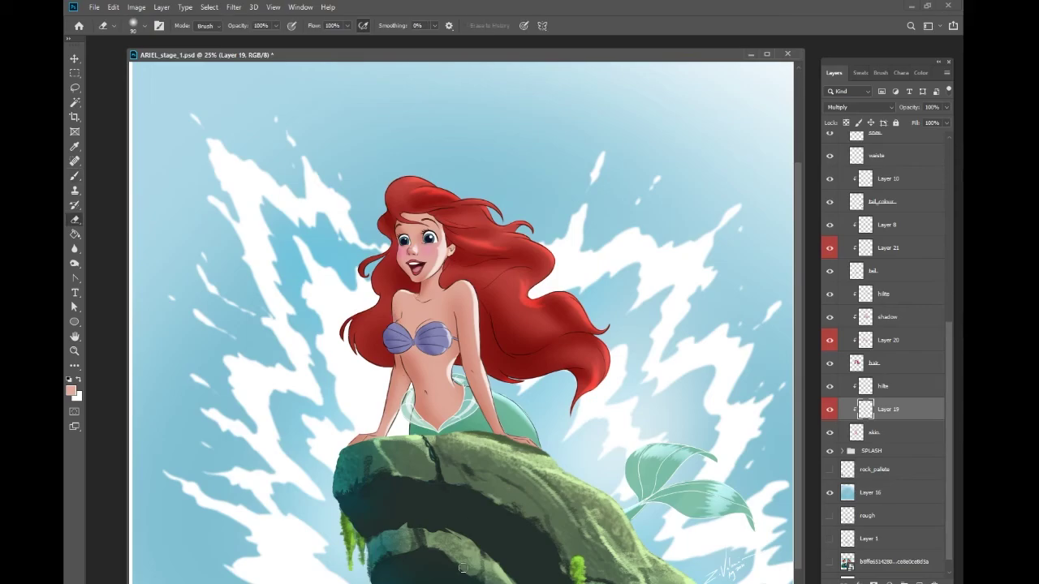
{"action": "key", "text": "ctrl+minus"}
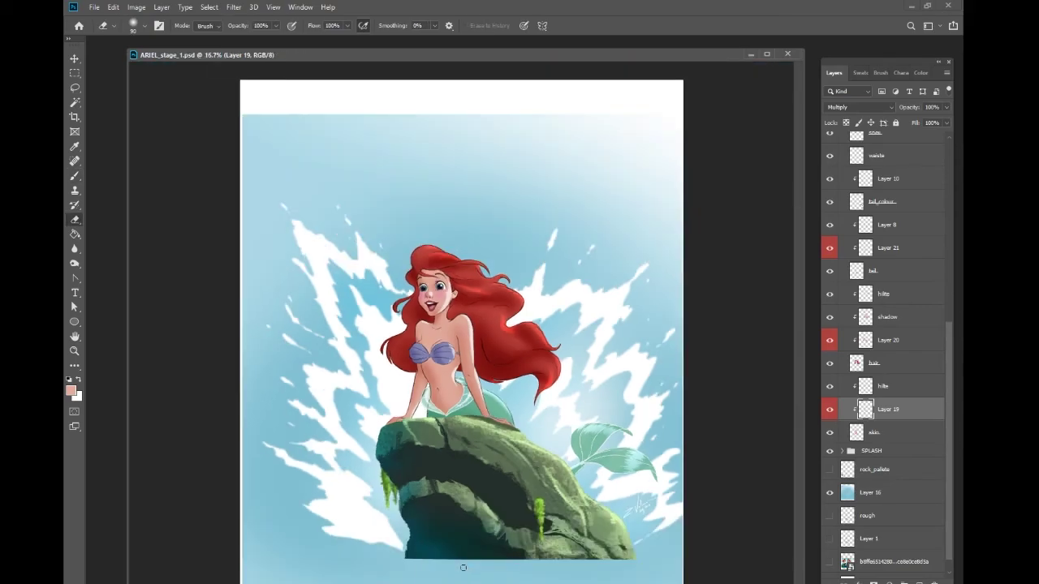